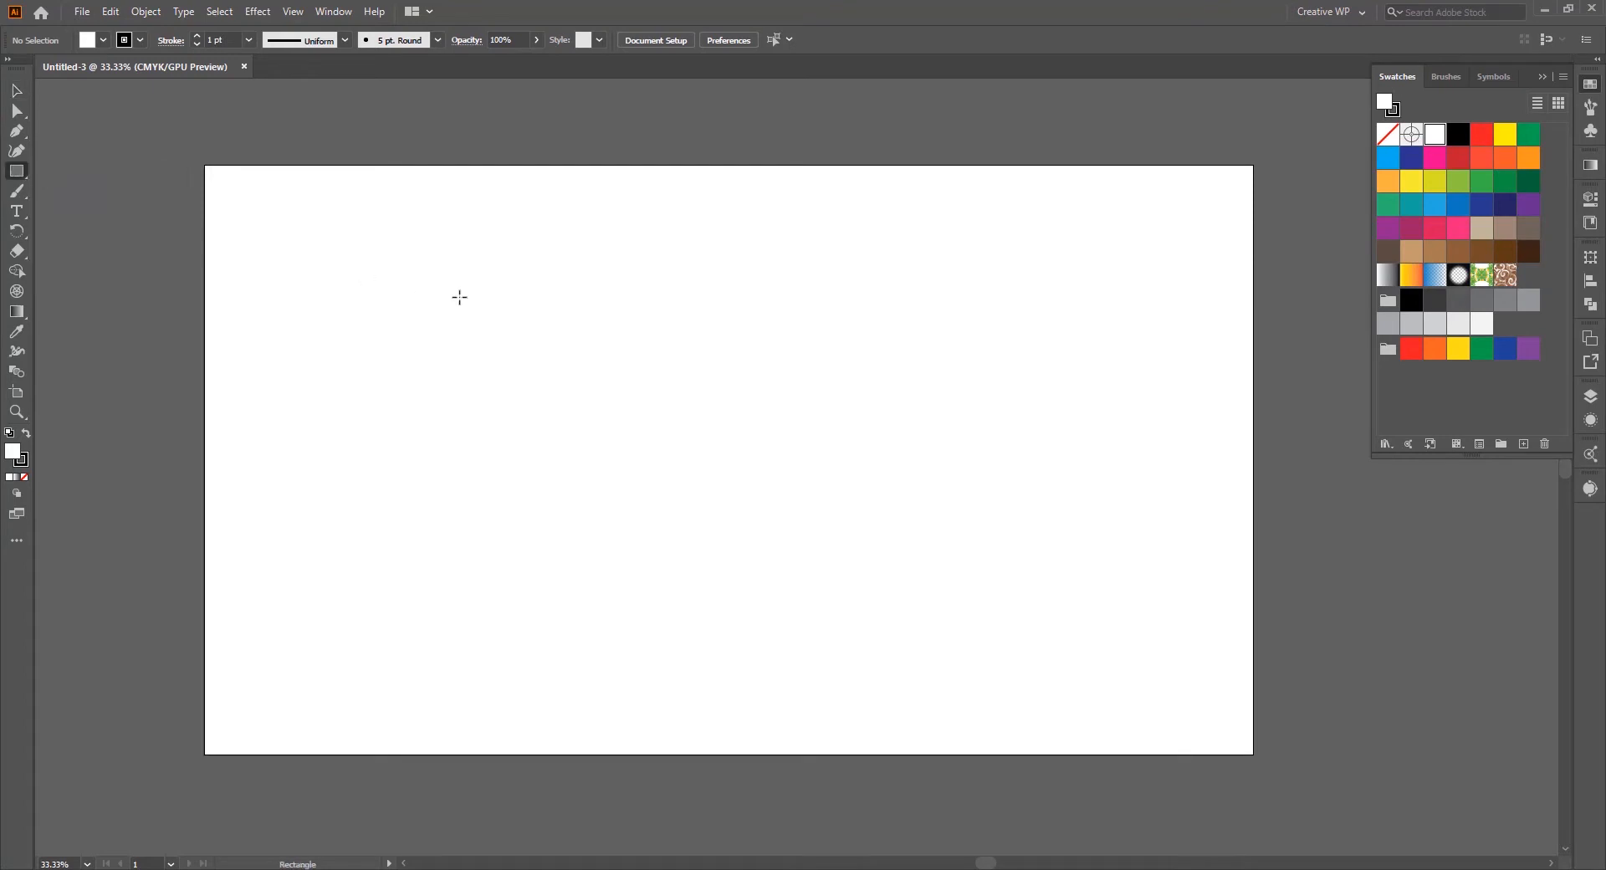
- Draw a tall rectangle about 54 × 248 px in the artboard's upper left area, filled dark brown with no stroke
{"action": "left_click_drag", "start_coordinate": [468, 310], "coordinate": [499, 443]}
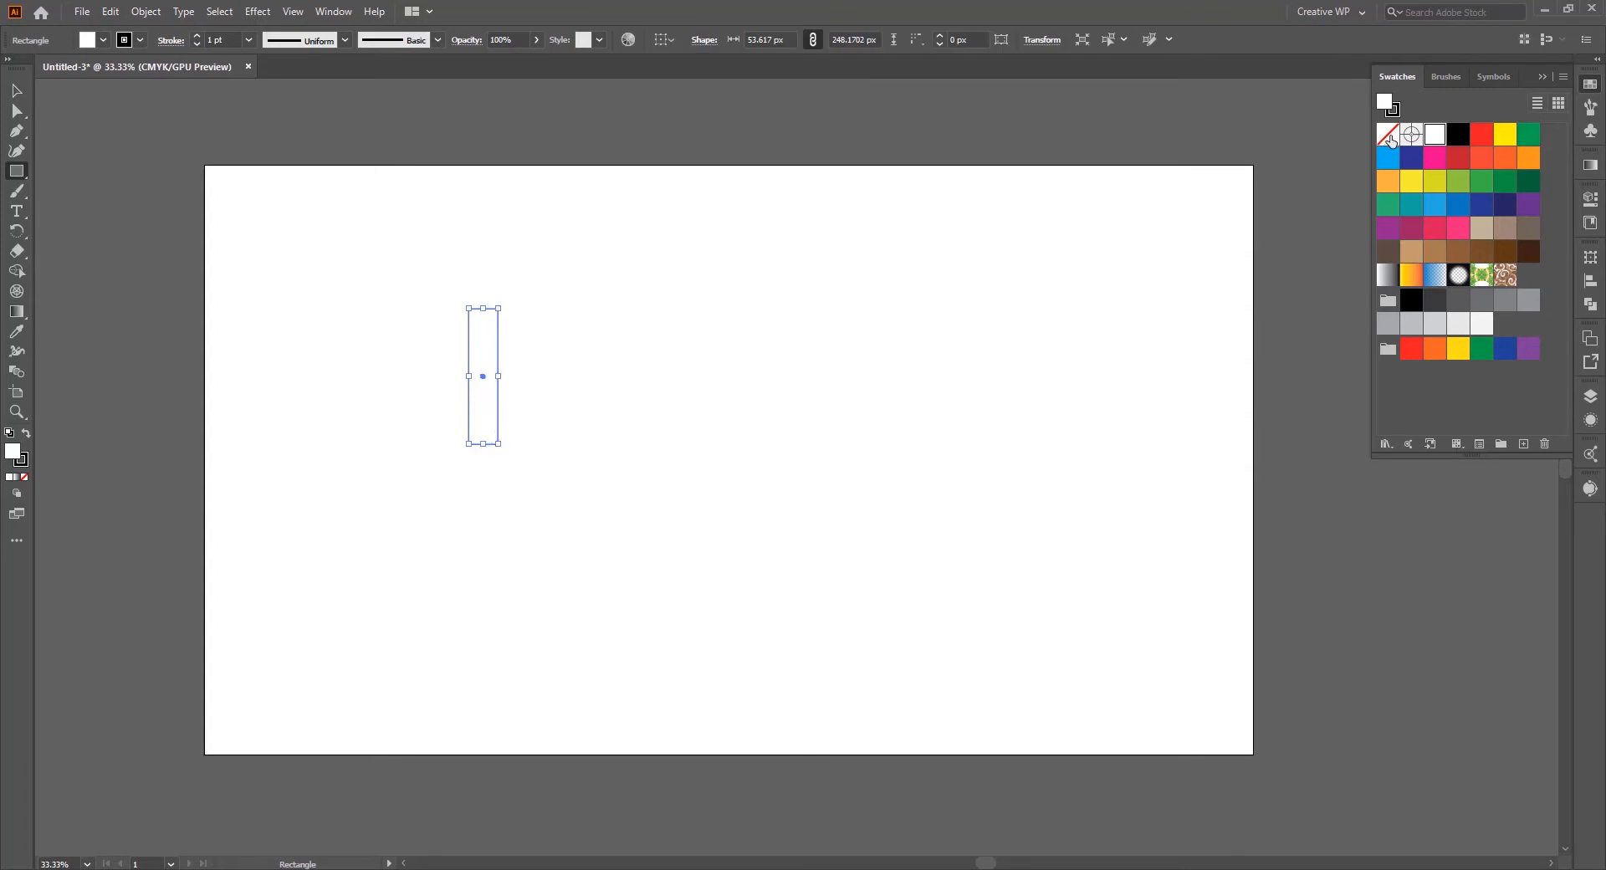
{"action": "left_click", "coordinate": [1528, 252]}
{"action": "left_click", "coordinate": [1390, 109]}
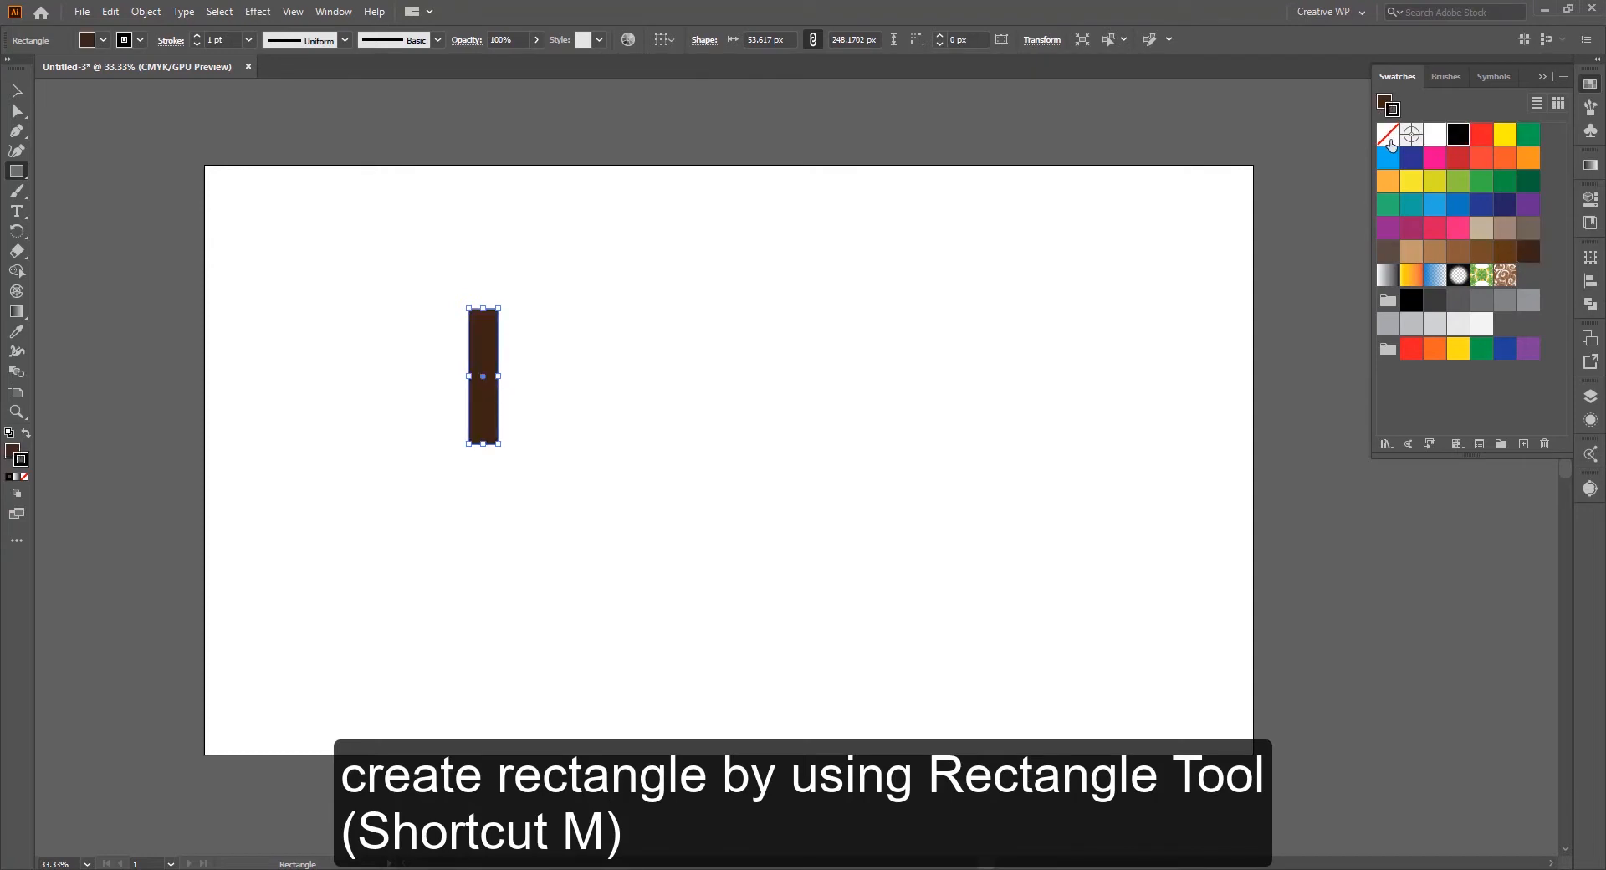
{"action": "left_click", "coordinate": [1387, 134]}
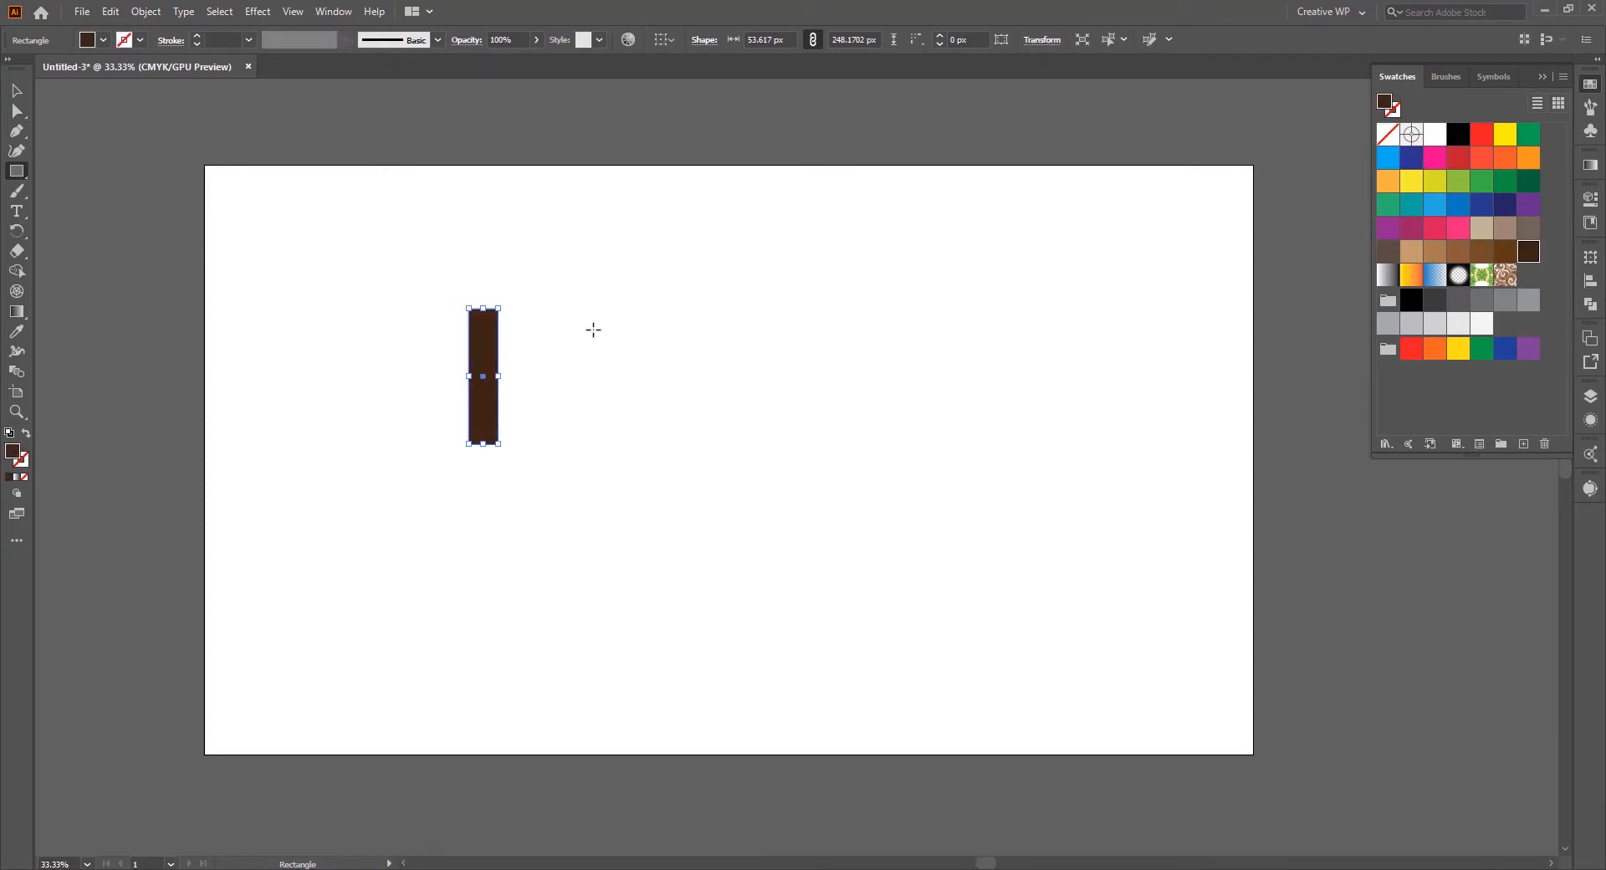
- Move the brown rectangle slightly up and left and add three copies edge to edge on its right, each offset 53.62 px
{"action": "key", "text": "v"}
{"action": "scroll", "coordinate": [495, 347], "scroll_direction": "up", "scroll_amount": 2}
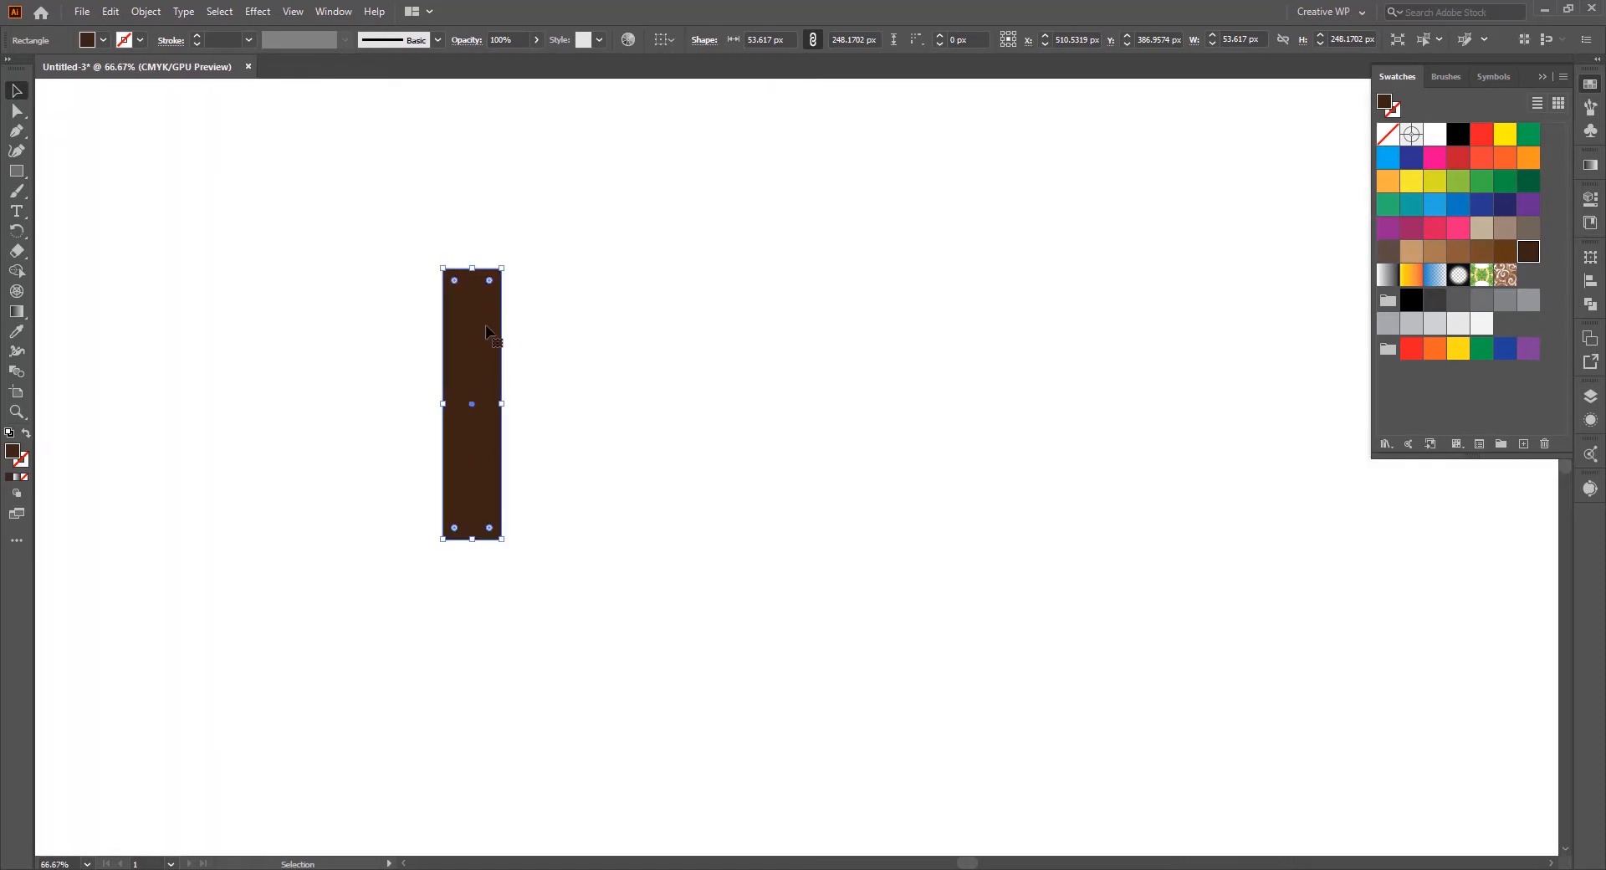
{"action": "left_click_drag", "start_coordinate": [488, 332], "coordinate": [425, 251]}
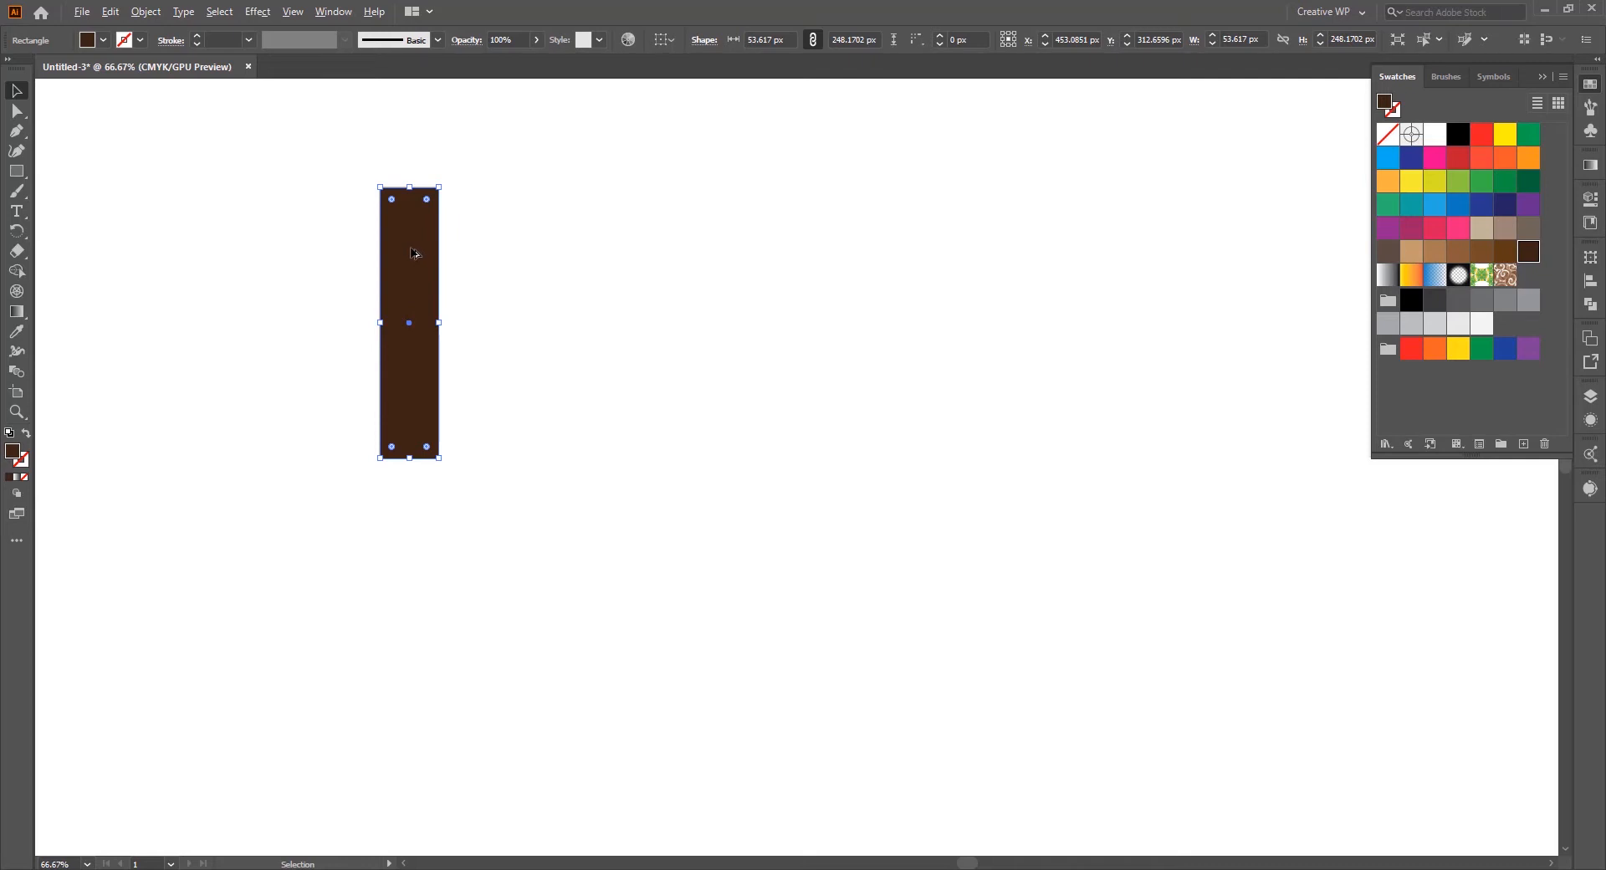
{"action": "left_click_drag", "start_coordinate": [413, 253], "coordinate": [471, 253]}
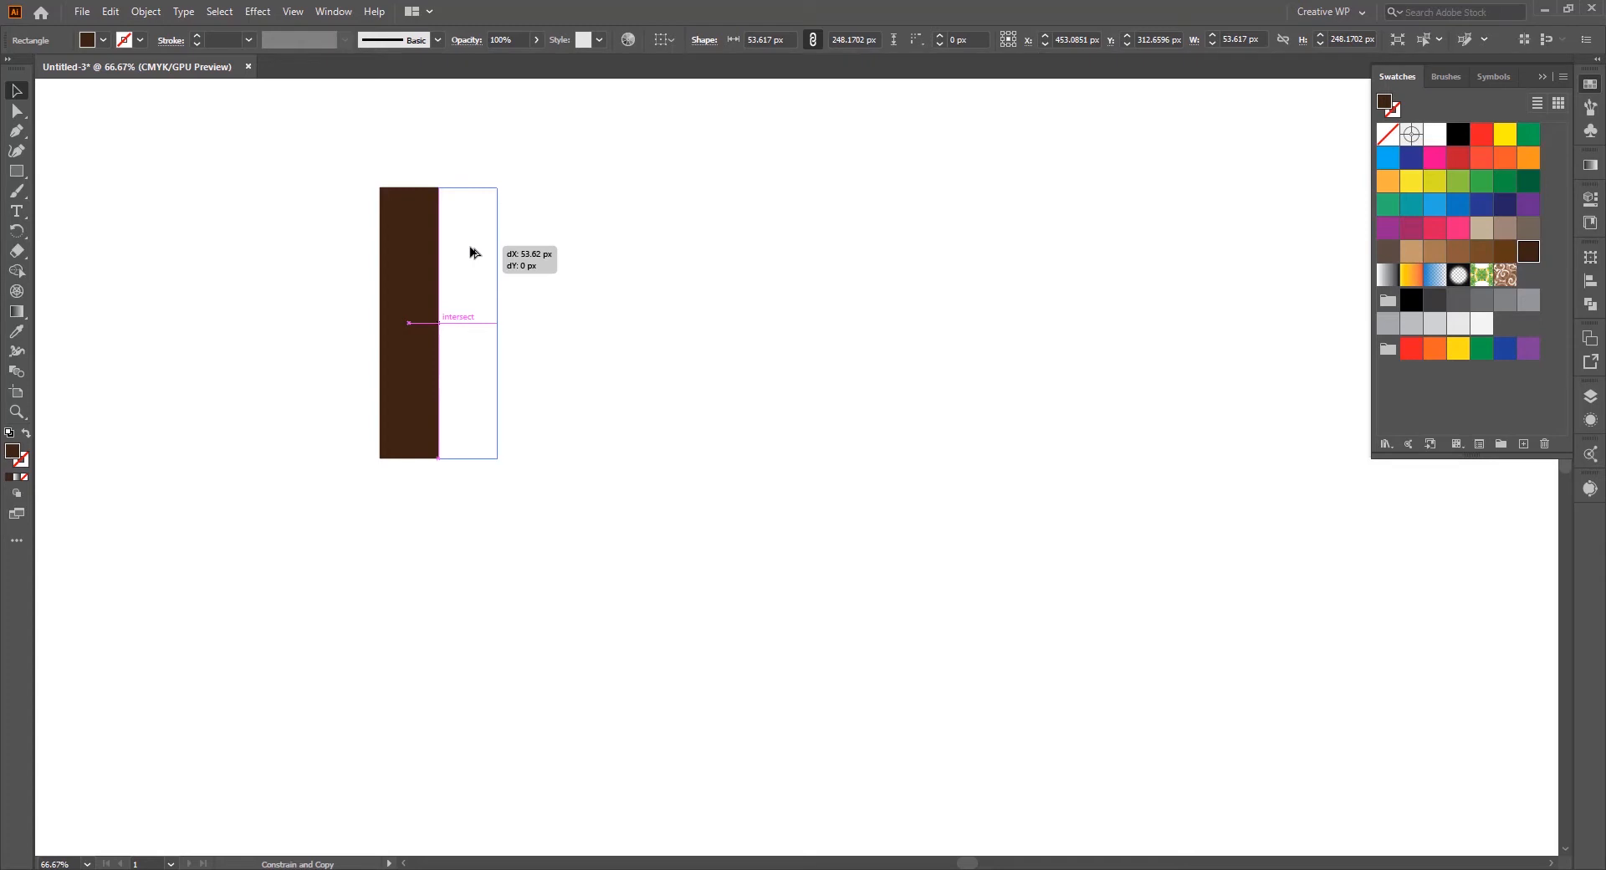
{"action": "left_click_drag", "start_coordinate": [471, 252], "coordinate": [471, 253]}
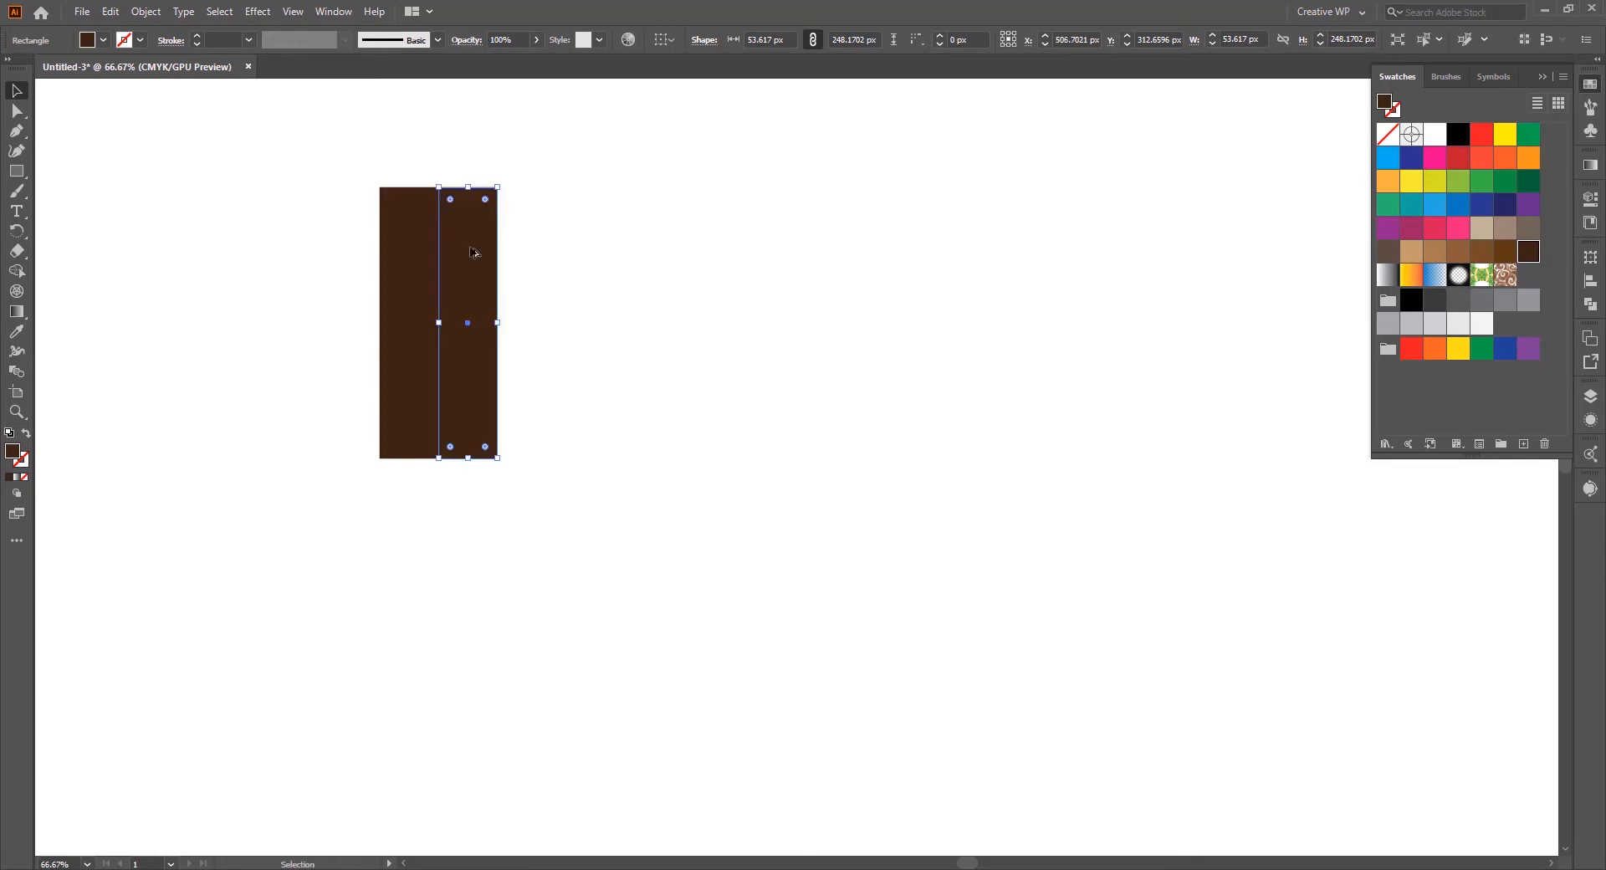
{"action": "key", "text": "a"}
{"action": "key", "text": "v"}
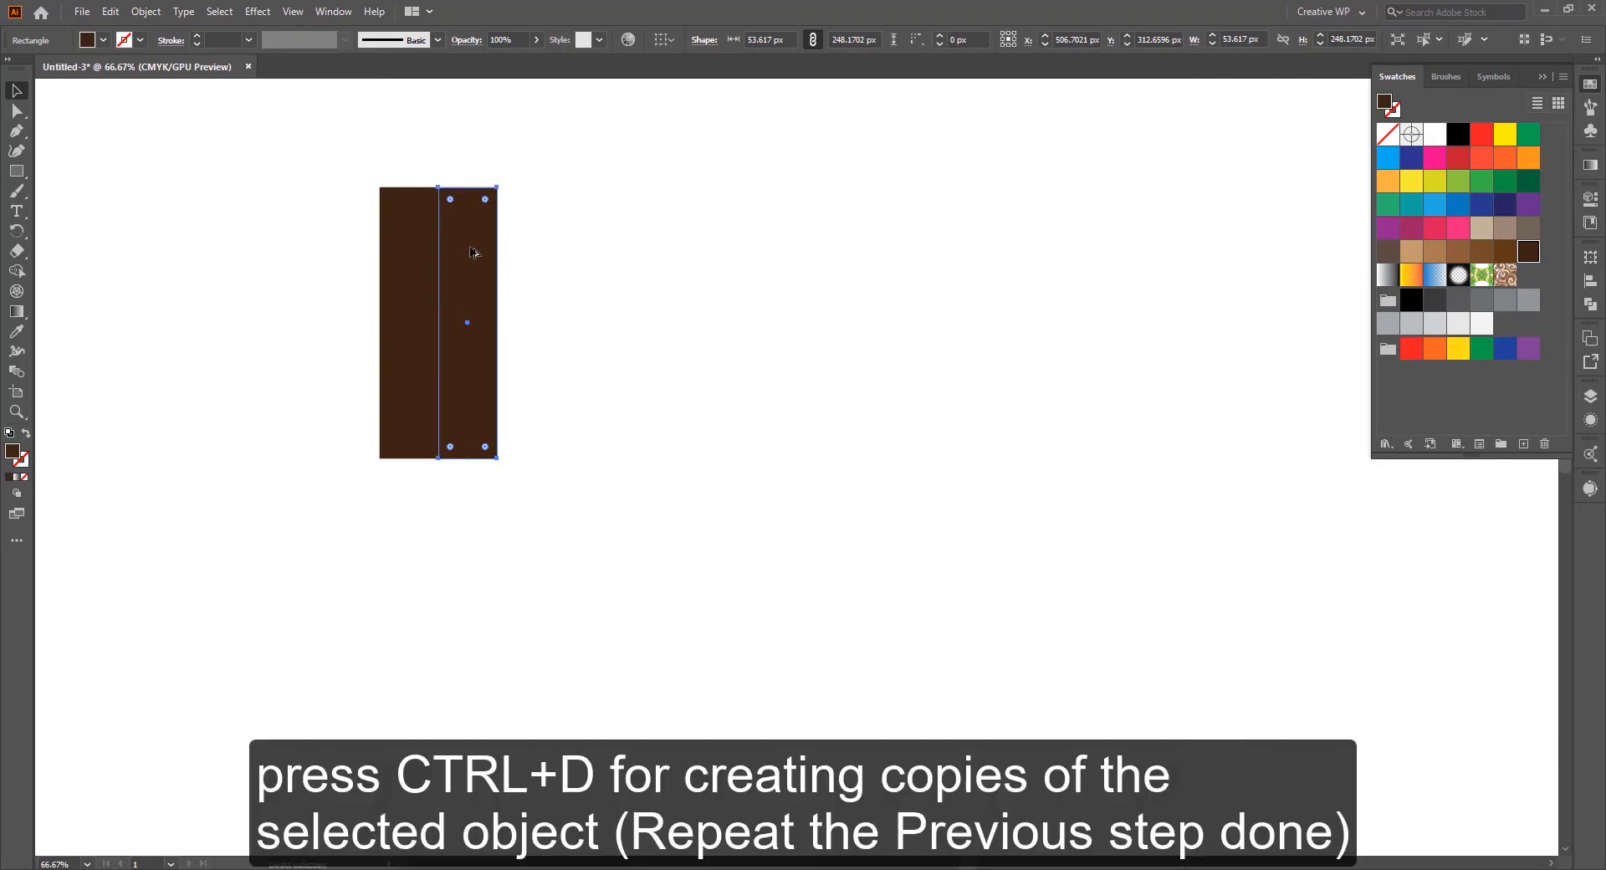
{"action": "key", "text": "ctrl+d"}
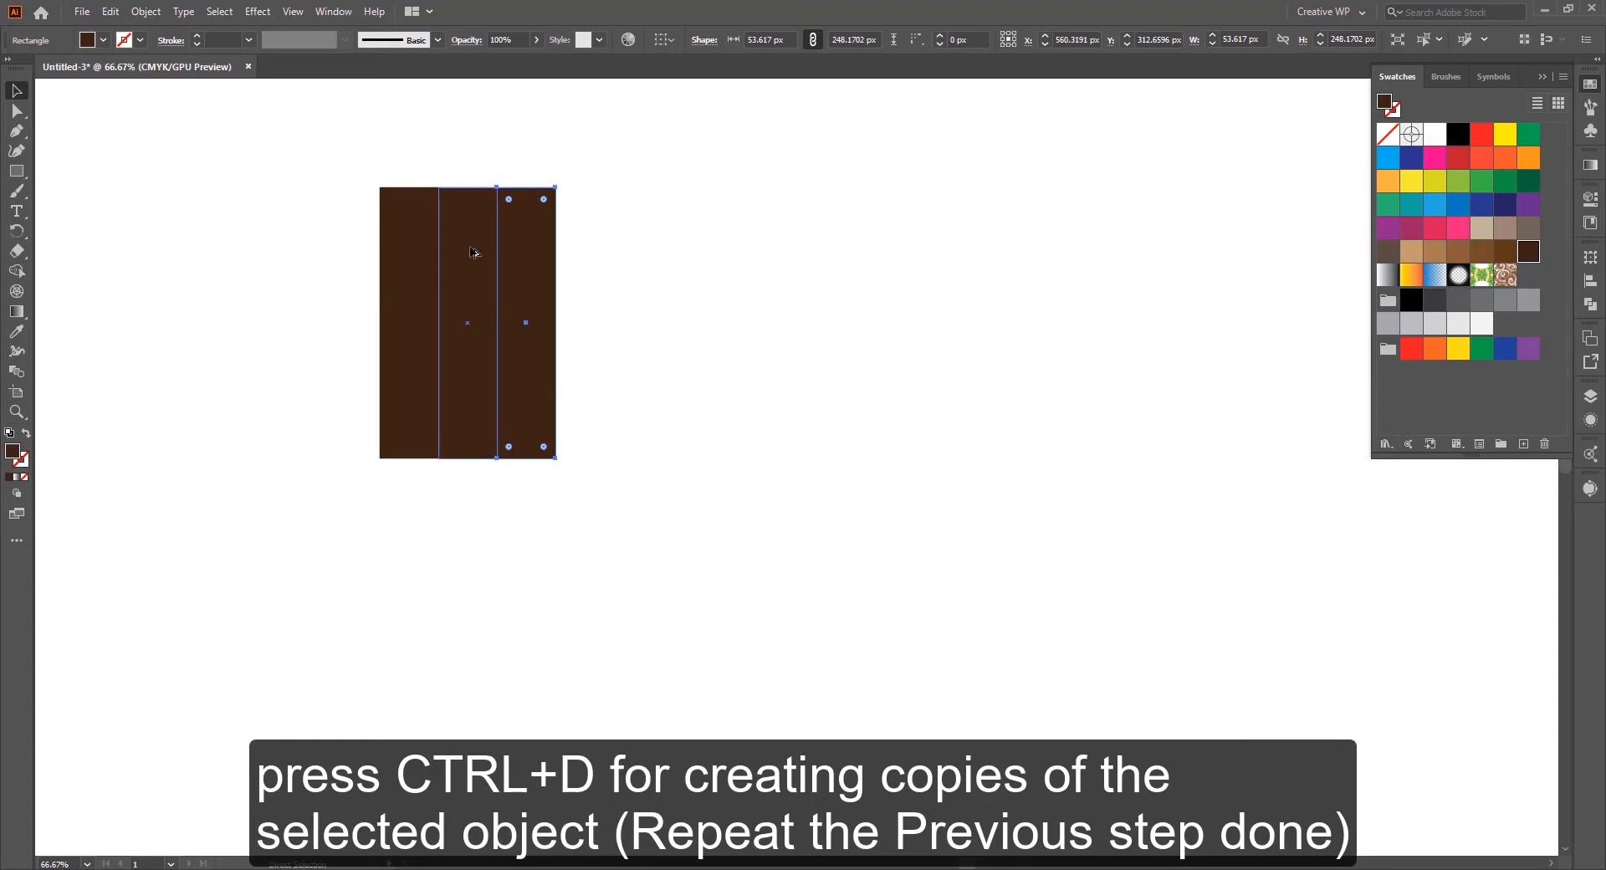
{"action": "key", "text": "ctrl+d"}
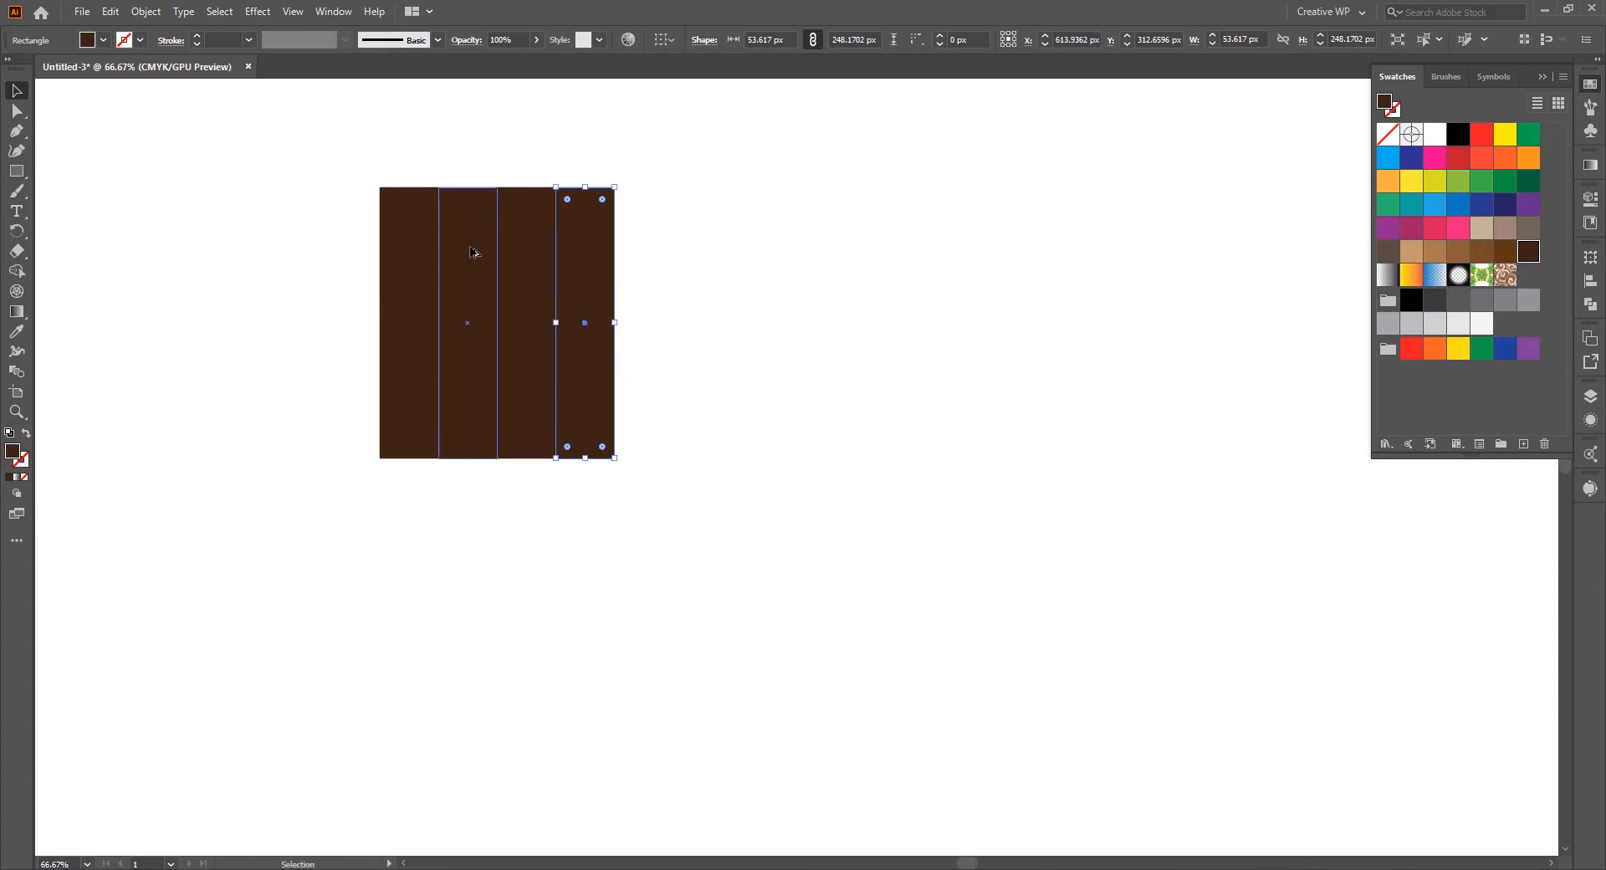
{"action": "left_click", "coordinate": [636, 581]}
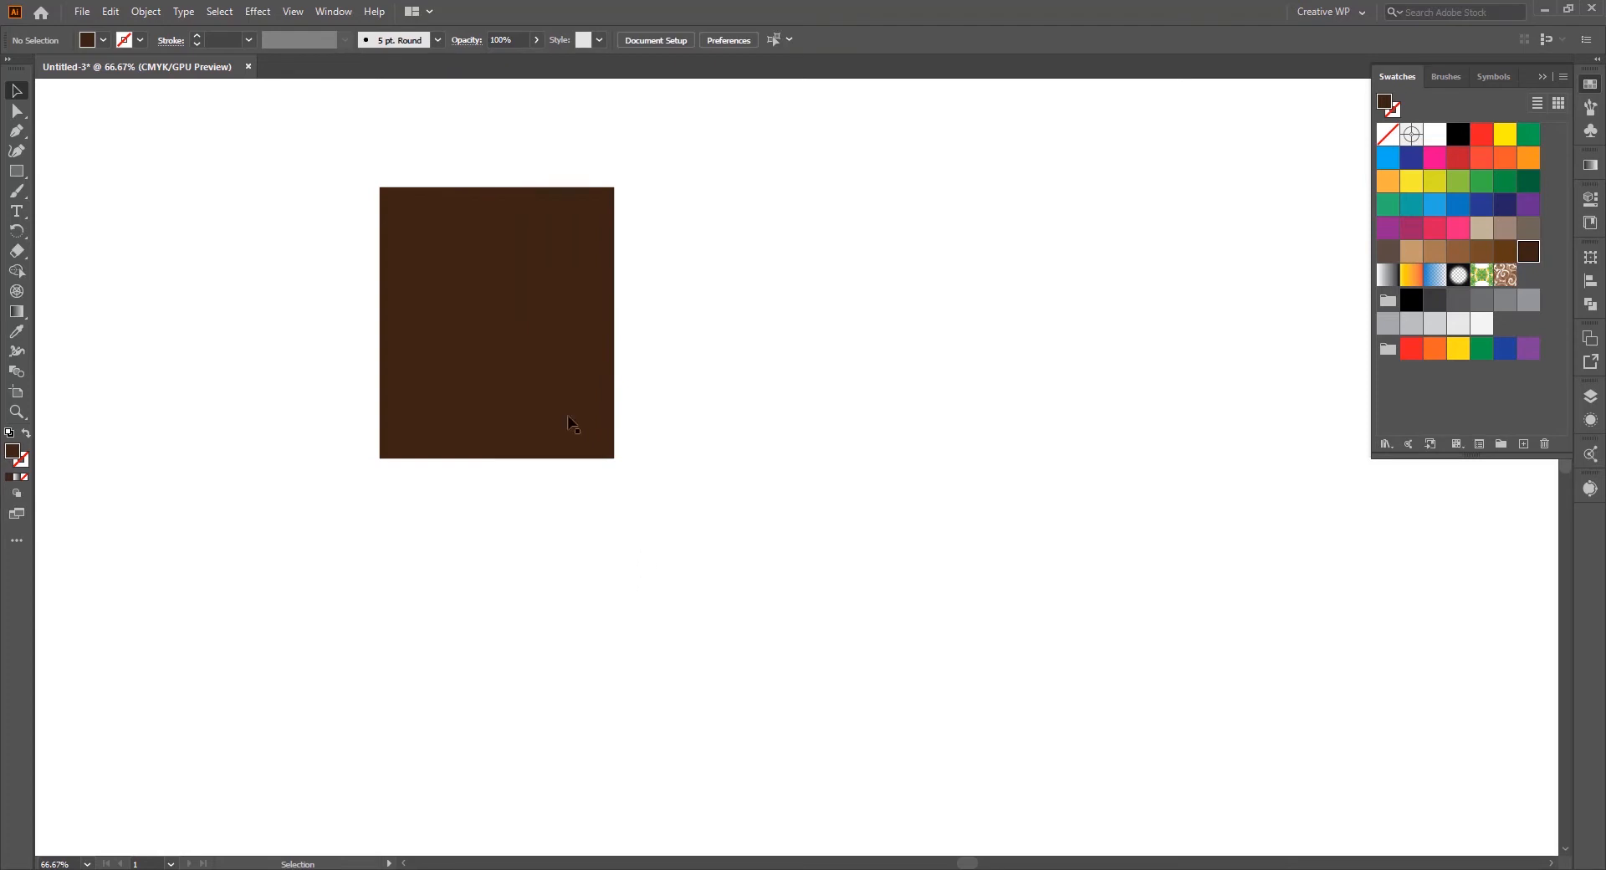
- Fill the second, third and fourth rectangles with progressively lighter brown swatches from left to right
{"action": "left_click", "coordinate": [462, 308]}
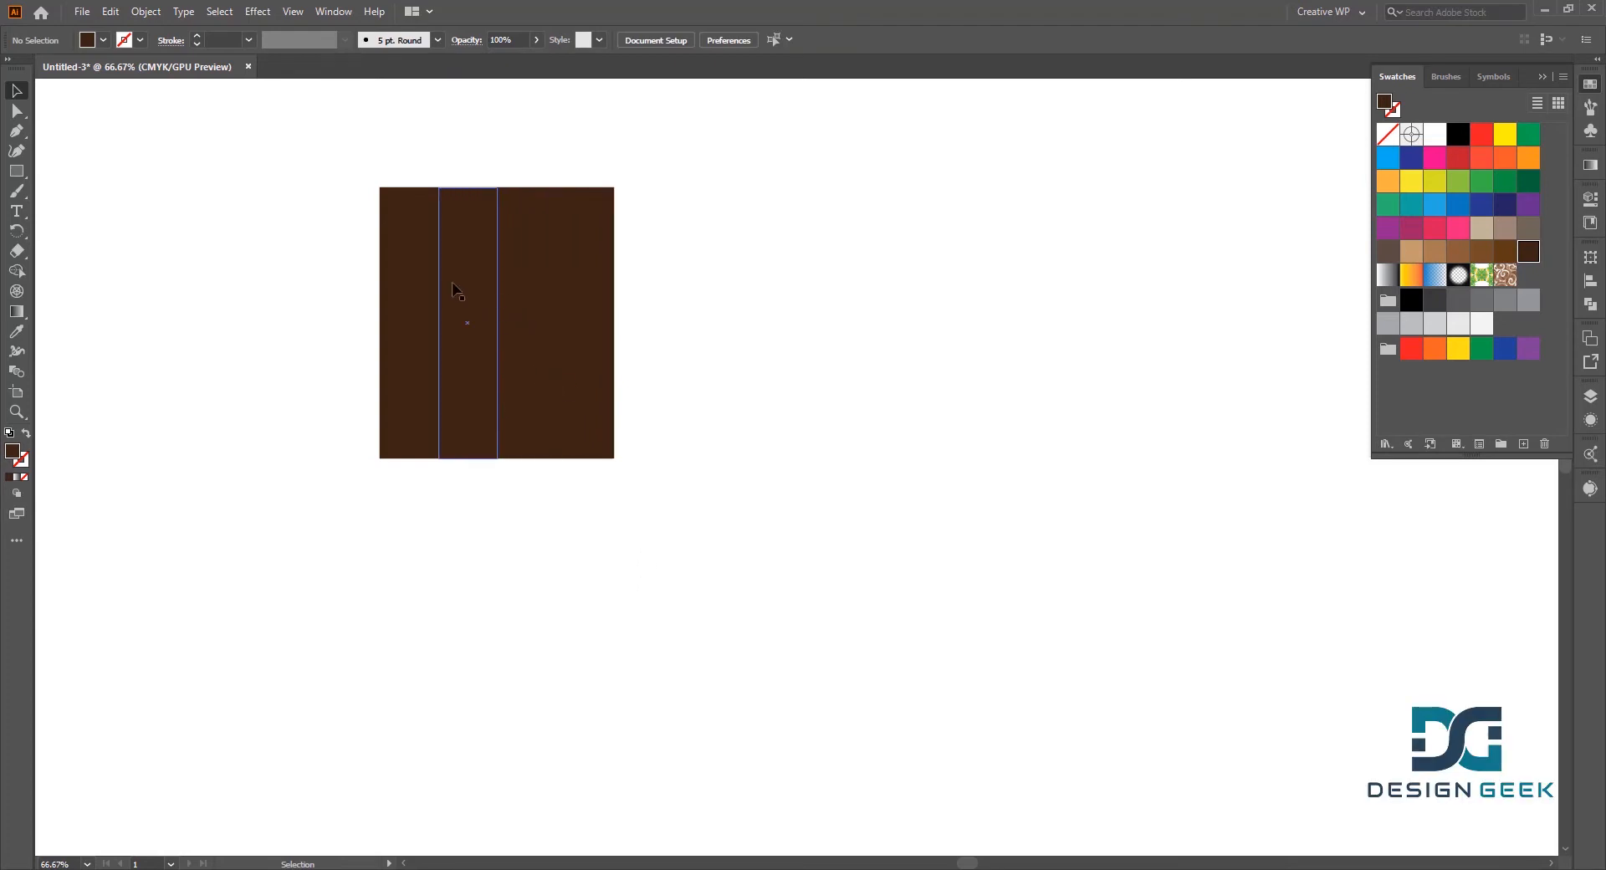
{"action": "left_click", "coordinate": [1504, 251]}
{"action": "left_click", "coordinate": [550, 276]}
{"action": "left_click", "coordinate": [1481, 251]}
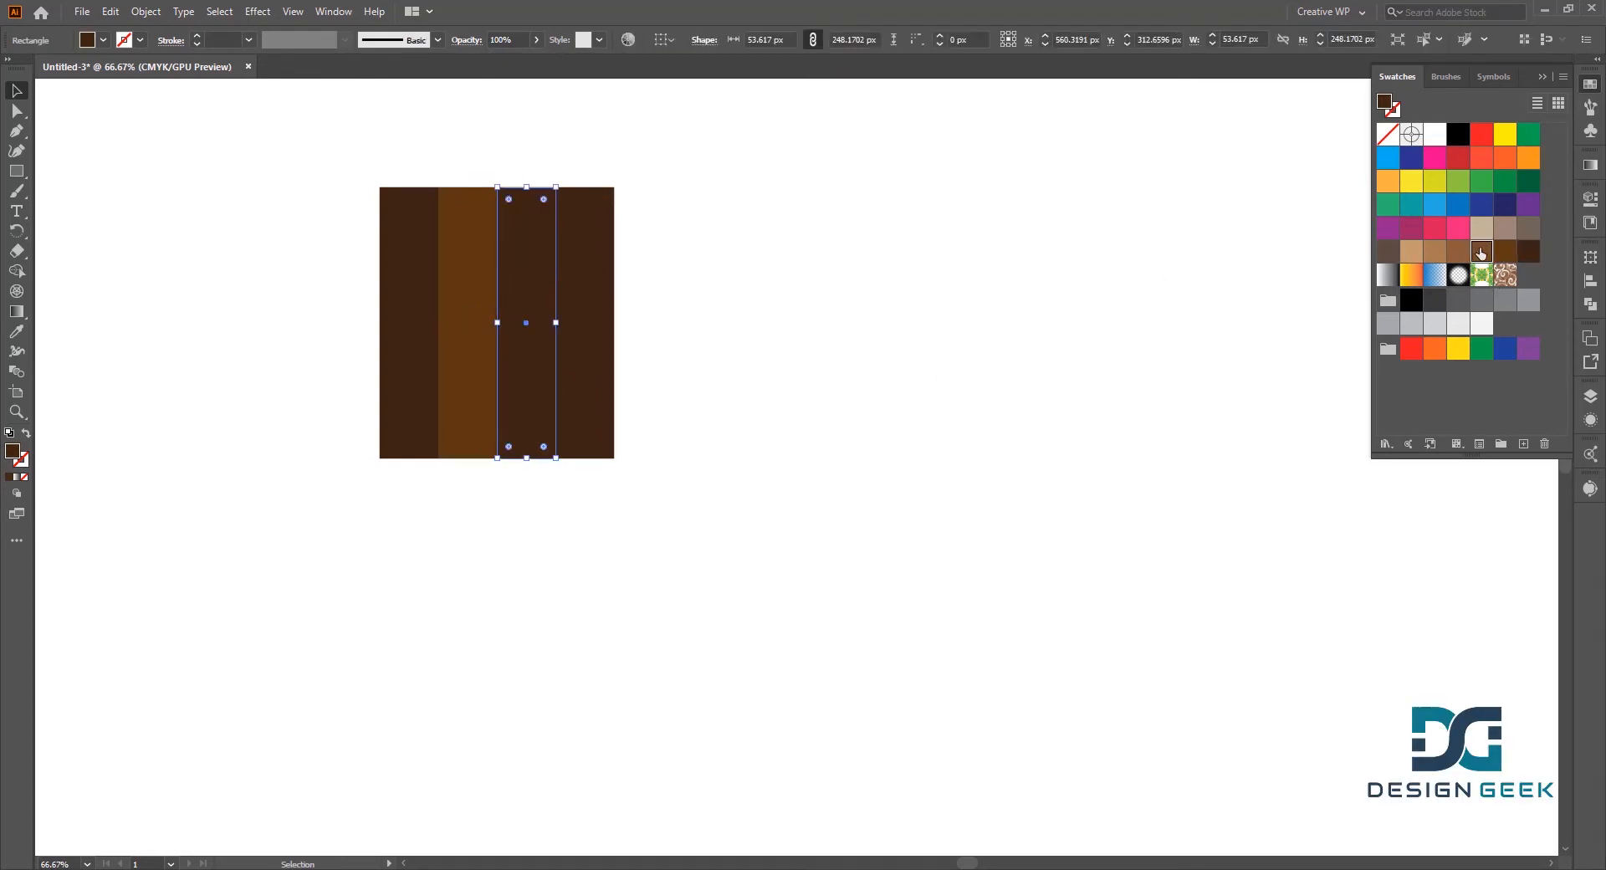
{"action": "left_click", "coordinate": [604, 267]}
{"action": "left_click", "coordinate": [1458, 251]}
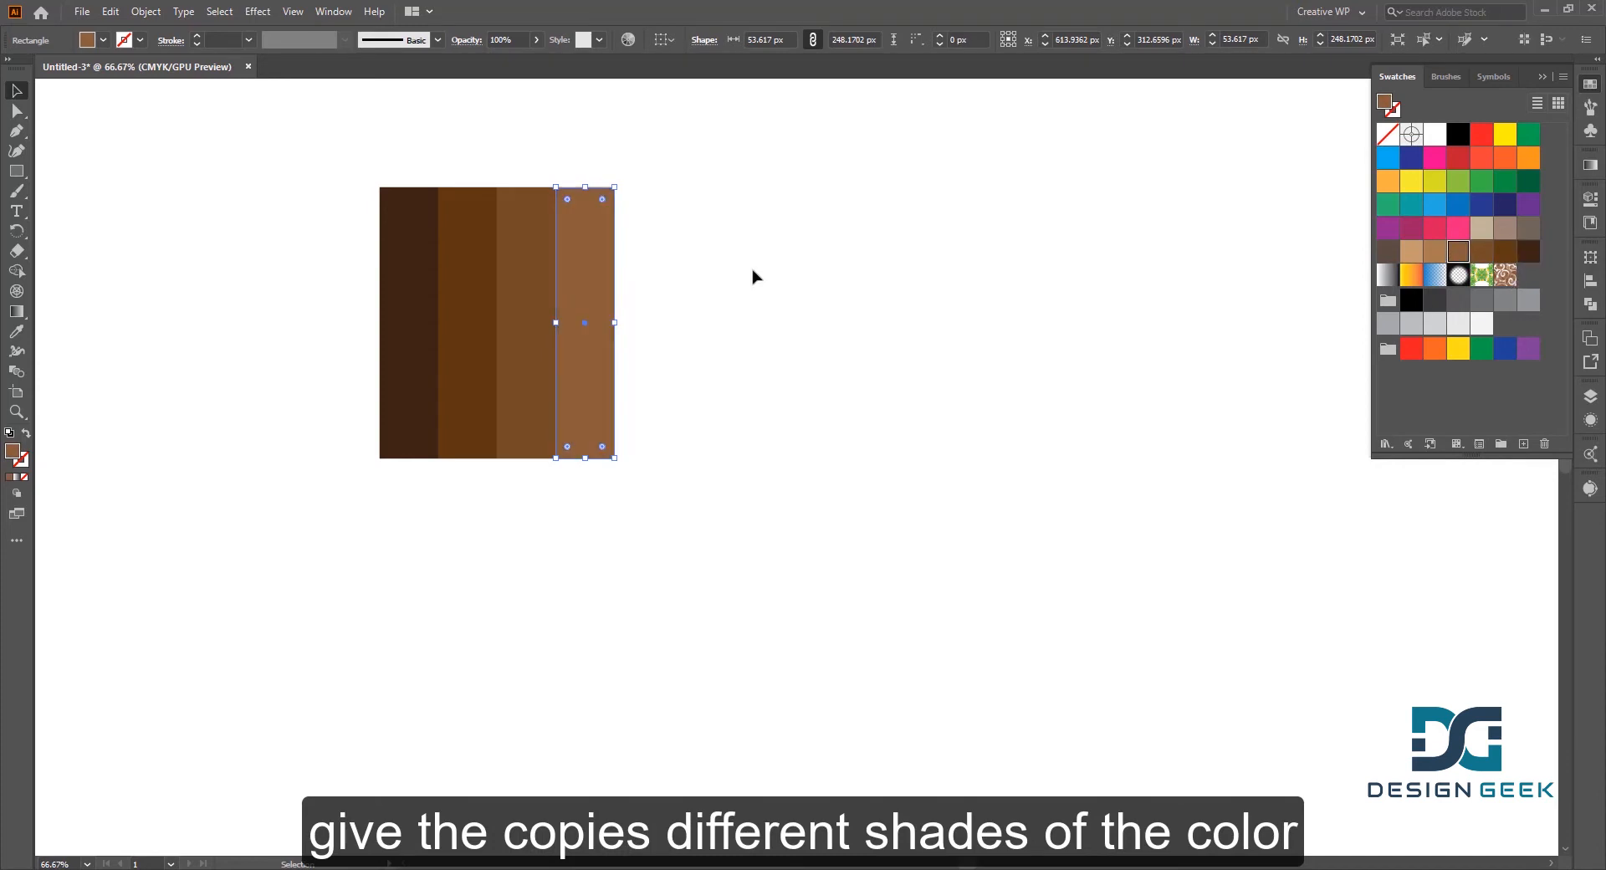
{"action": "left_click", "coordinate": [753, 272]}
- Stretch all four brown rectangles together downward to about 382 px tall
{"action": "left_click_drag", "start_coordinate": [741, 247], "coordinate": [387, 487]}
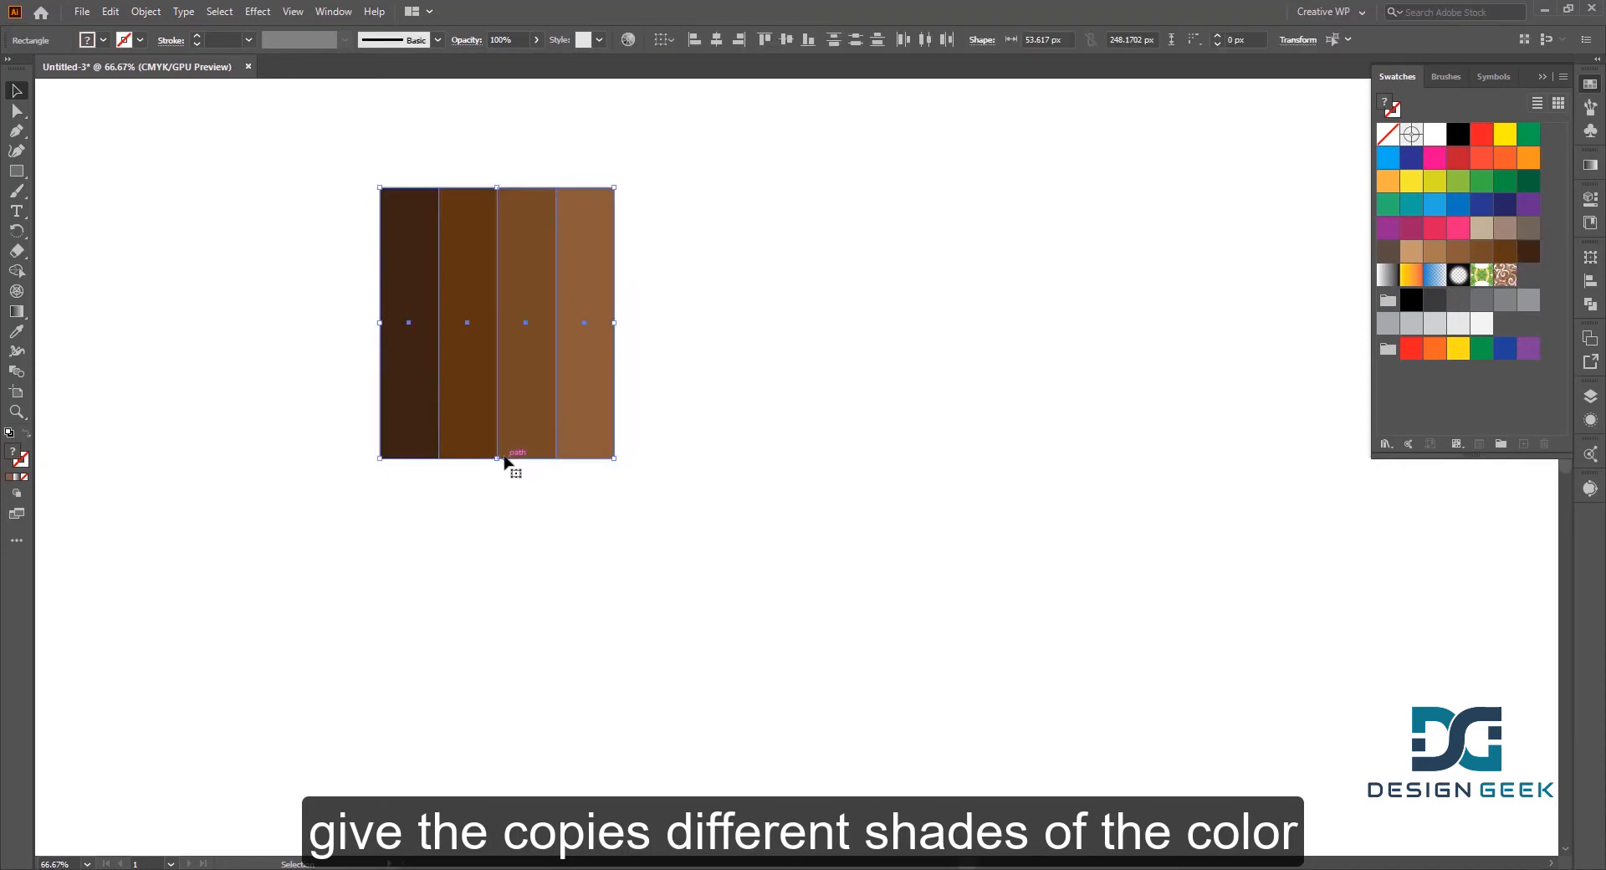
{"action": "left_click_drag", "start_coordinate": [497, 458], "coordinate": [491, 612]}
{"action": "scroll", "coordinate": [568, 535], "scroll_direction": "down", "scroll_amount": 3, "text": "alt"}
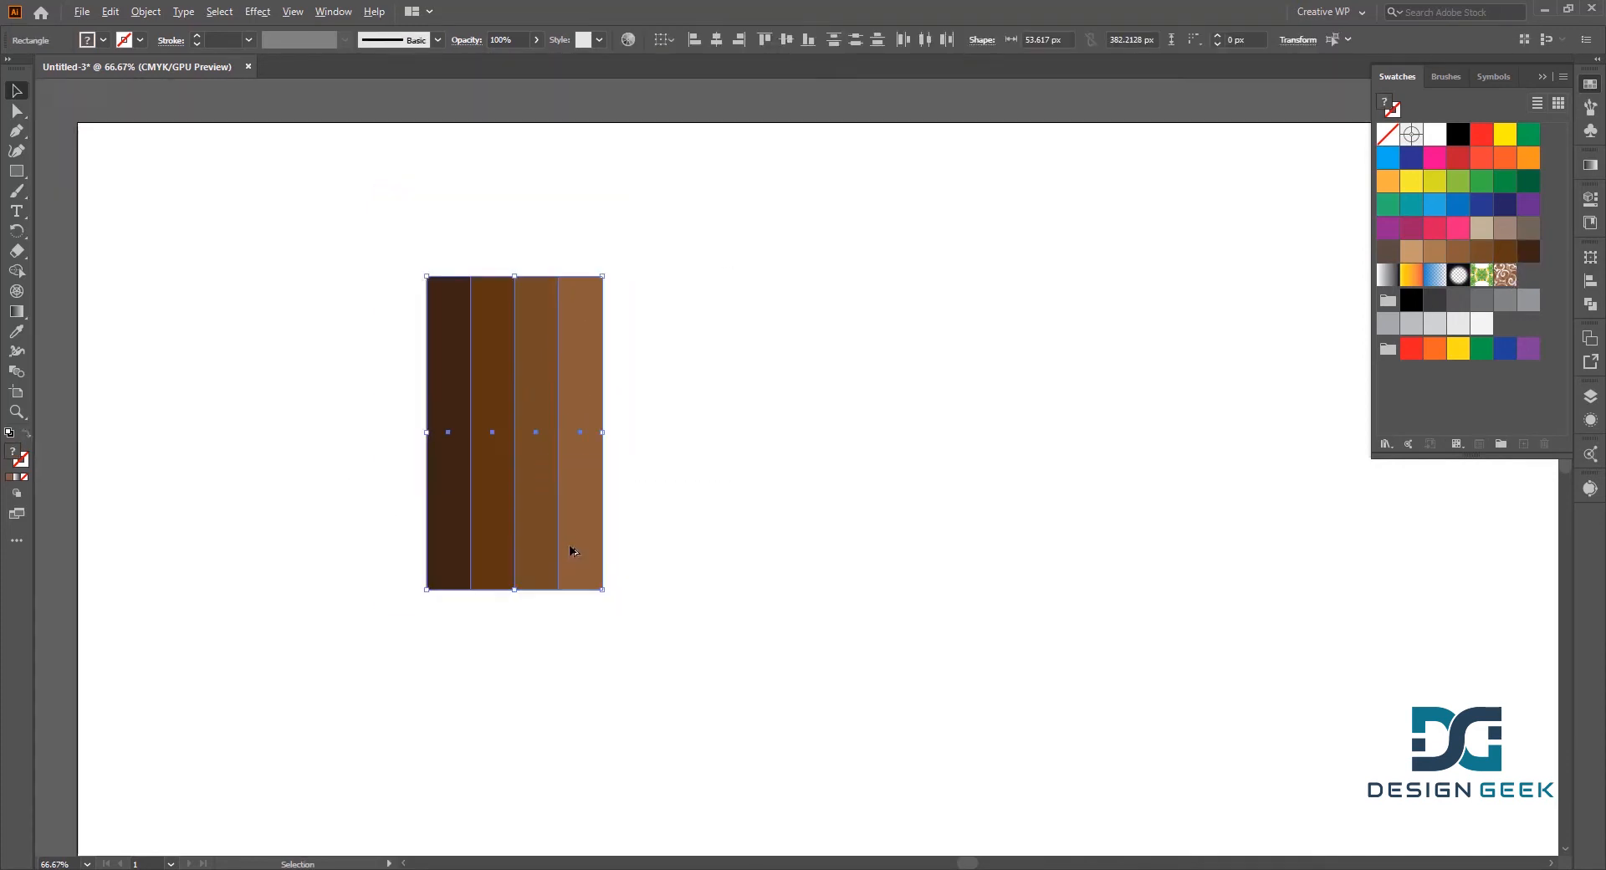
{"action": "scroll", "coordinate": [568, 479], "scroll_direction": "up", "scroll_amount": 1, "text": "alt"}
{"action": "scroll", "coordinate": [609, 437], "scroll_direction": "down", "scroll_amount": 1}
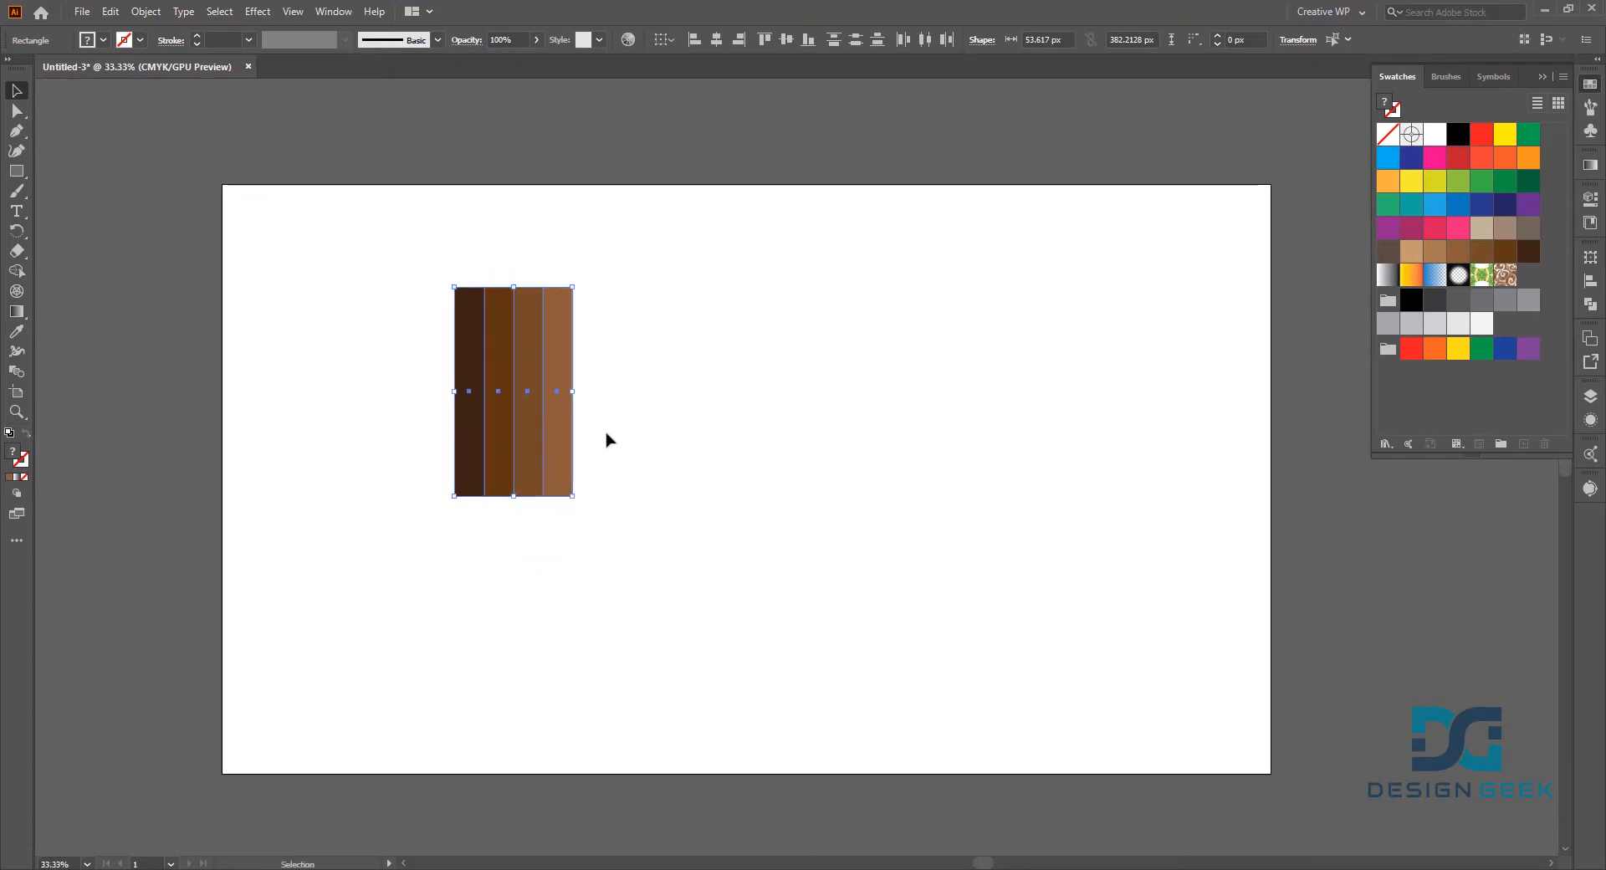
- Shift the four strips slightly up and left and narrow them together to about 40 px wide each
{"action": "left_click_drag", "start_coordinate": [629, 255], "coordinate": [387, 577]}
{"action": "left_click_drag", "start_coordinate": [506, 358], "coordinate": [484, 329]}
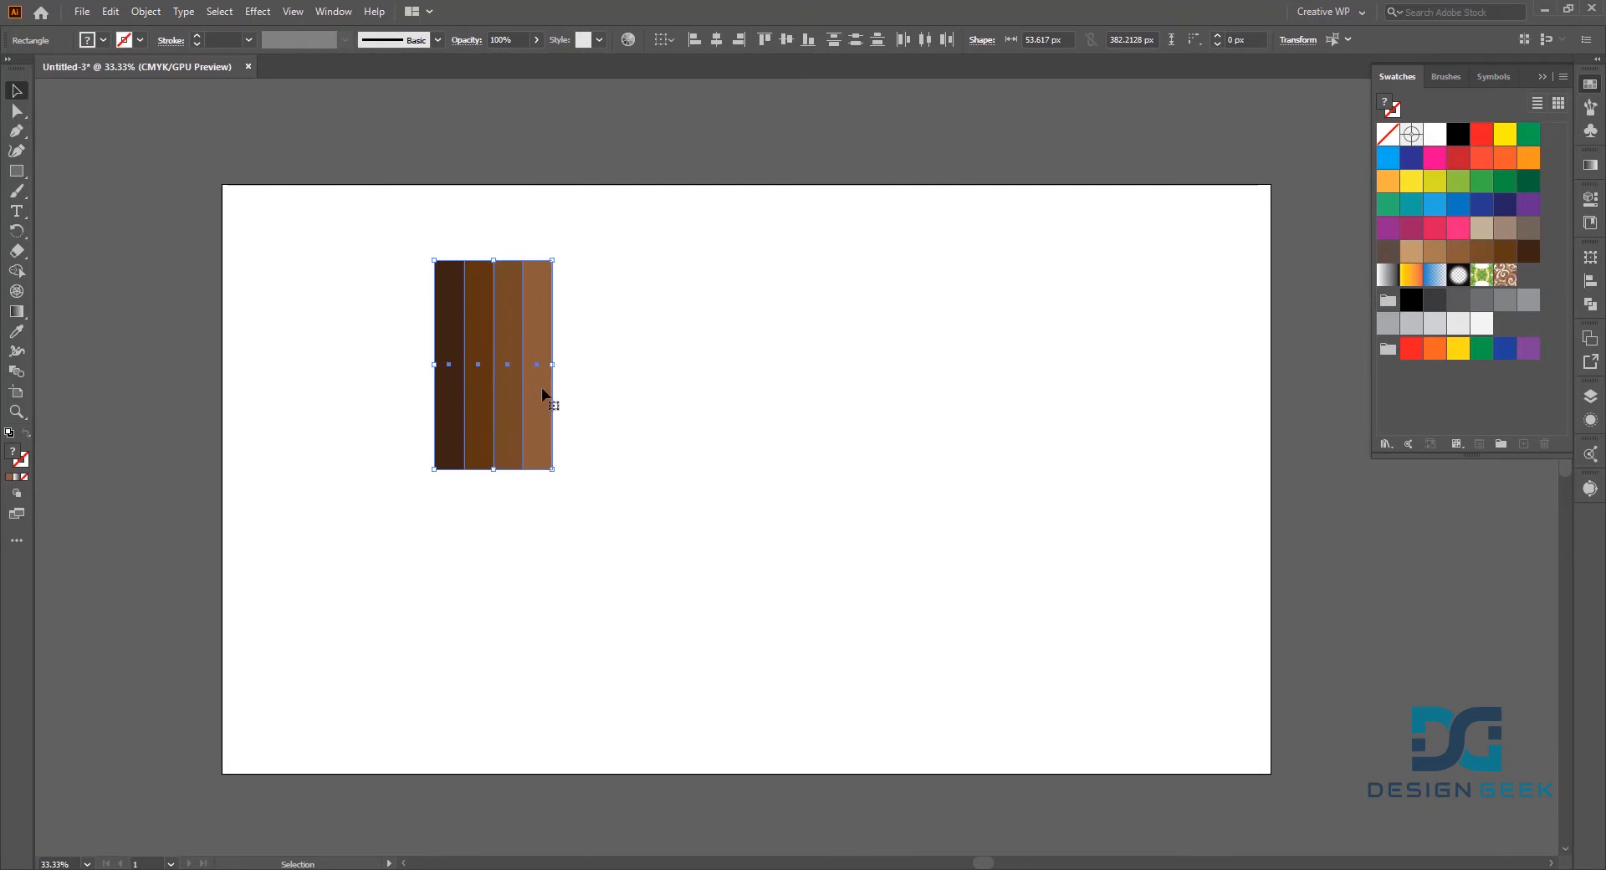
{"action": "scroll", "coordinate": [543, 393], "scroll_direction": "up", "scroll_amount": 1, "text": "alt"}
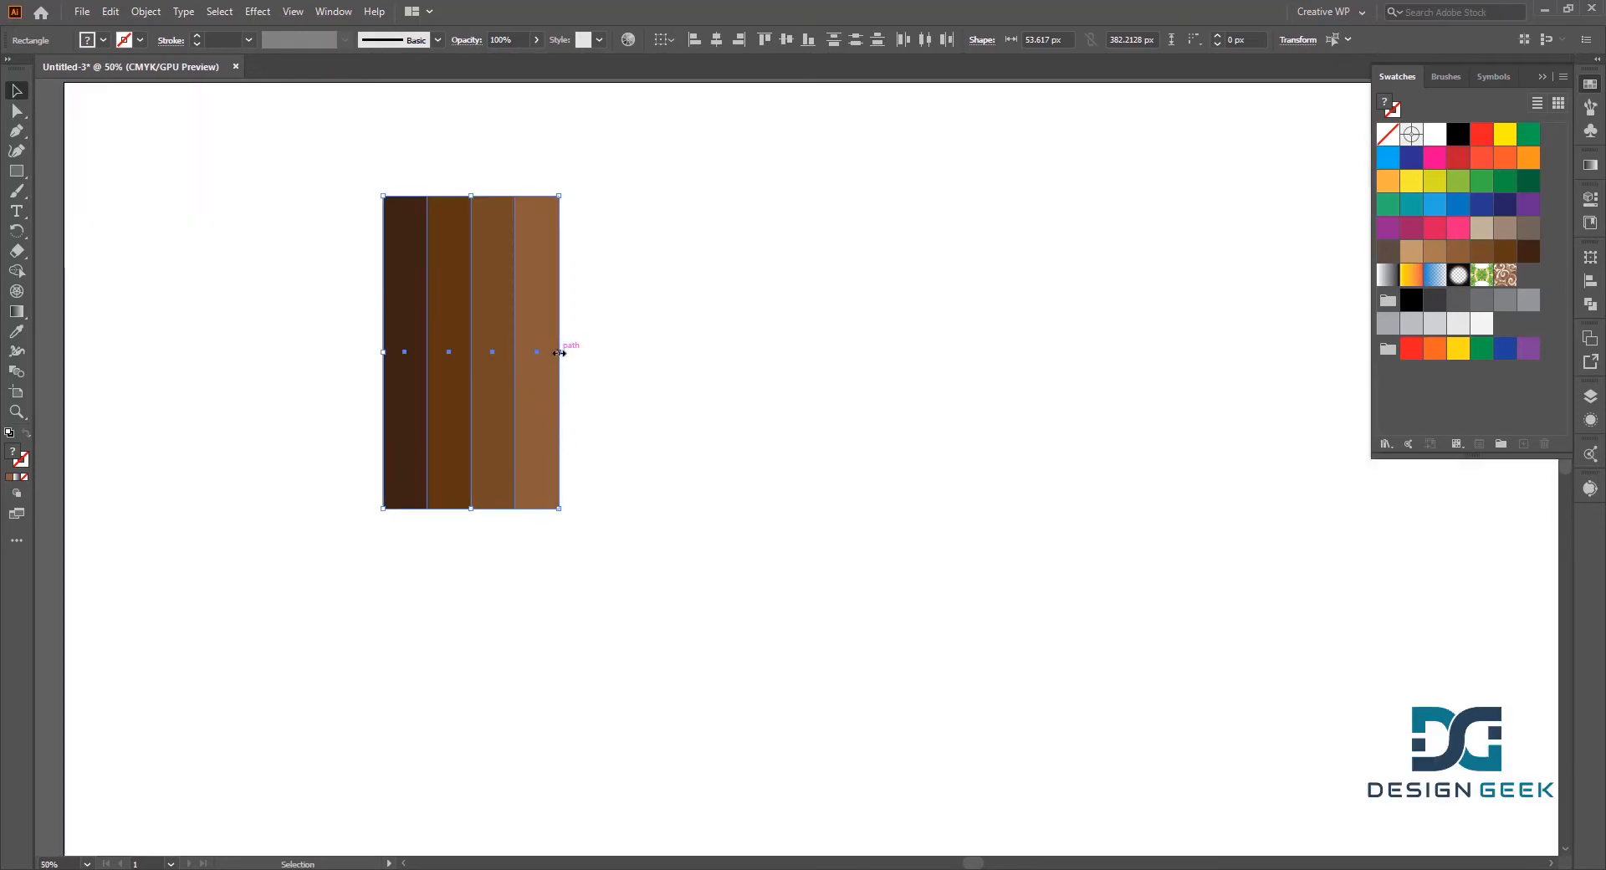
{"action": "left_click_drag", "start_coordinate": [559, 352], "coordinate": [518, 352]}
{"action": "scroll", "coordinate": [559, 350], "scroll_direction": "down", "scroll_amount": 1}
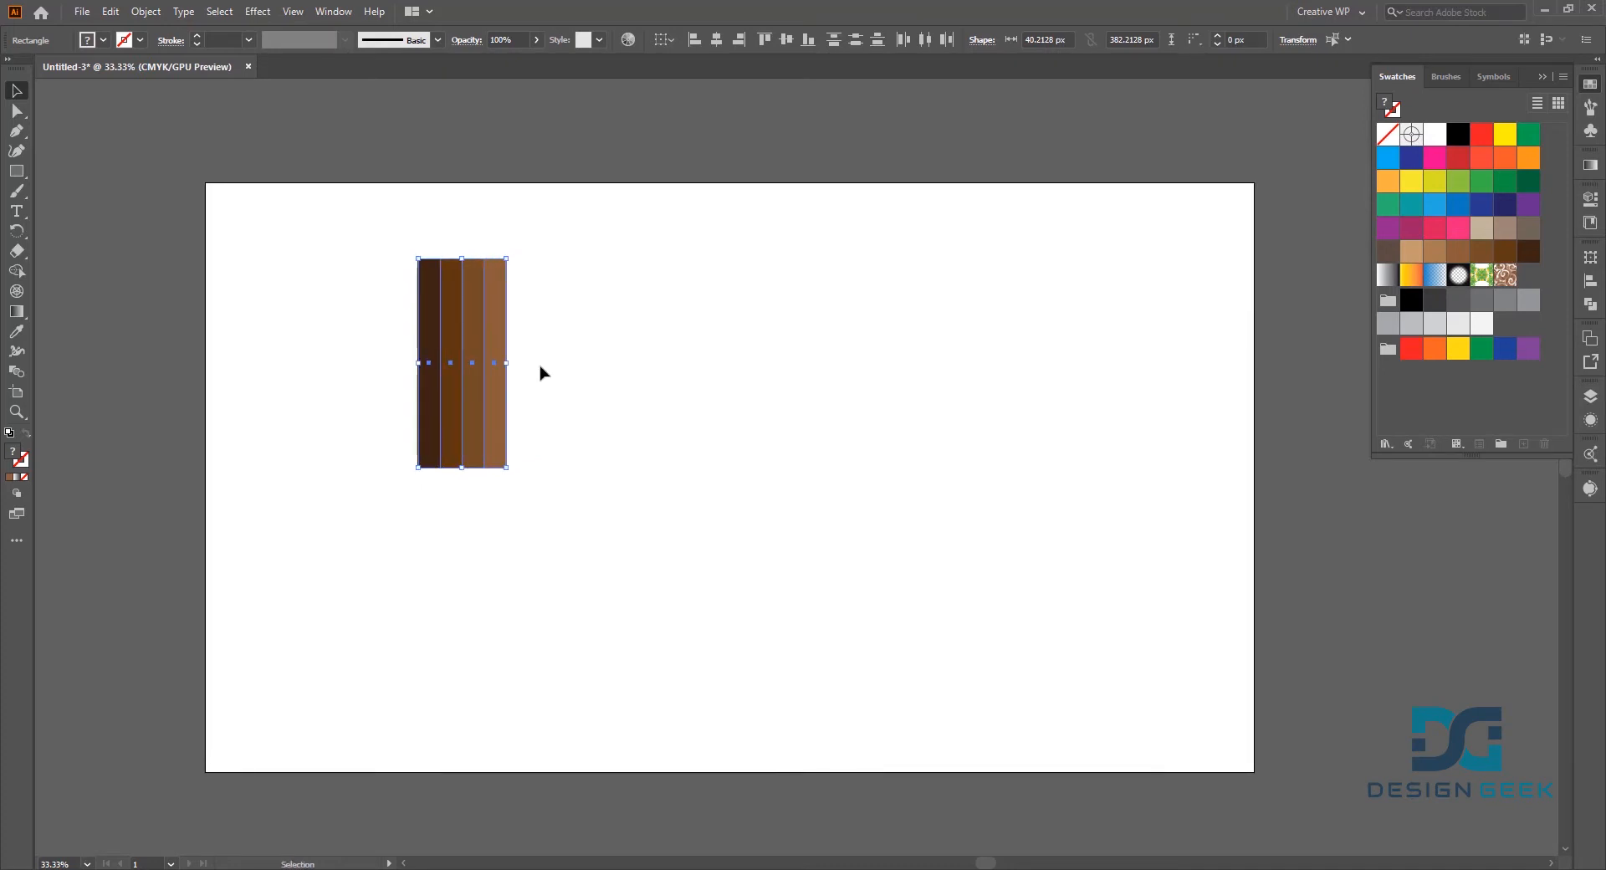
- Group the four brown strips into one object and select the group
{"action": "scroll", "coordinate": [538, 373], "scroll_direction": "up", "scroll_amount": 1, "text": "alt"}
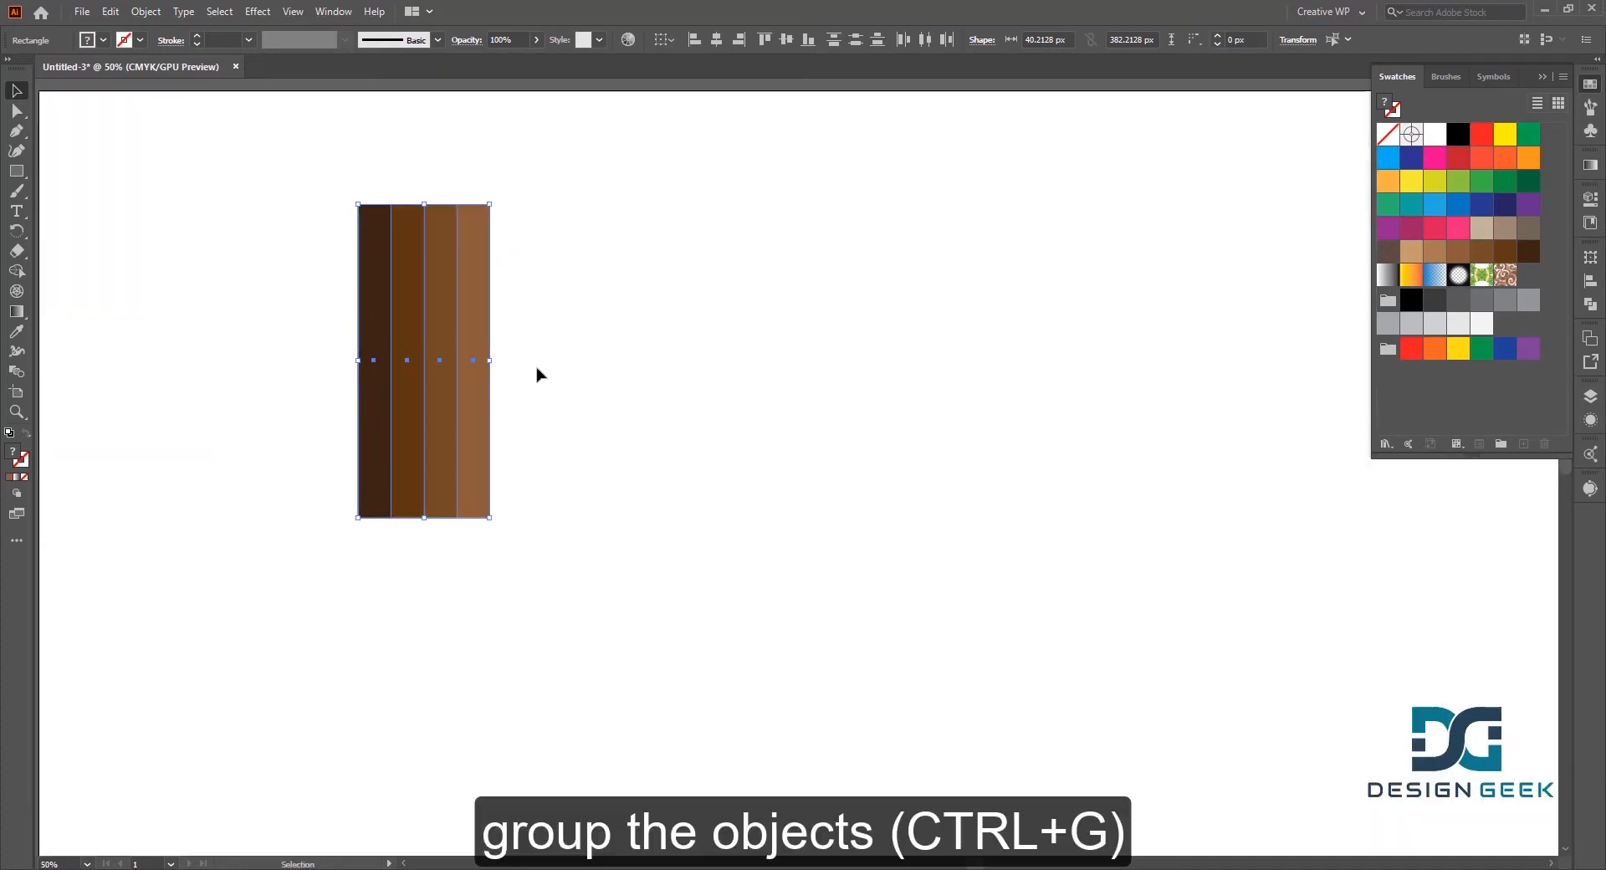
{"action": "key", "text": "ctrl+g"}
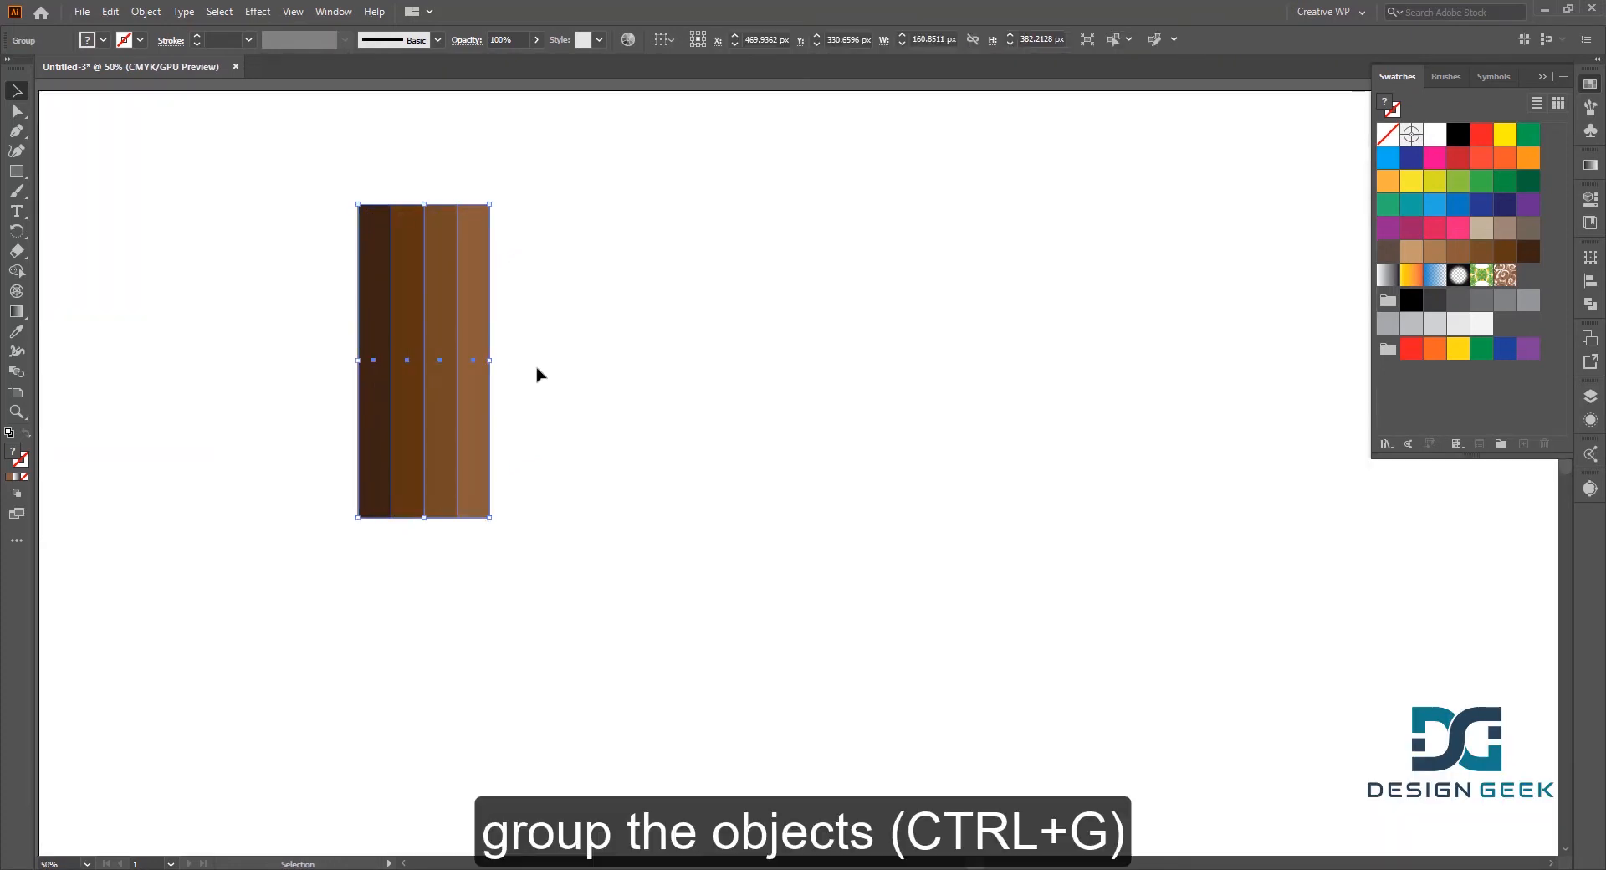
{"action": "left_click", "coordinate": [539, 362]}
{"action": "left_click", "coordinate": [439, 323]}
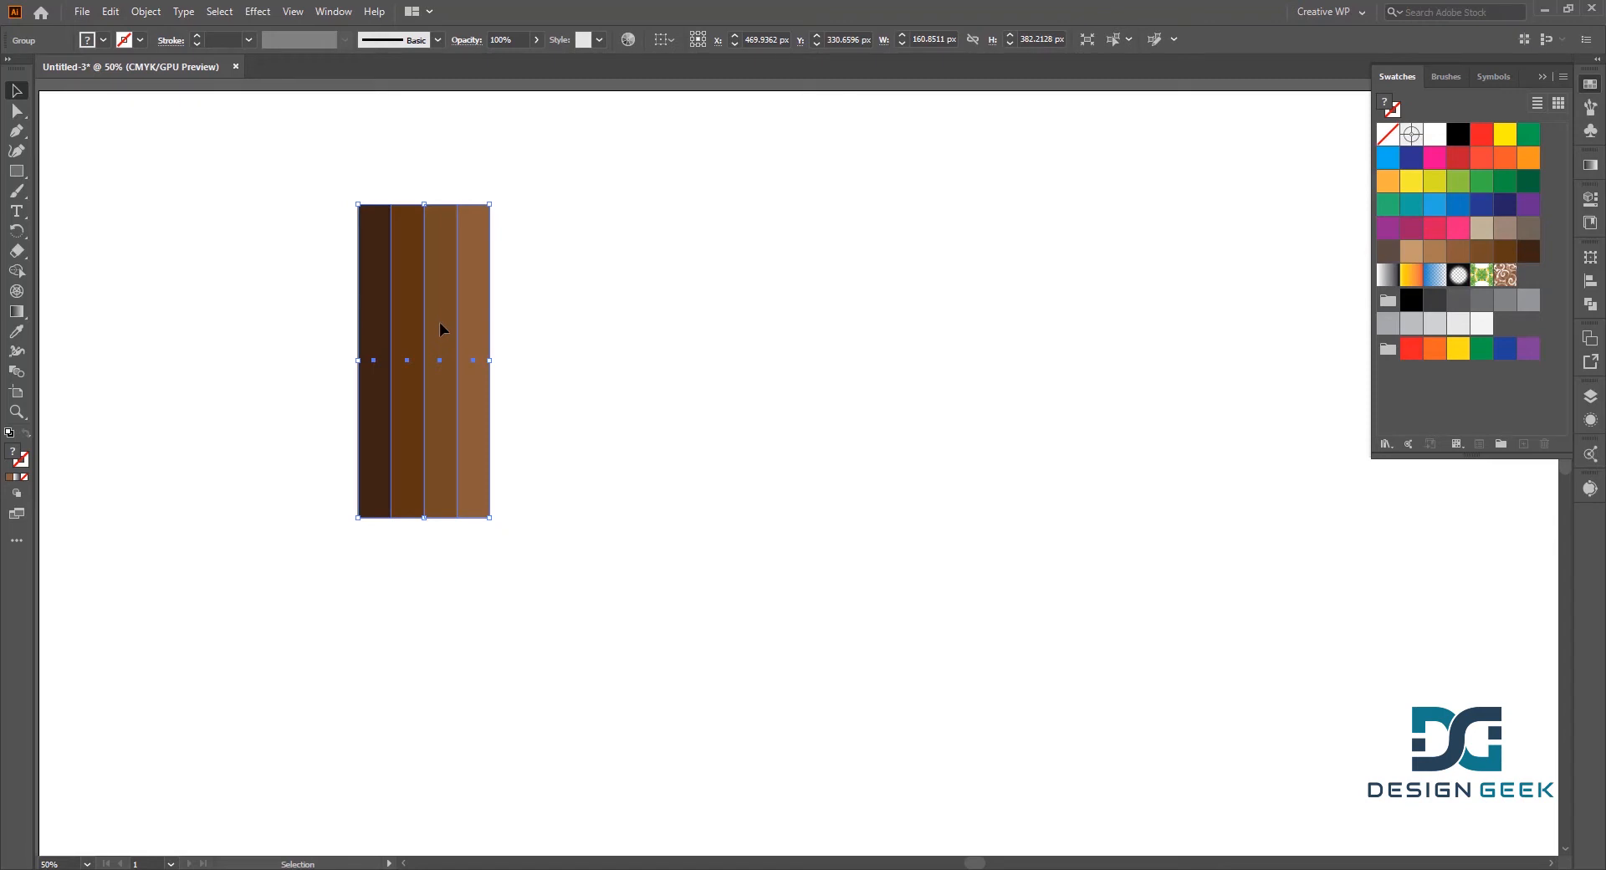
{"action": "key", "text": "ctrl"}
{"action": "key", "text": "ctrl+v"}
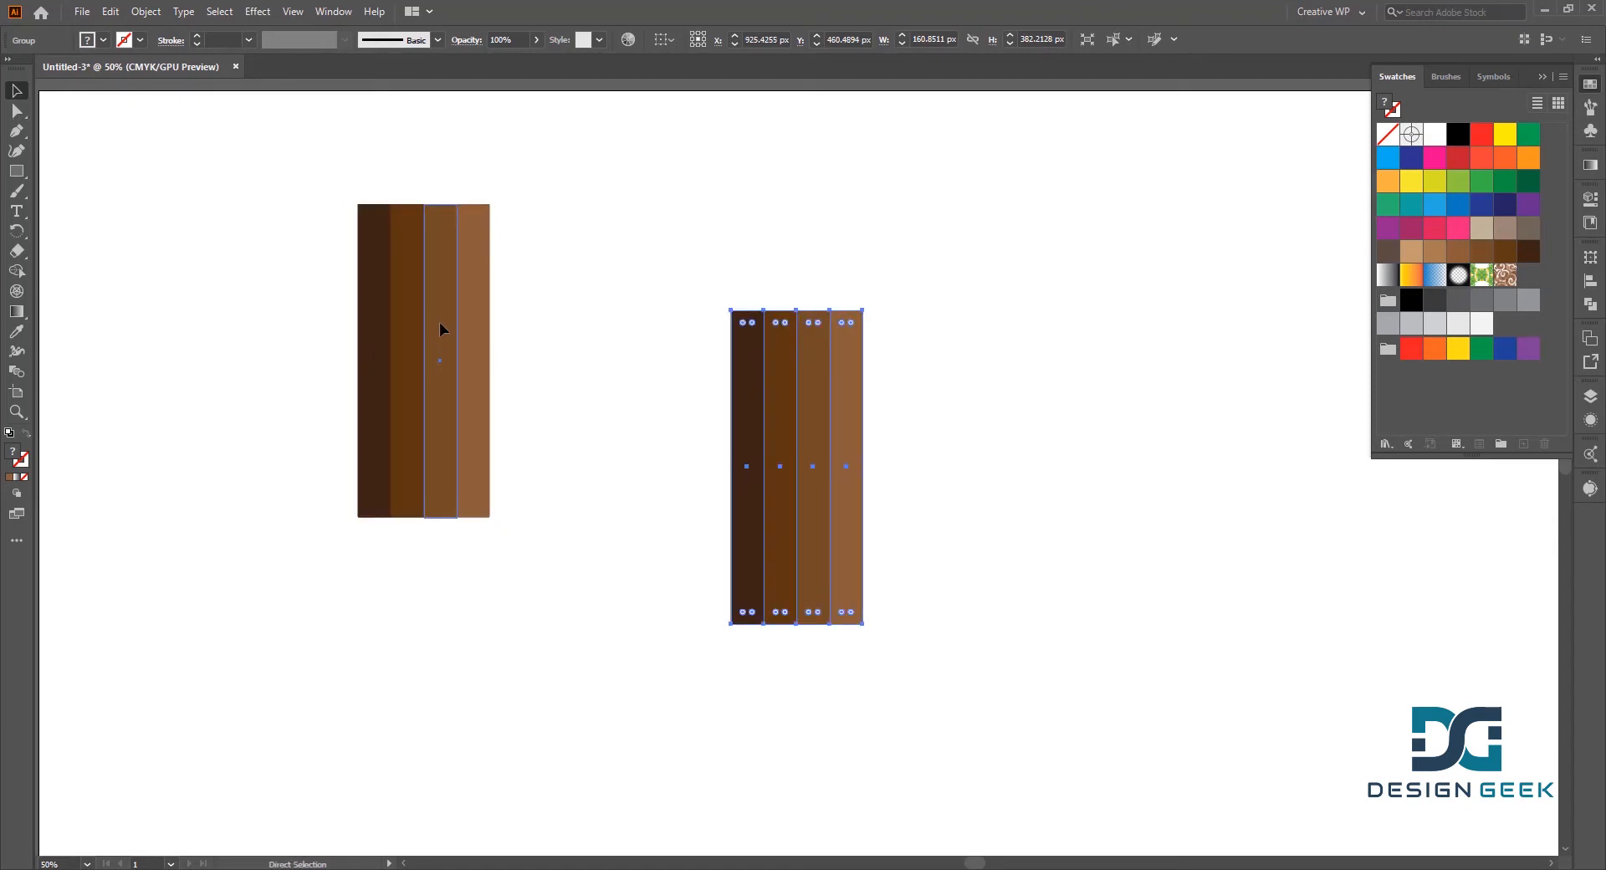
{"action": "key", "text": "ctrl+z"}
{"action": "left_click_drag", "start_coordinate": [438, 334], "coordinate": [583, 339]}
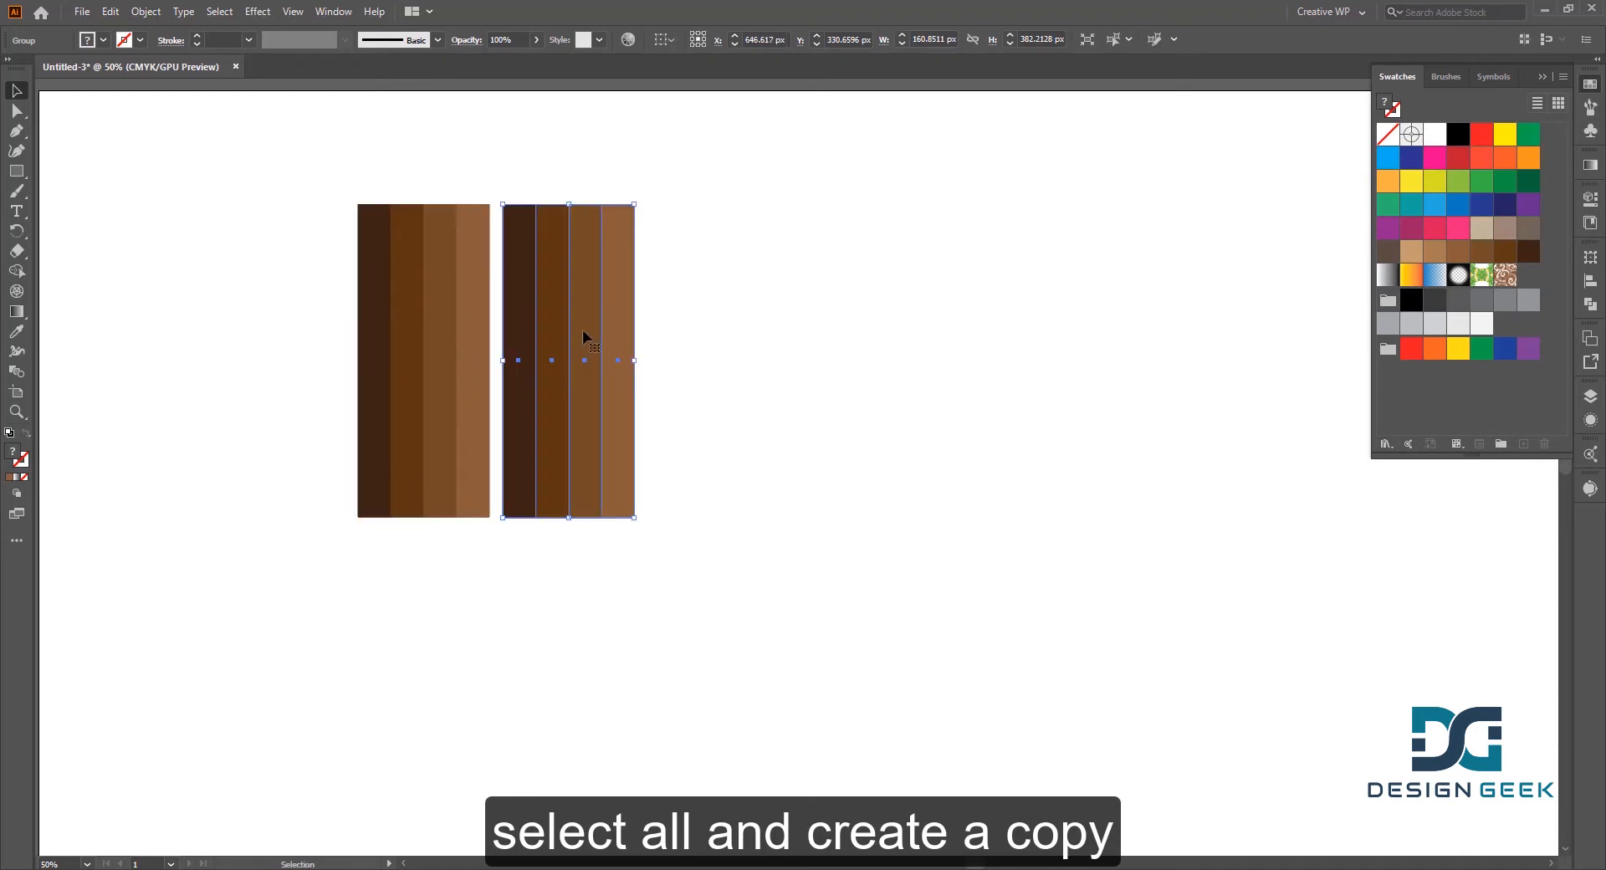
{"action": "key", "text": "ctrl+z"}
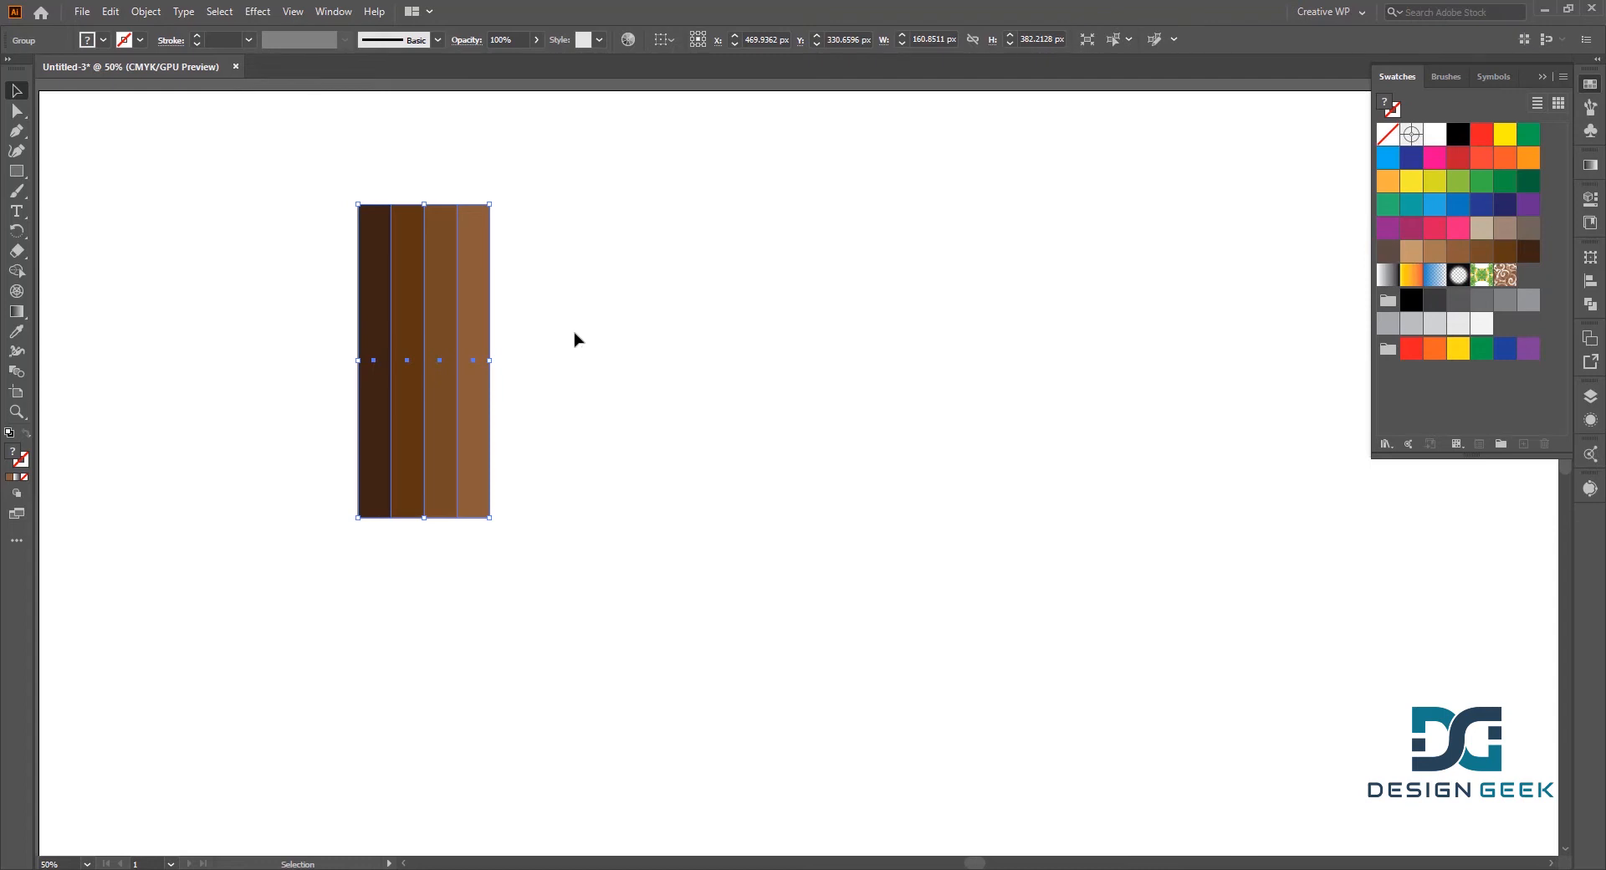
{"action": "key", "text": "Delete"}
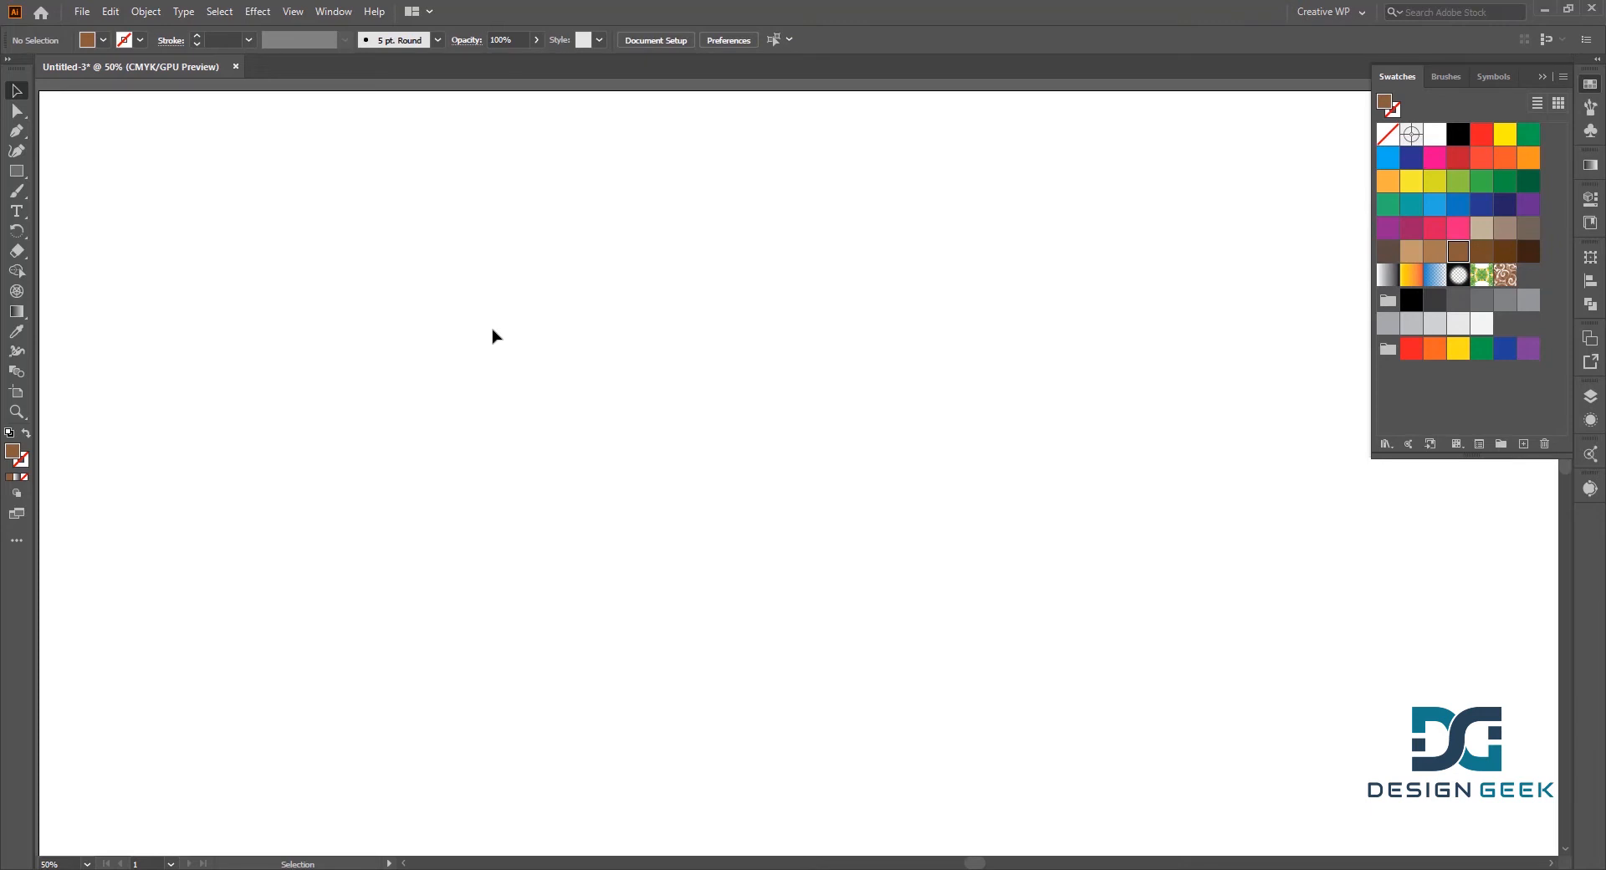
{"action": "key", "text": "ctrl+z"}
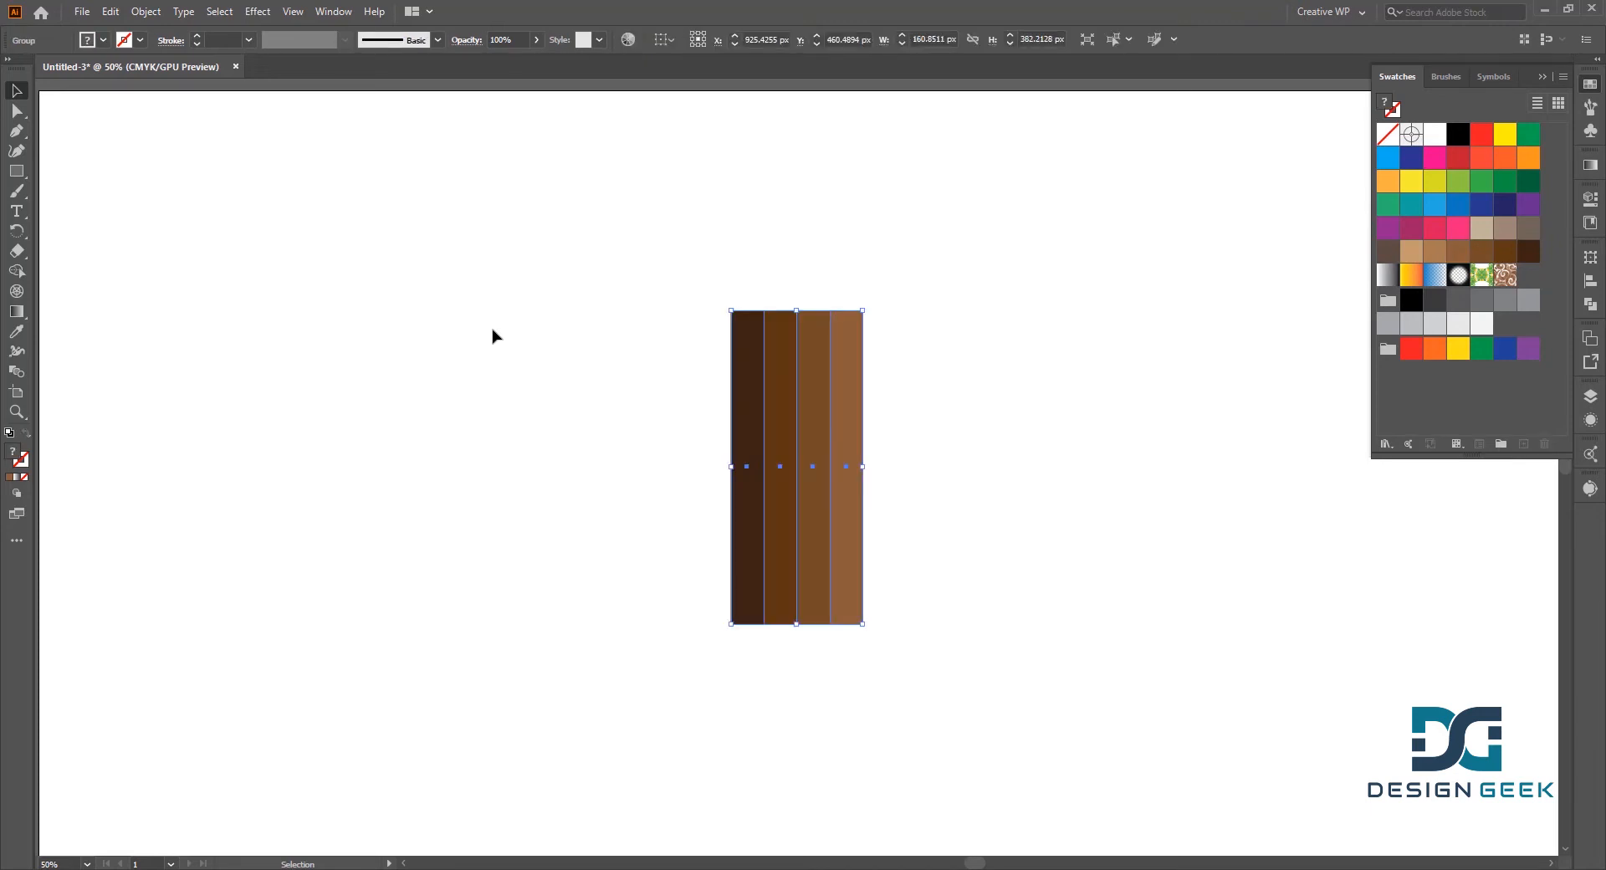
- Move the strip group to about X 540 px, Y 395 px and place a pasted copy just to its right
{"action": "left_click_drag", "start_coordinate": [785, 416], "coordinate": [470, 363]}
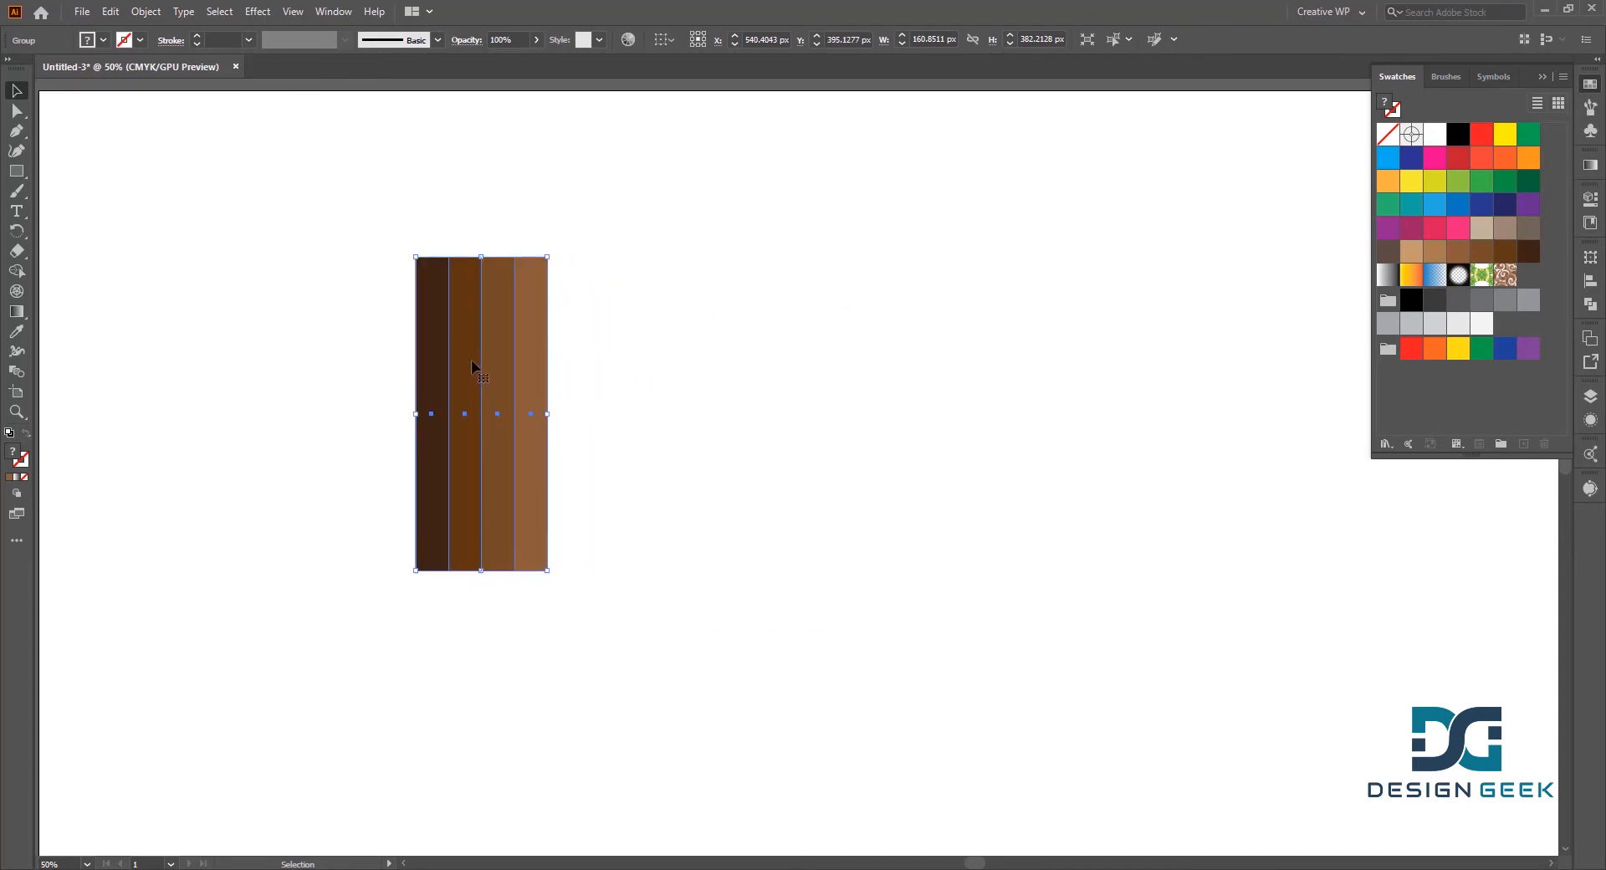
{"action": "key", "text": "ctrl+c"}
{"action": "key", "text": "ctrl+v"}
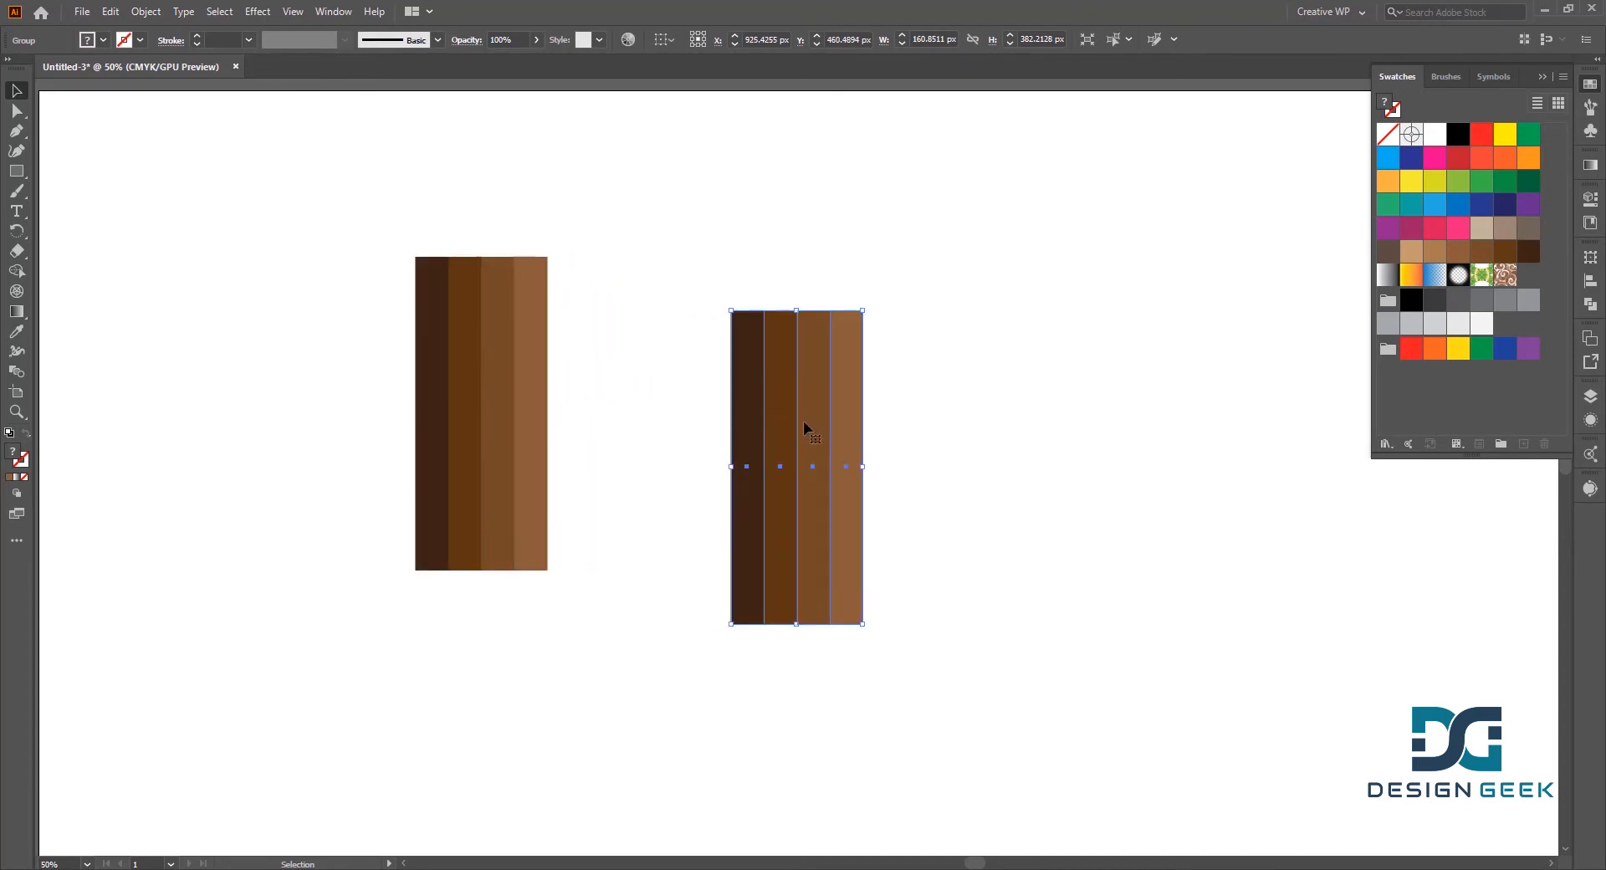
{"action": "left_click_drag", "start_coordinate": [806, 420], "coordinate": [668, 393]}
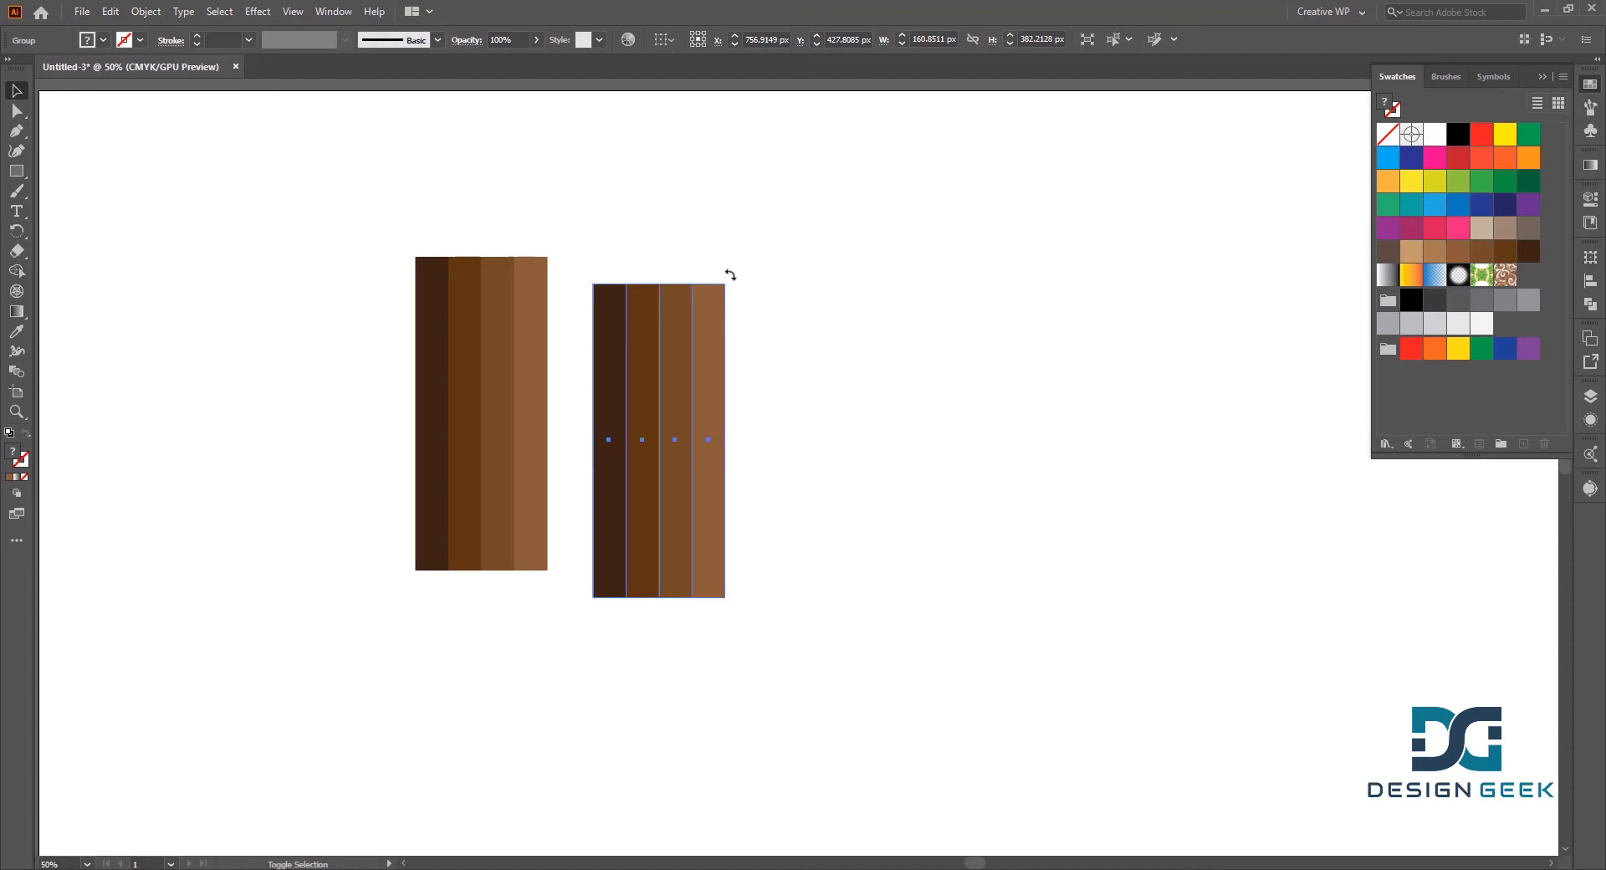
- Rotate the copied strip group 90° clockwise and place it directly beneath the vertical group, aligned with its left edge
{"action": "left_click_drag", "start_coordinate": [740, 278], "coordinate": [841, 485]}
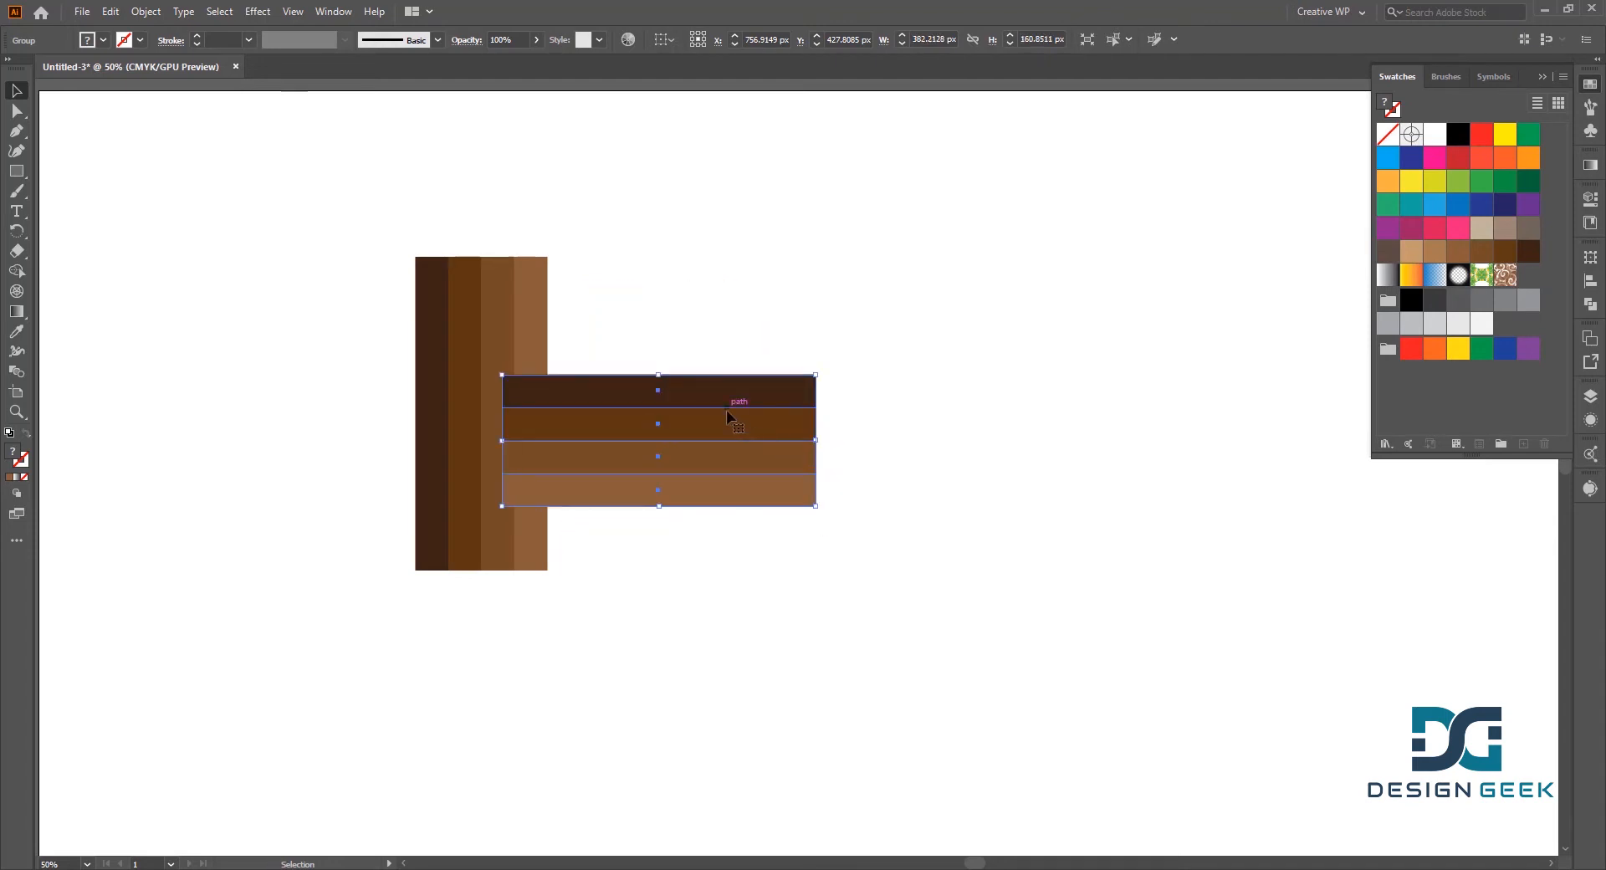
{"action": "left_click_drag", "start_coordinate": [726, 417], "coordinate": [649, 609]}
{"action": "left_click", "coordinate": [821, 419]}
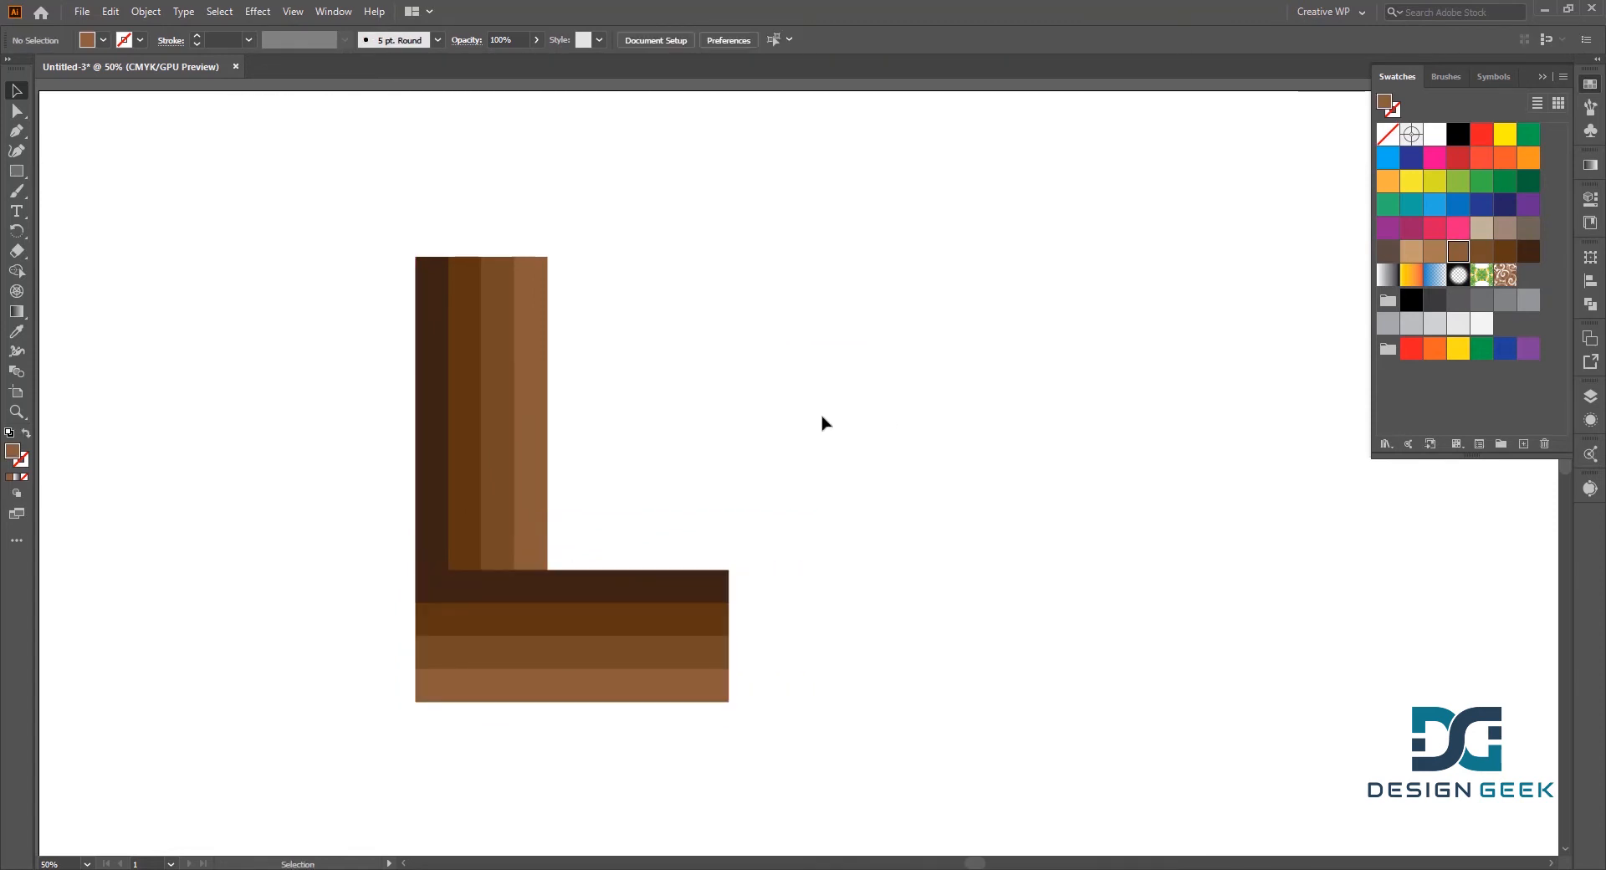
- Duplicate the vertical strip group against the right end of the horizontal group, with their bottom edges aligned
{"action": "left_click", "coordinate": [494, 430]}
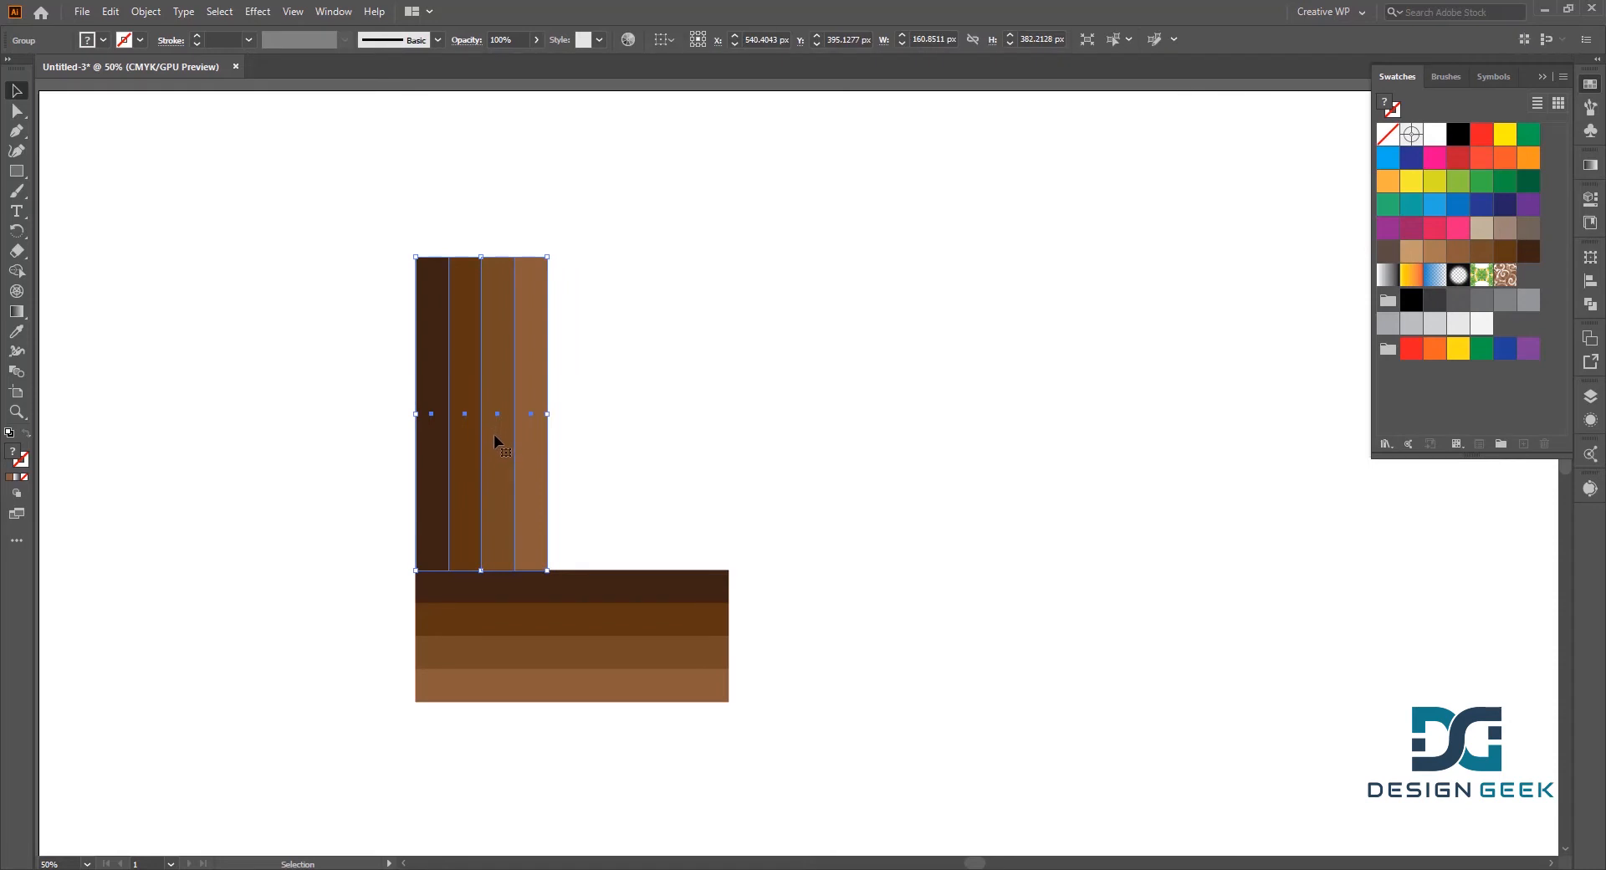
{"action": "left_click_drag", "start_coordinate": [493, 434], "coordinate": [838, 595]}
{"action": "left_click", "coordinate": [939, 588]}
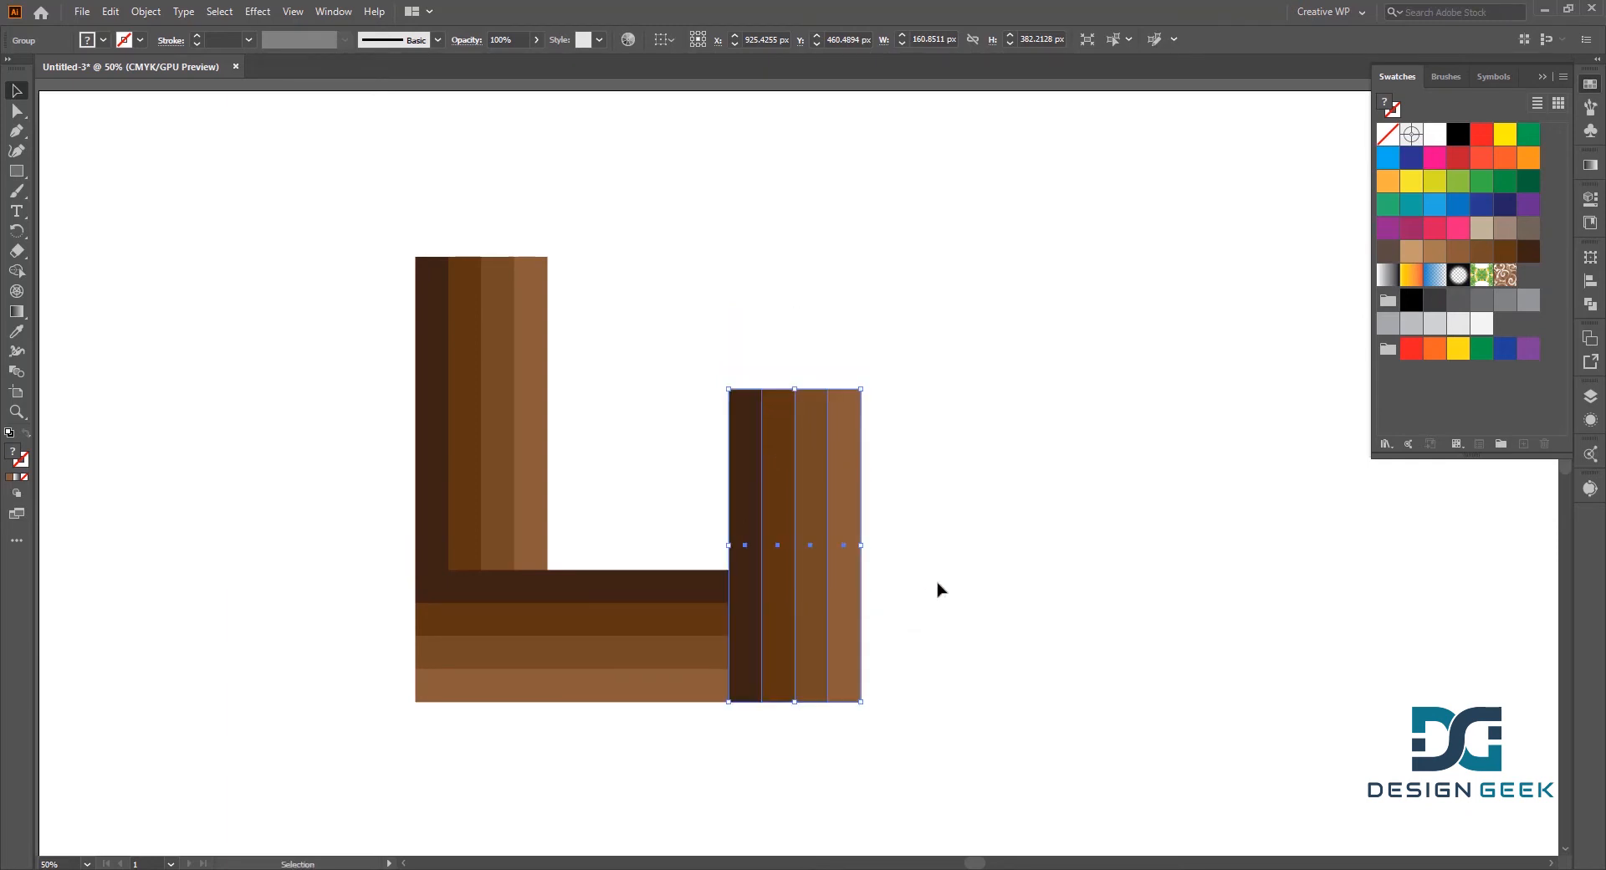
- Duplicate the left vertical strip group, rotate the copy 90° clockwise and fit it along the upper side to close the square frame
{"action": "left_click", "coordinate": [529, 428]}
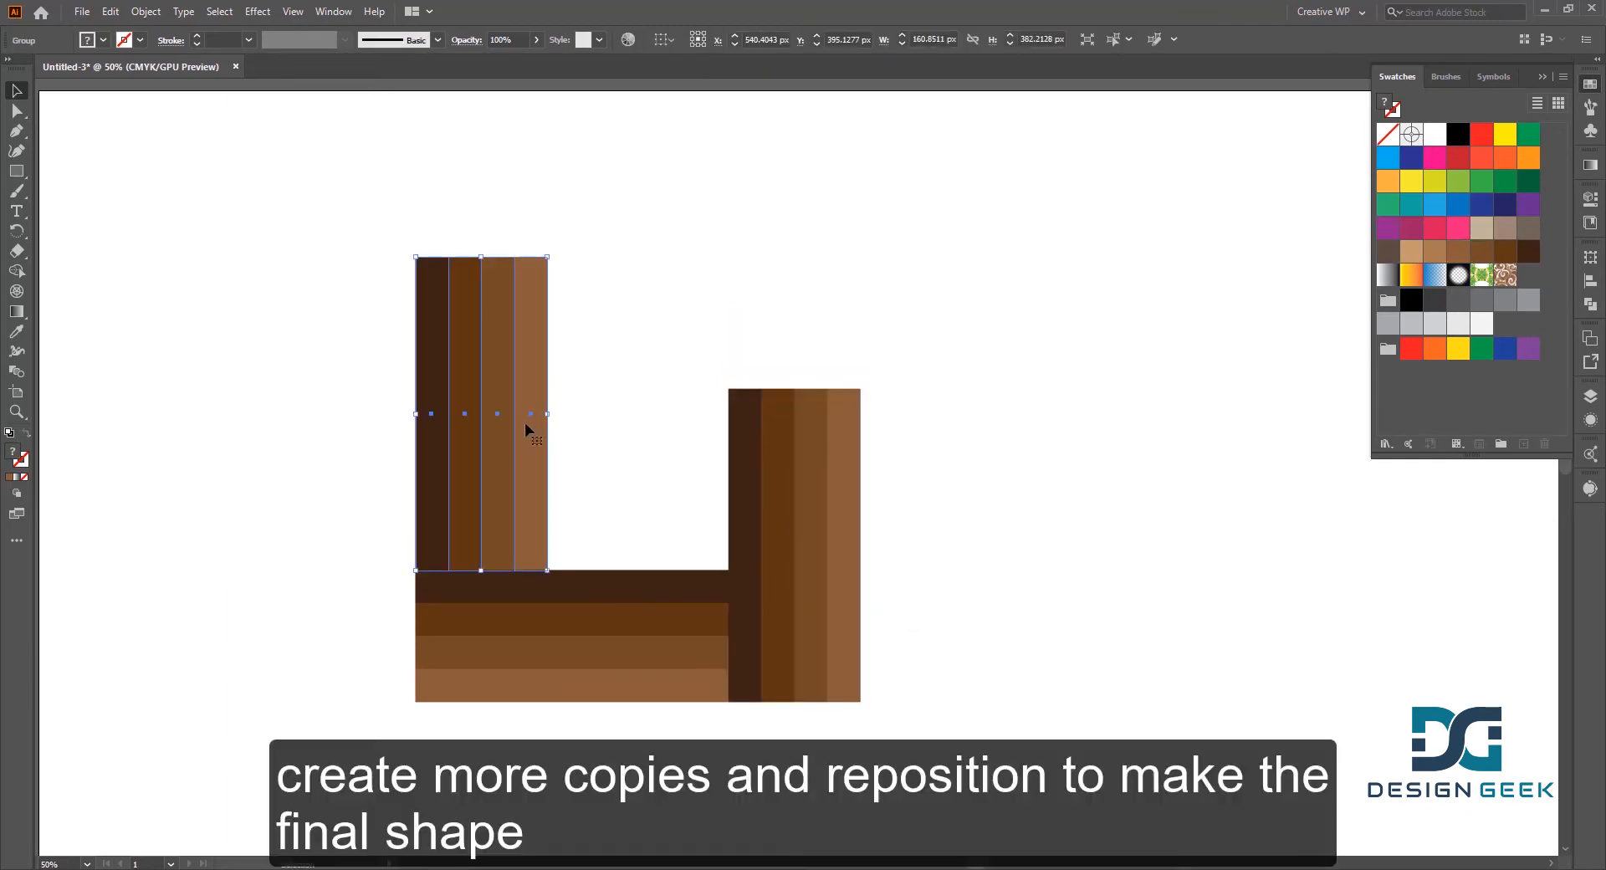
{"action": "left_click_drag", "start_coordinate": [504, 315], "coordinate": [784, 265]}
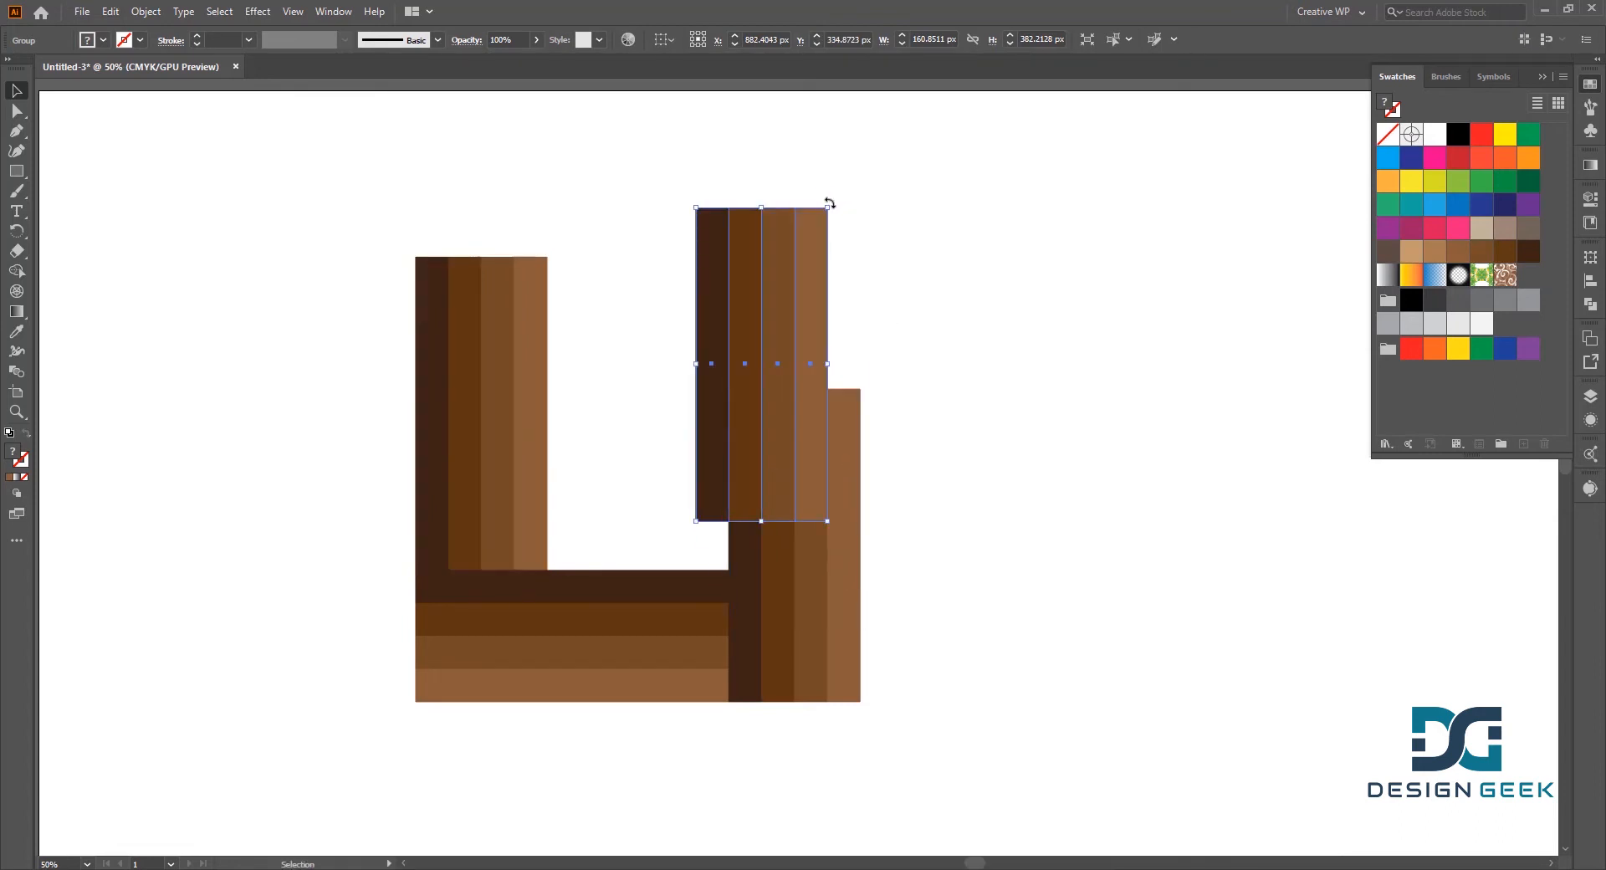
{"action": "left_click_drag", "start_coordinate": [835, 199], "coordinate": [921, 414]}
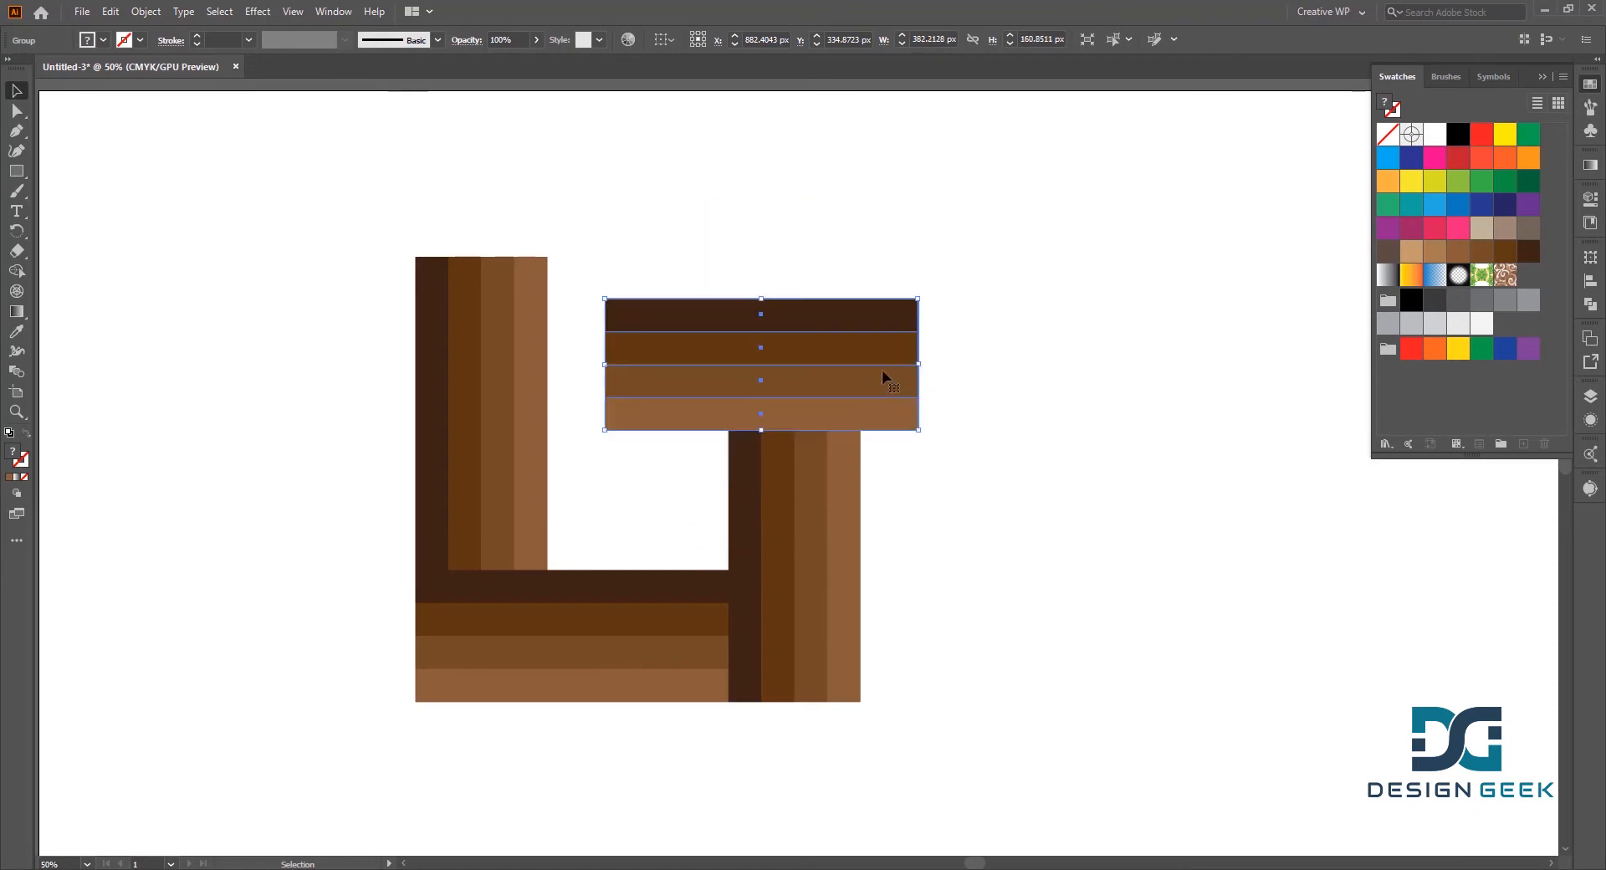
{"action": "left_click_drag", "start_coordinate": [865, 360], "coordinate": [815, 322]}
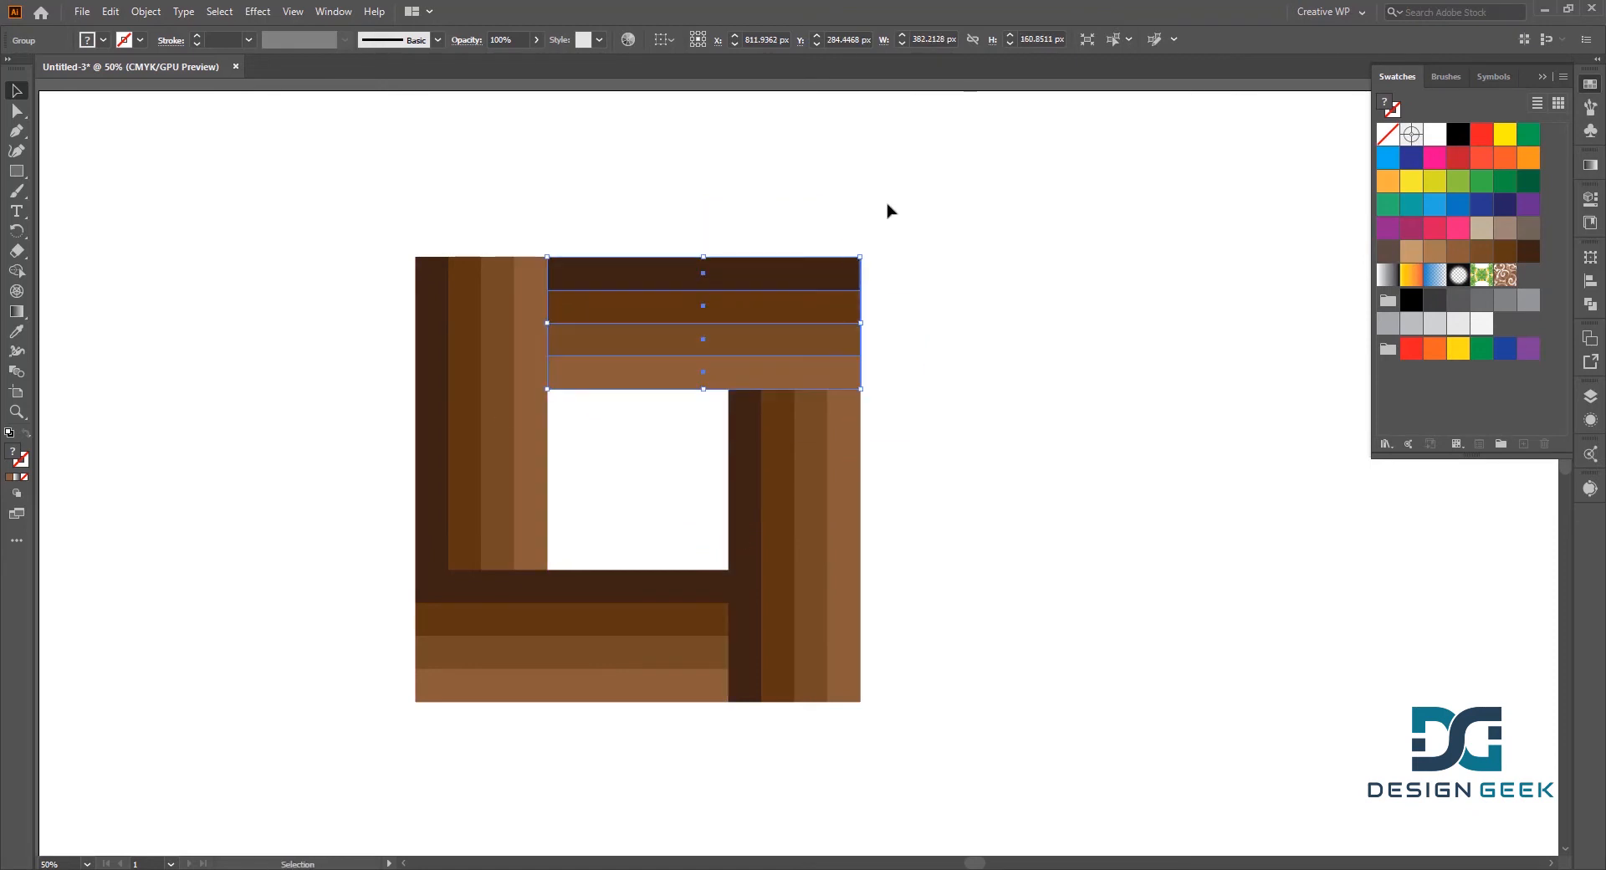
{"action": "left_click", "coordinate": [917, 204]}
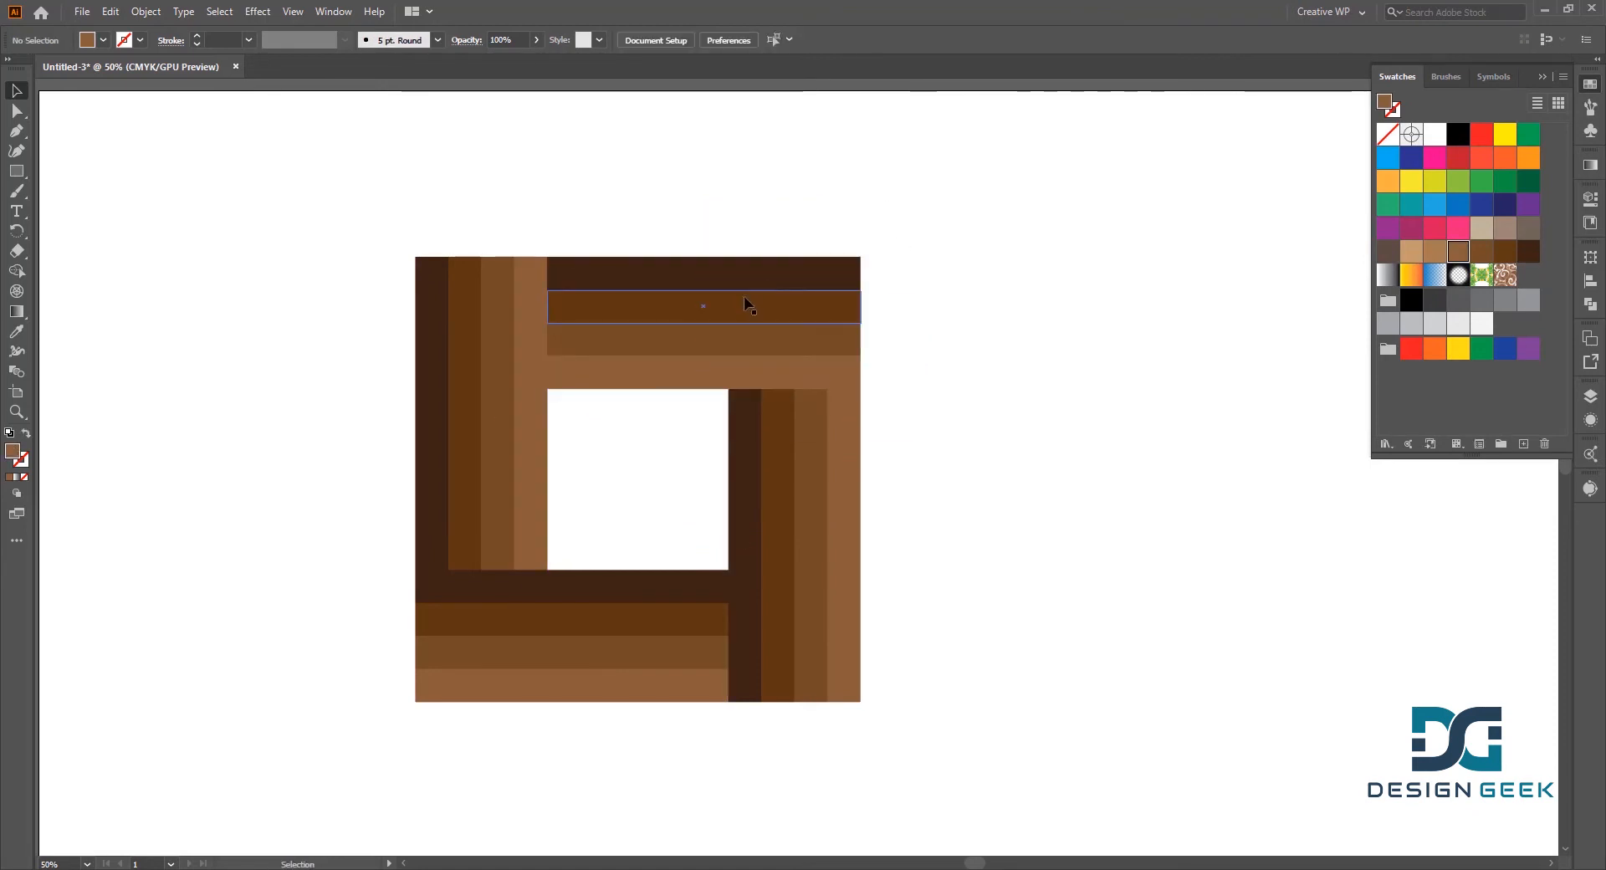
{"action": "left_click", "coordinate": [805, 519]}
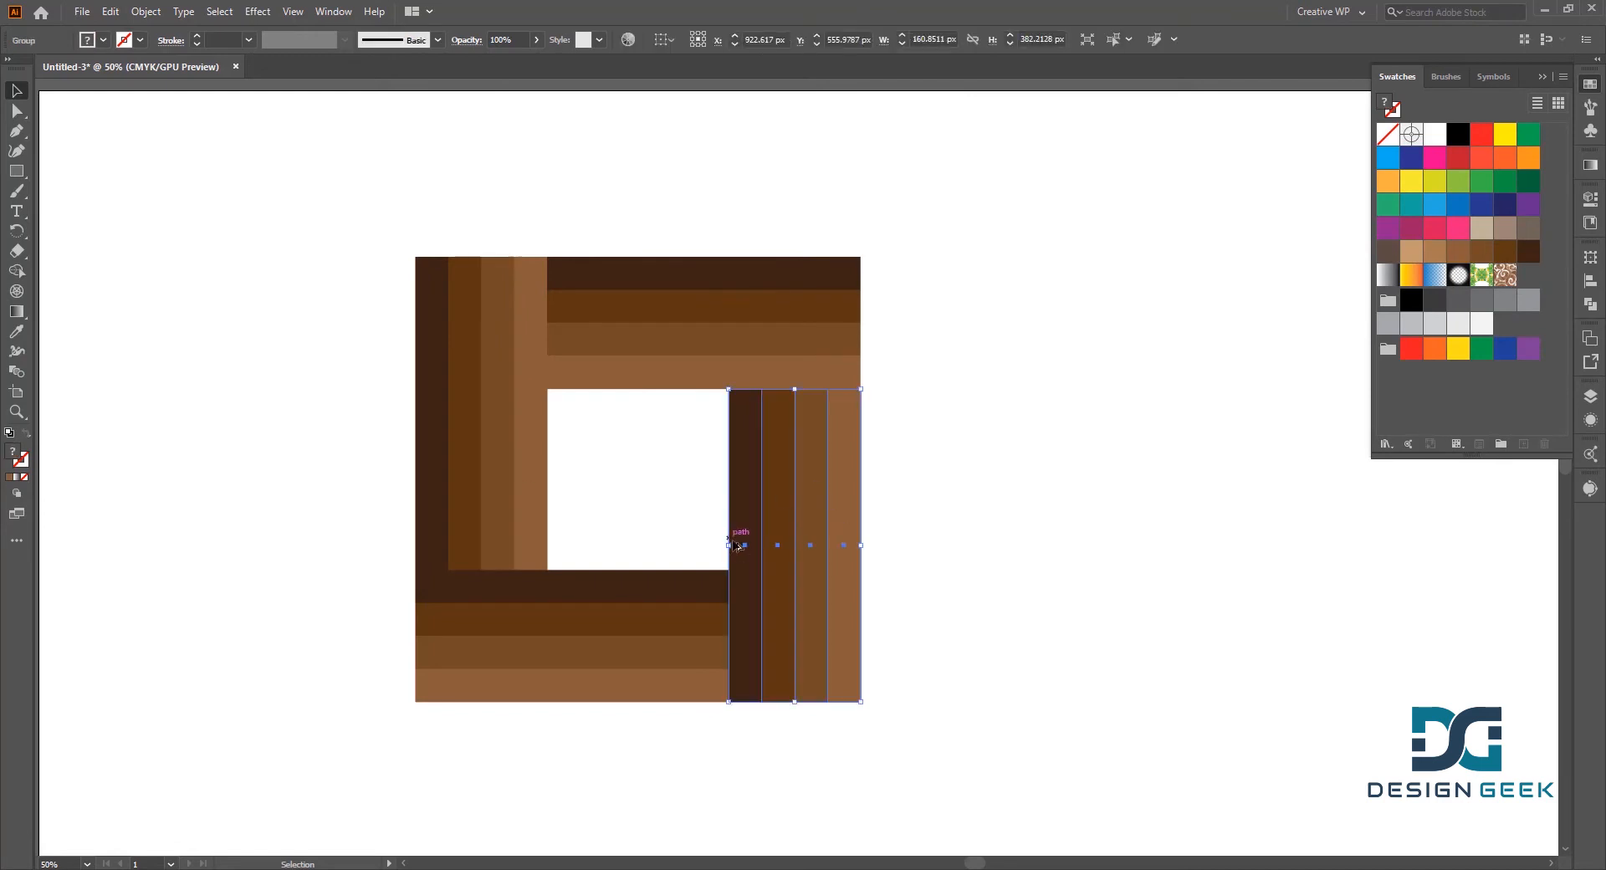
{"action": "left_click_drag", "start_coordinate": [729, 546], "coordinate": [860, 538]}
{"action": "left_click", "coordinate": [889, 531]}
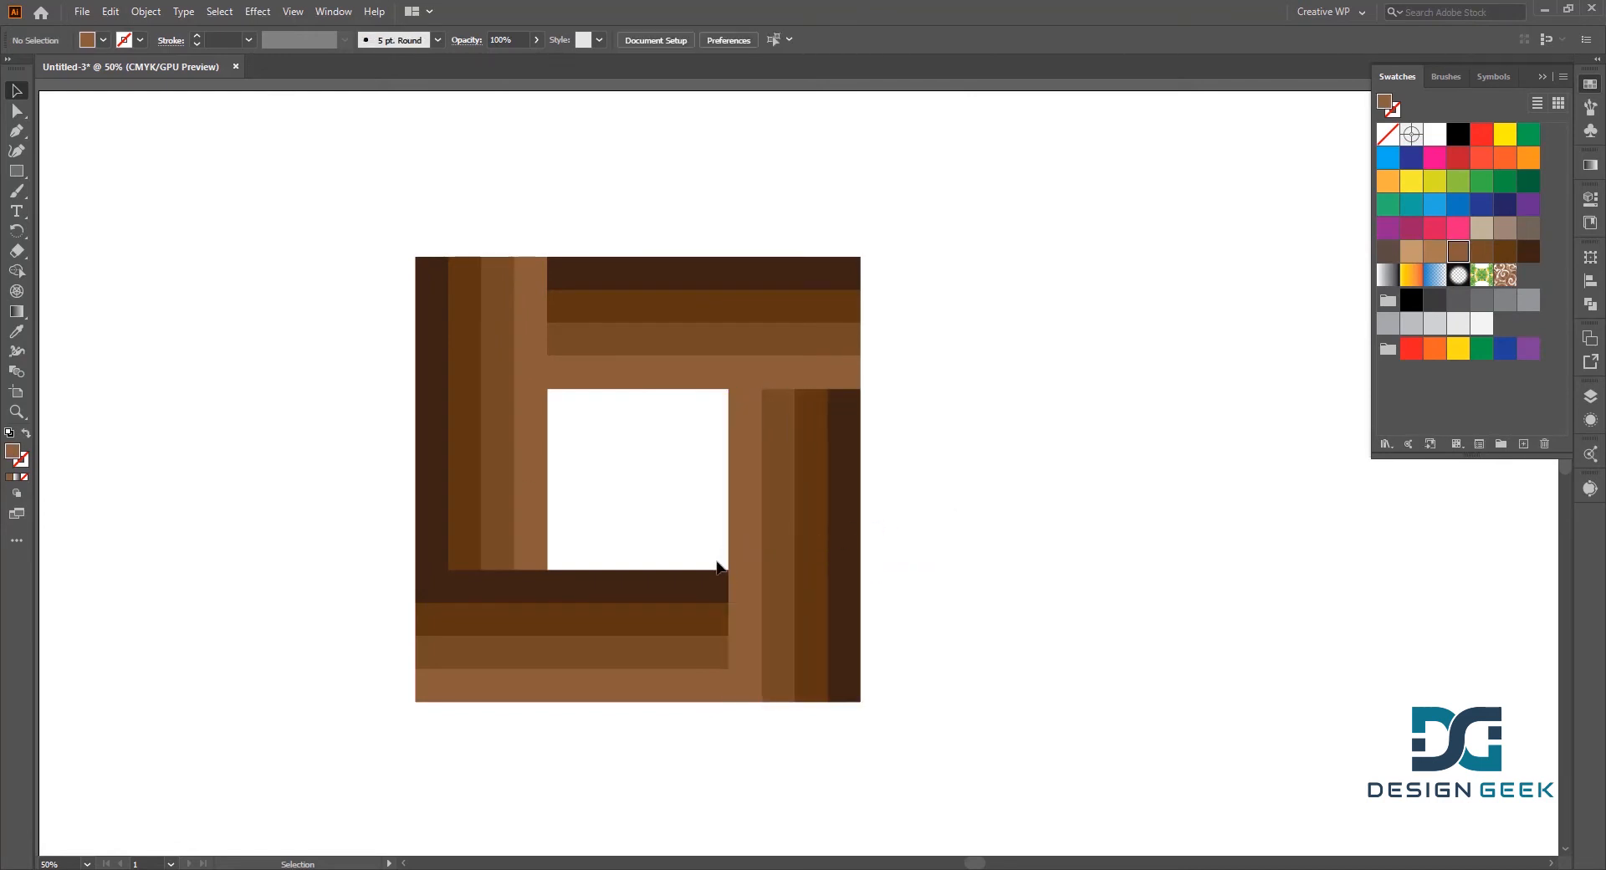
{"action": "key", "text": "ctrl+z"}
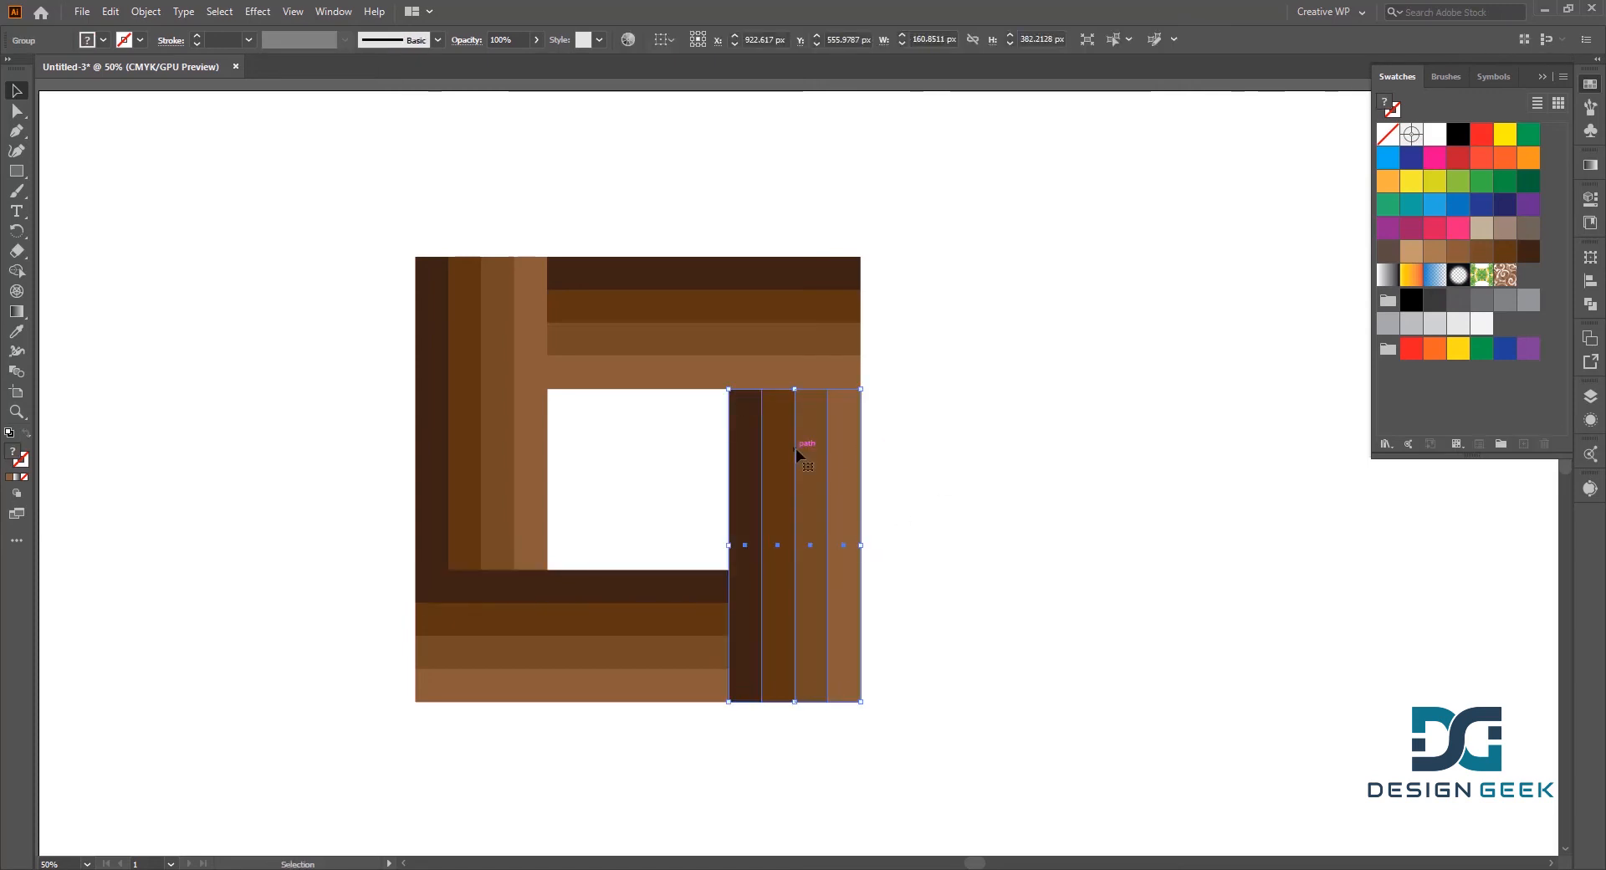
- Reflect the right vertical strip group across the vertical axis so its darkest strip lies on the outer side
{"action": "right_click", "coordinate": [796, 452]}
{"action": "mouse_move", "coordinate": [870, 640]}
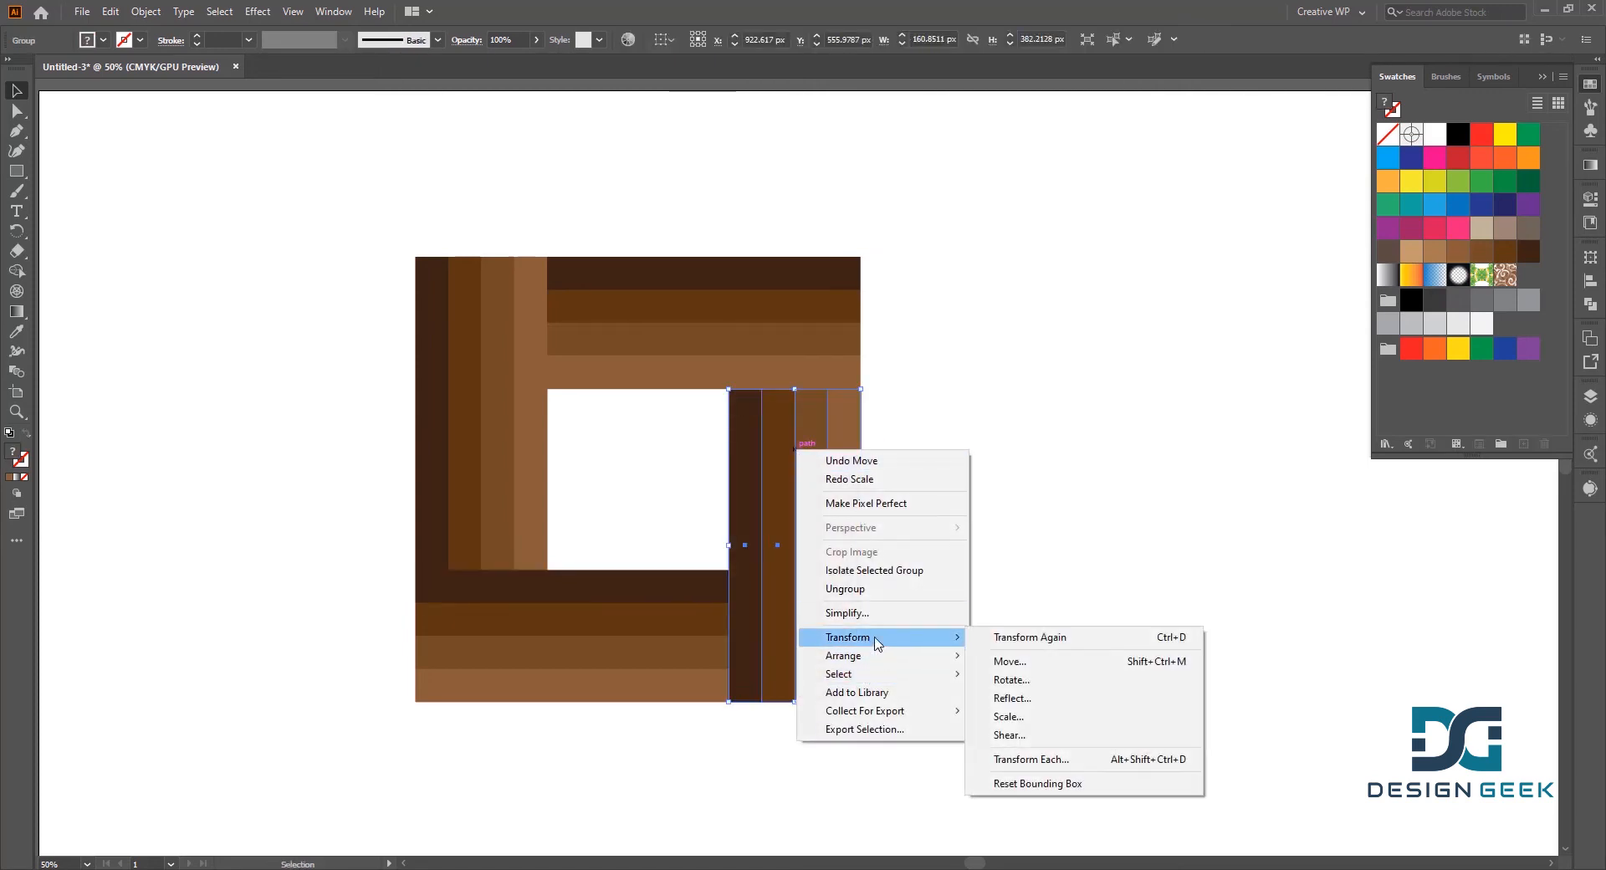
{"action": "left_click", "coordinate": [1016, 698]}
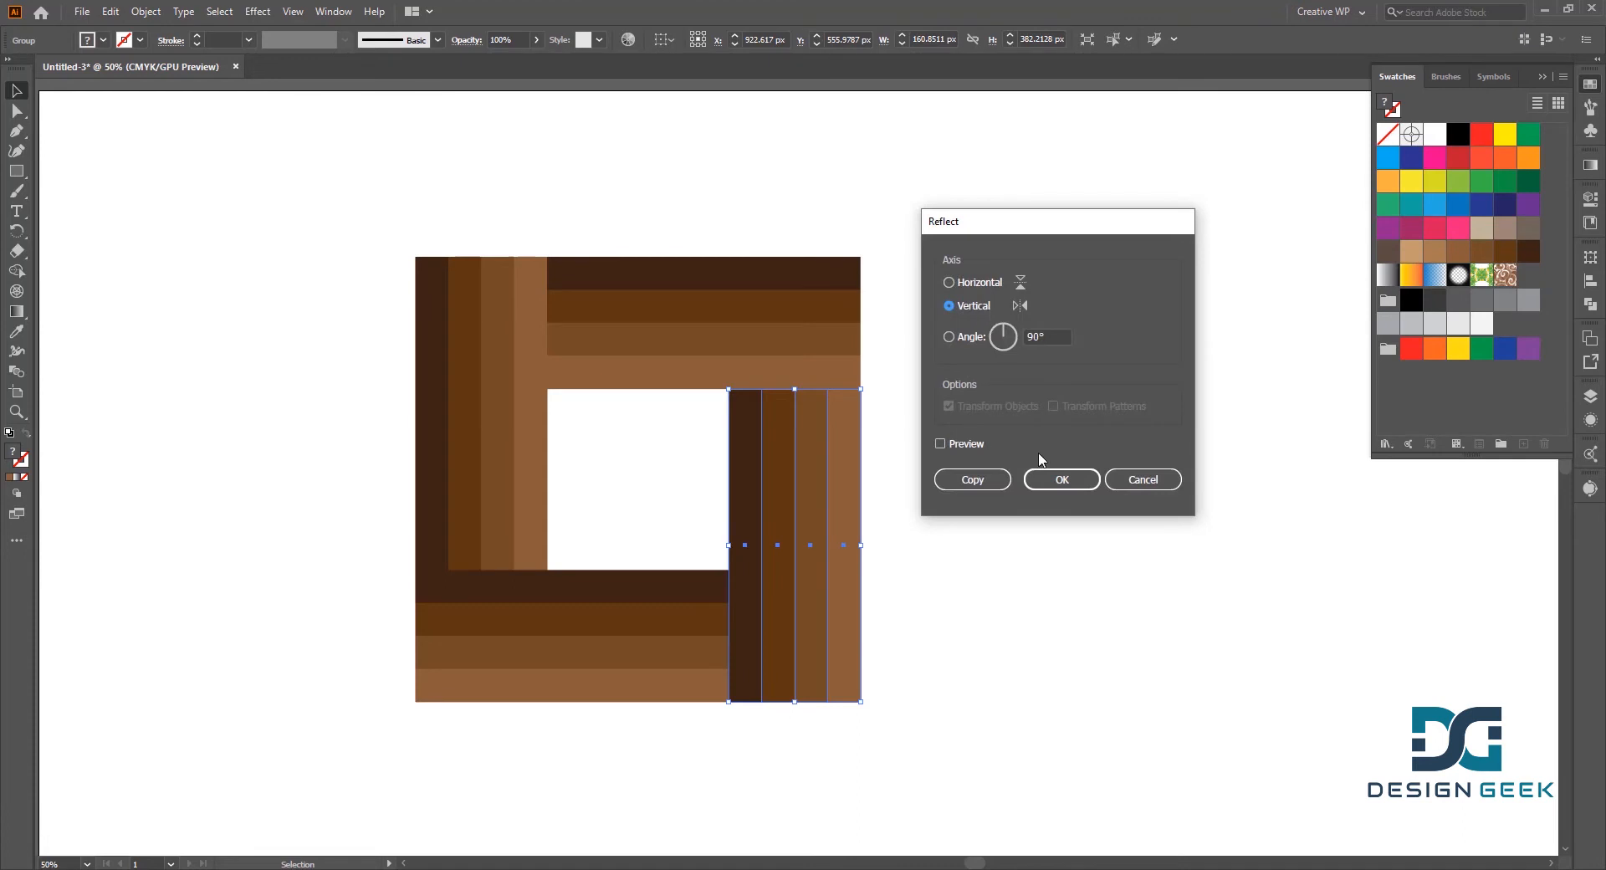
{"action": "left_click", "coordinate": [1058, 479]}
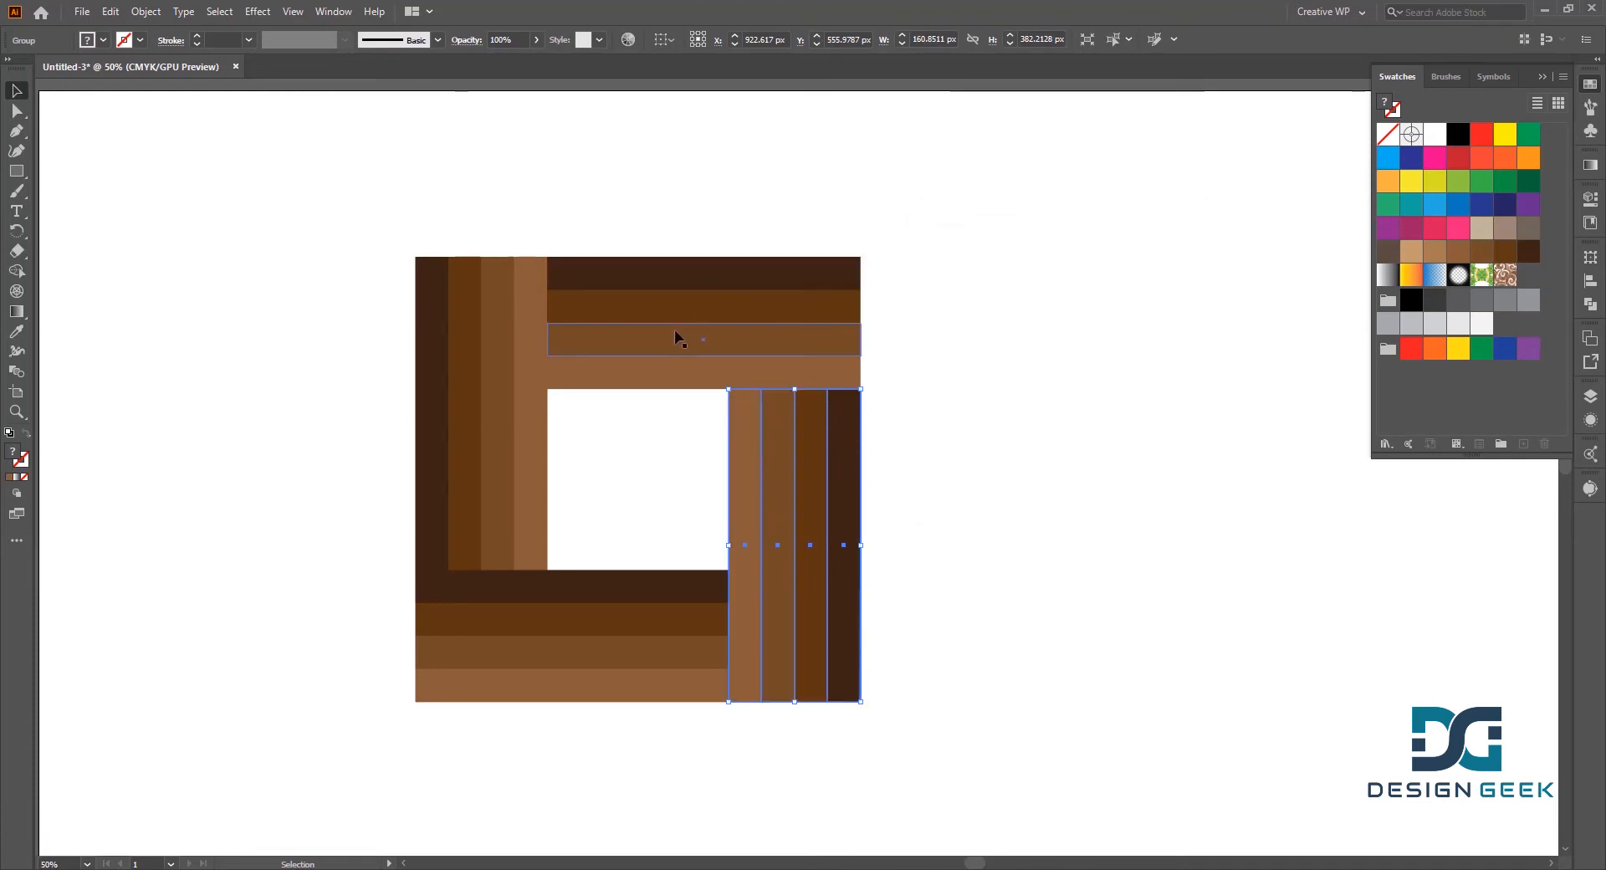
- Reflect the lower horizontal strip group across the horizontal axis so its darkest strip lies on the outer edge
{"action": "left_click", "coordinate": [649, 614]}
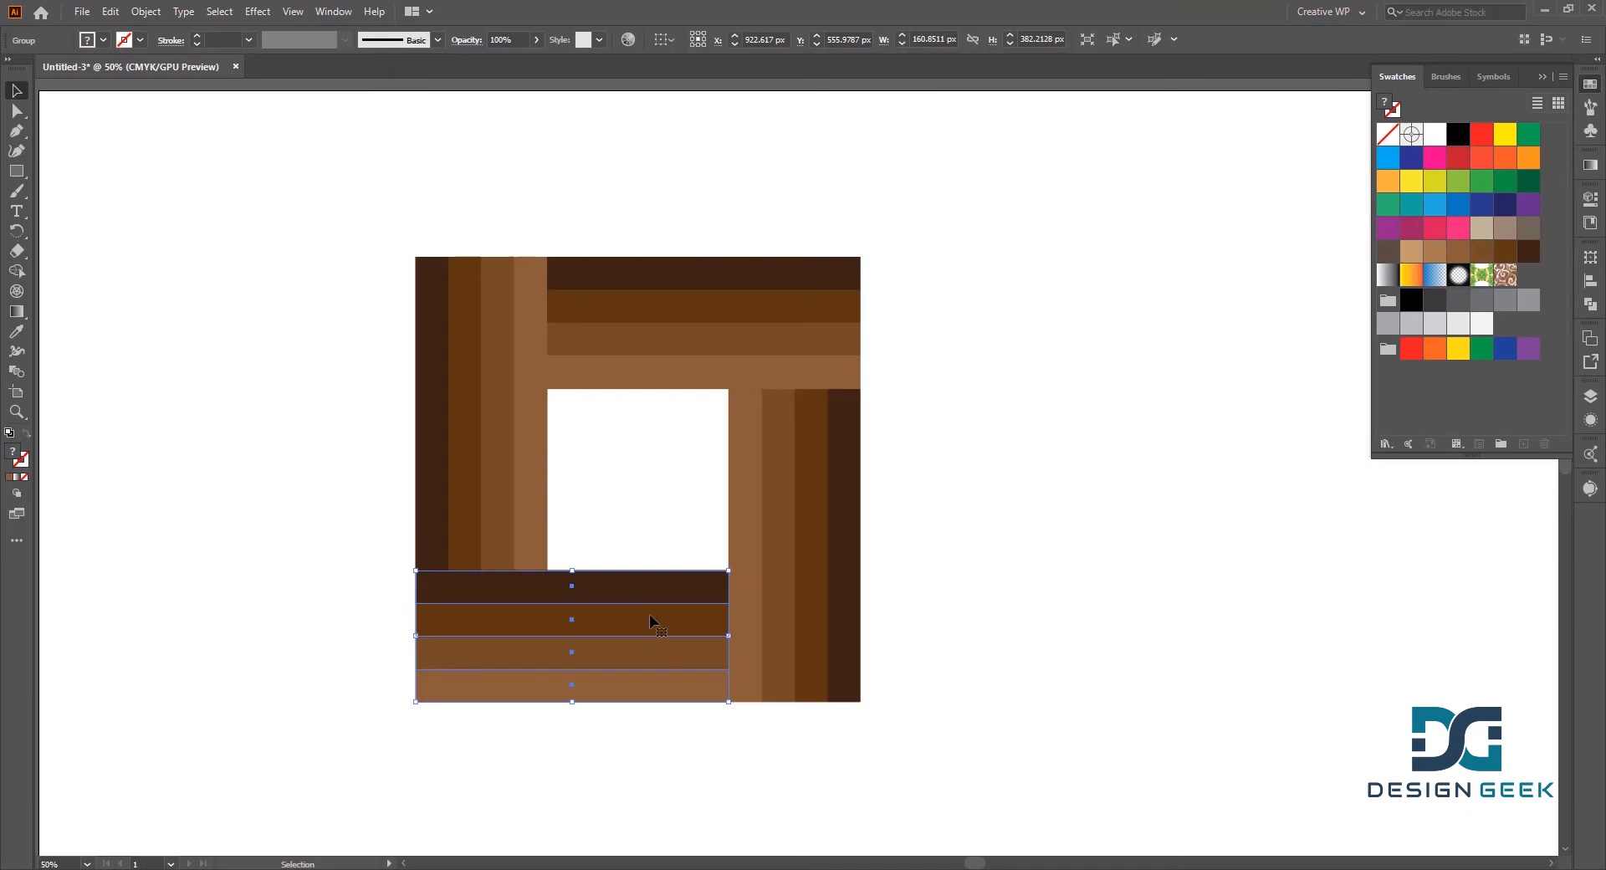
{"action": "right_click", "coordinate": [596, 588]}
{"action": "mouse_move", "coordinate": [673, 481]}
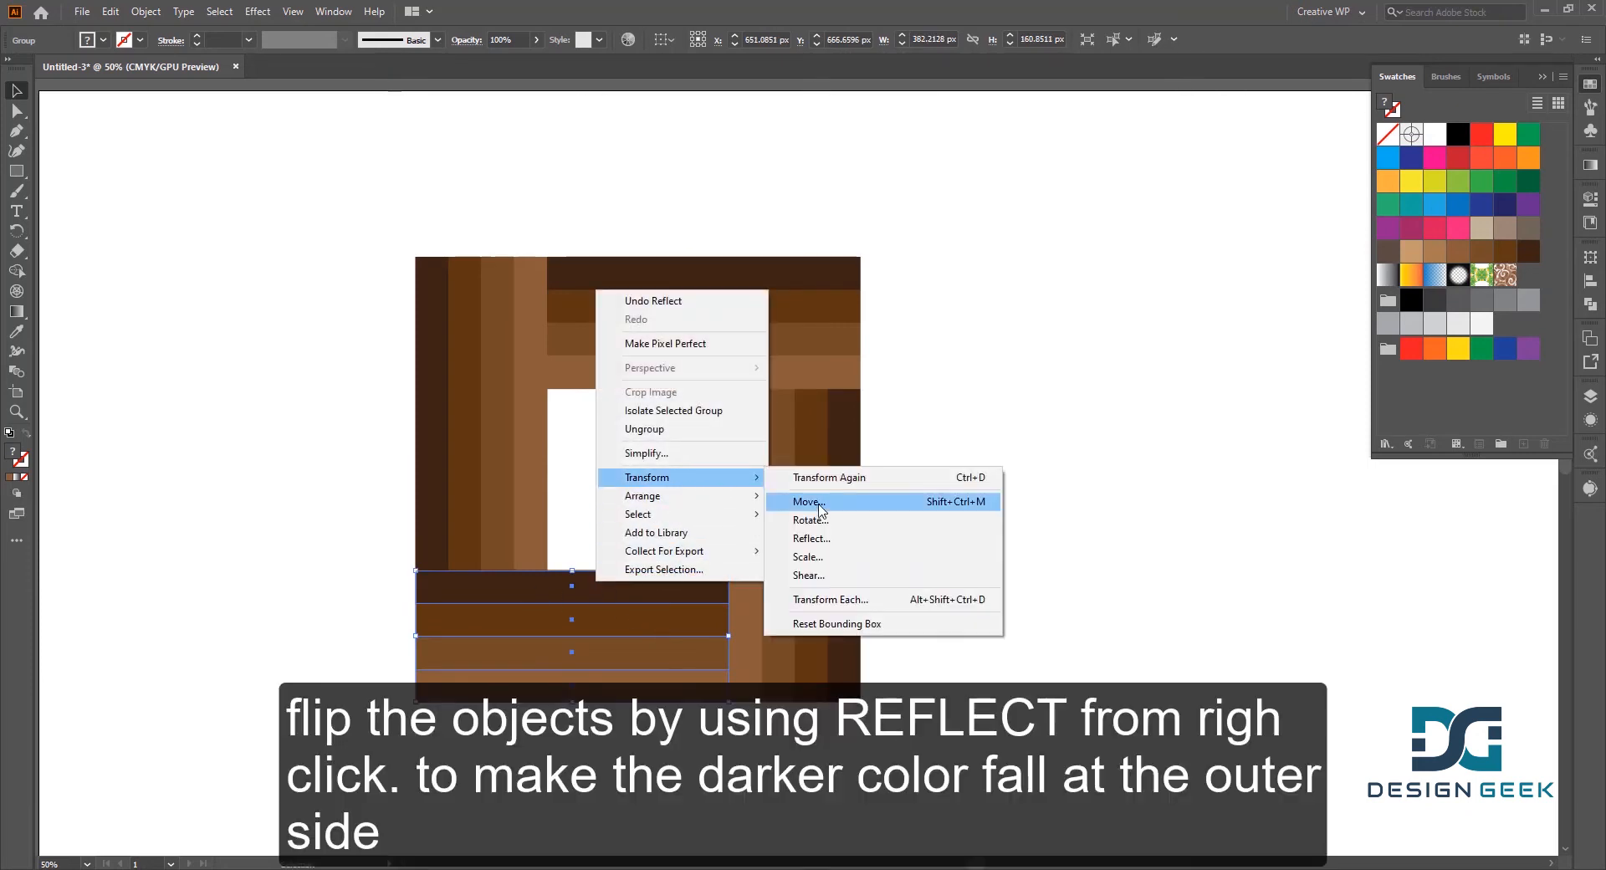
{"action": "left_click", "coordinate": [809, 538]}
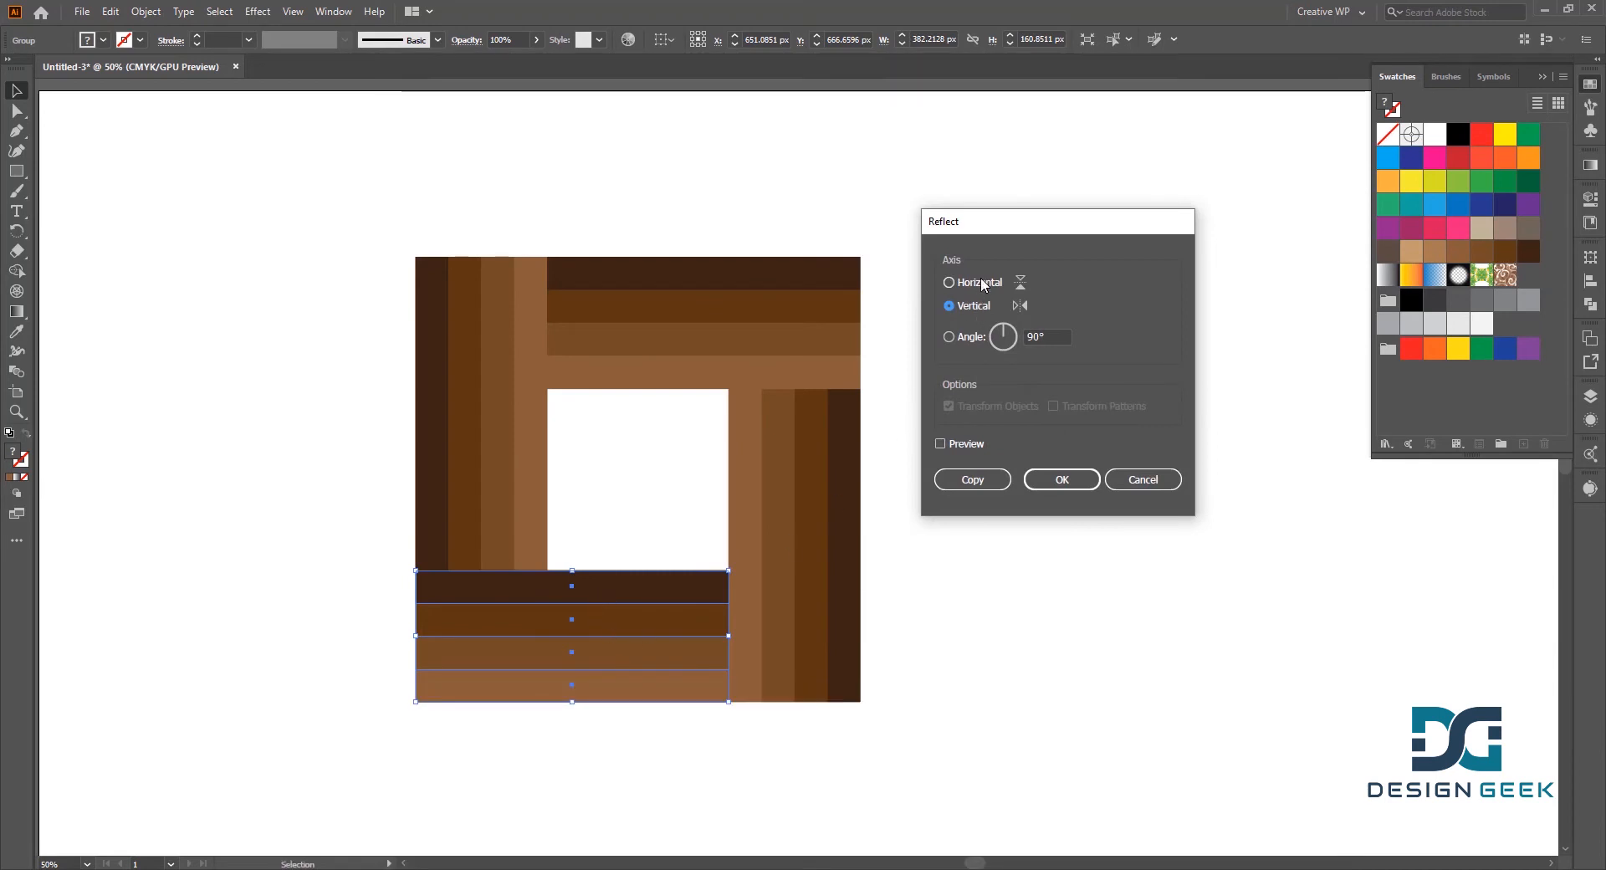
{"action": "left_click", "coordinate": [980, 281]}
{"action": "left_click", "coordinate": [1061, 479]}
{"action": "left_click", "coordinate": [903, 558]}
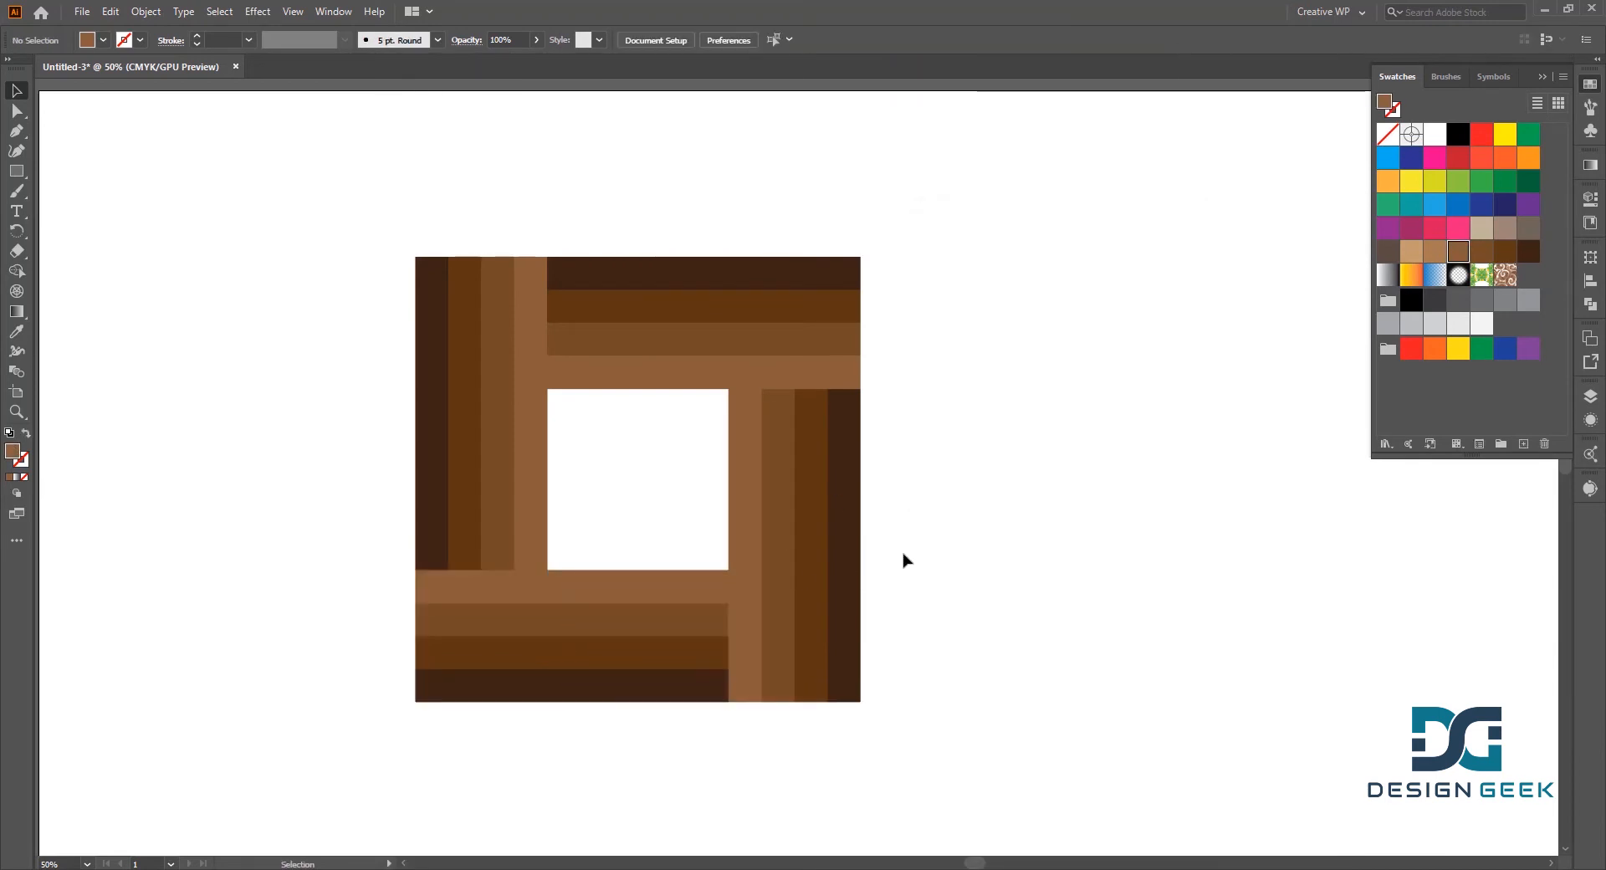
- Select all four strip groups of the frame and move them together slightly left and up on the artboard
{"action": "scroll", "coordinate": [982, 439], "scroll_direction": "down", "scroll_amount": 1}
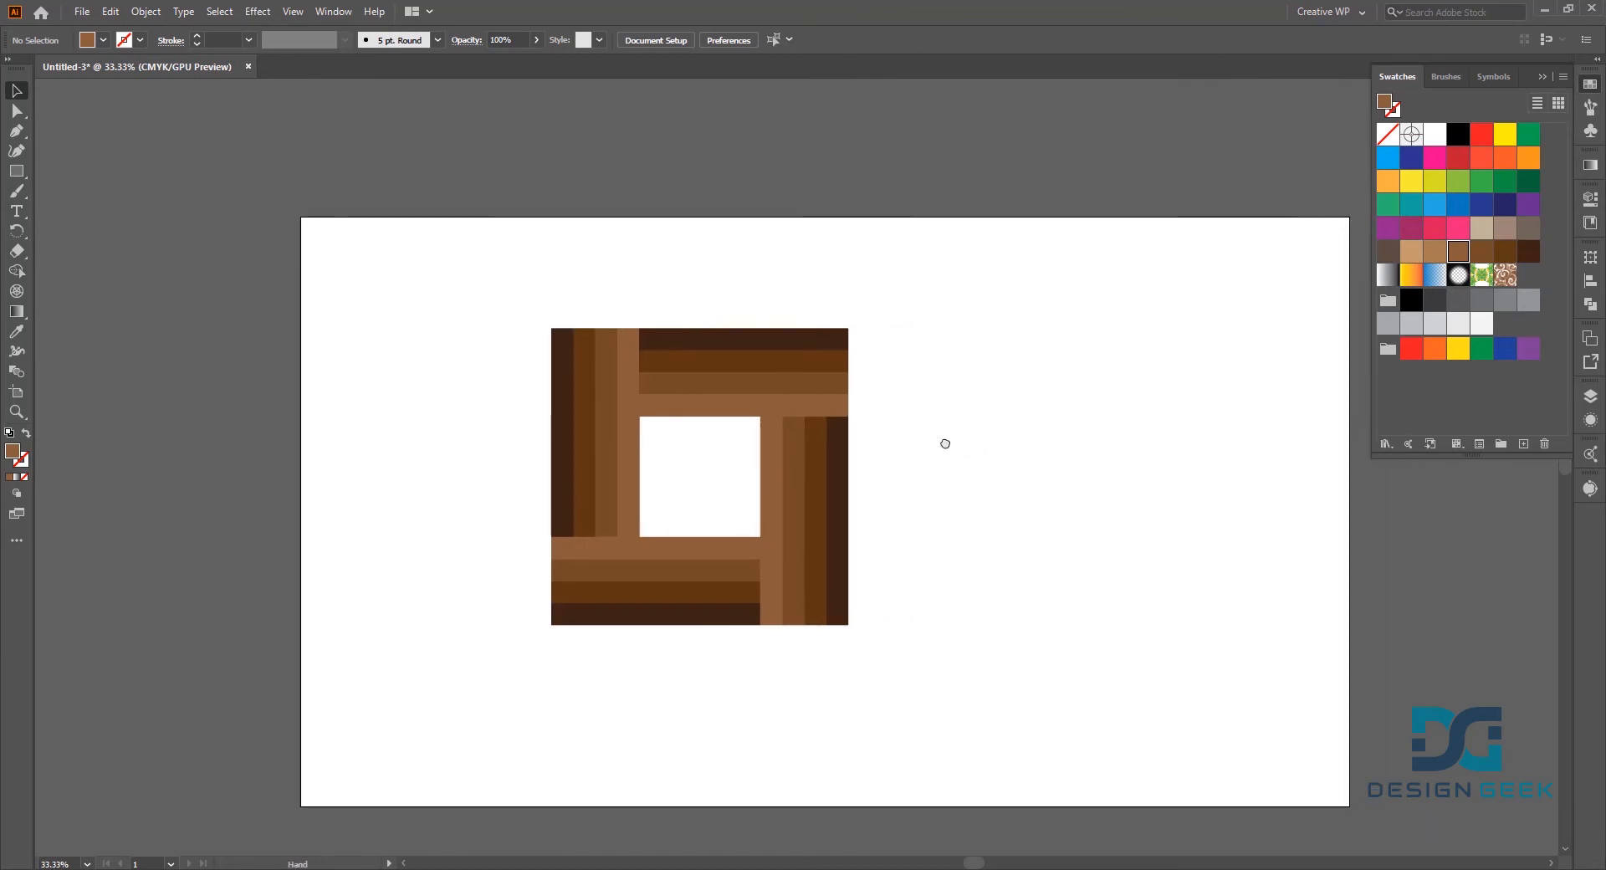
{"action": "left_click_drag", "start_coordinate": [964, 297], "coordinate": [529, 673]}
{"action": "left_click_drag", "start_coordinate": [636, 435], "coordinate": [582, 413]}
{"action": "left_click", "coordinate": [835, 387]}
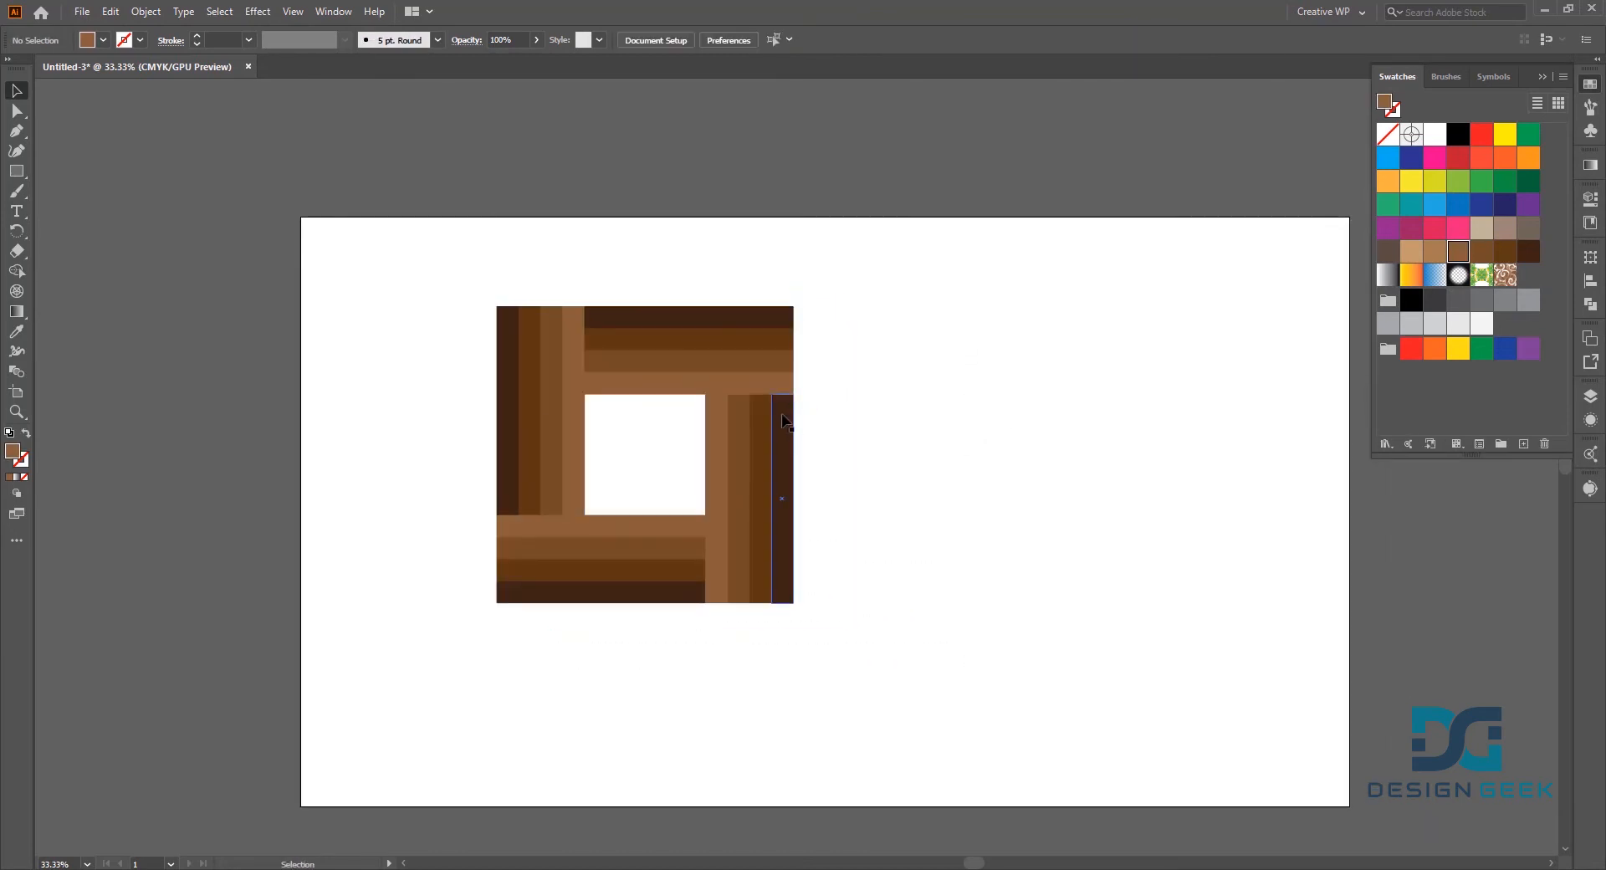
- Draw a rectangle about 161 × 102 px over the upper end of the right strip group and fill it with the White, Black gradient
{"action": "left_click_drag", "start_coordinate": [828, 425], "coordinate": [760, 411]}
{"action": "scroll", "coordinate": [760, 411], "scroll_direction": "up", "scroll_amount": 1}
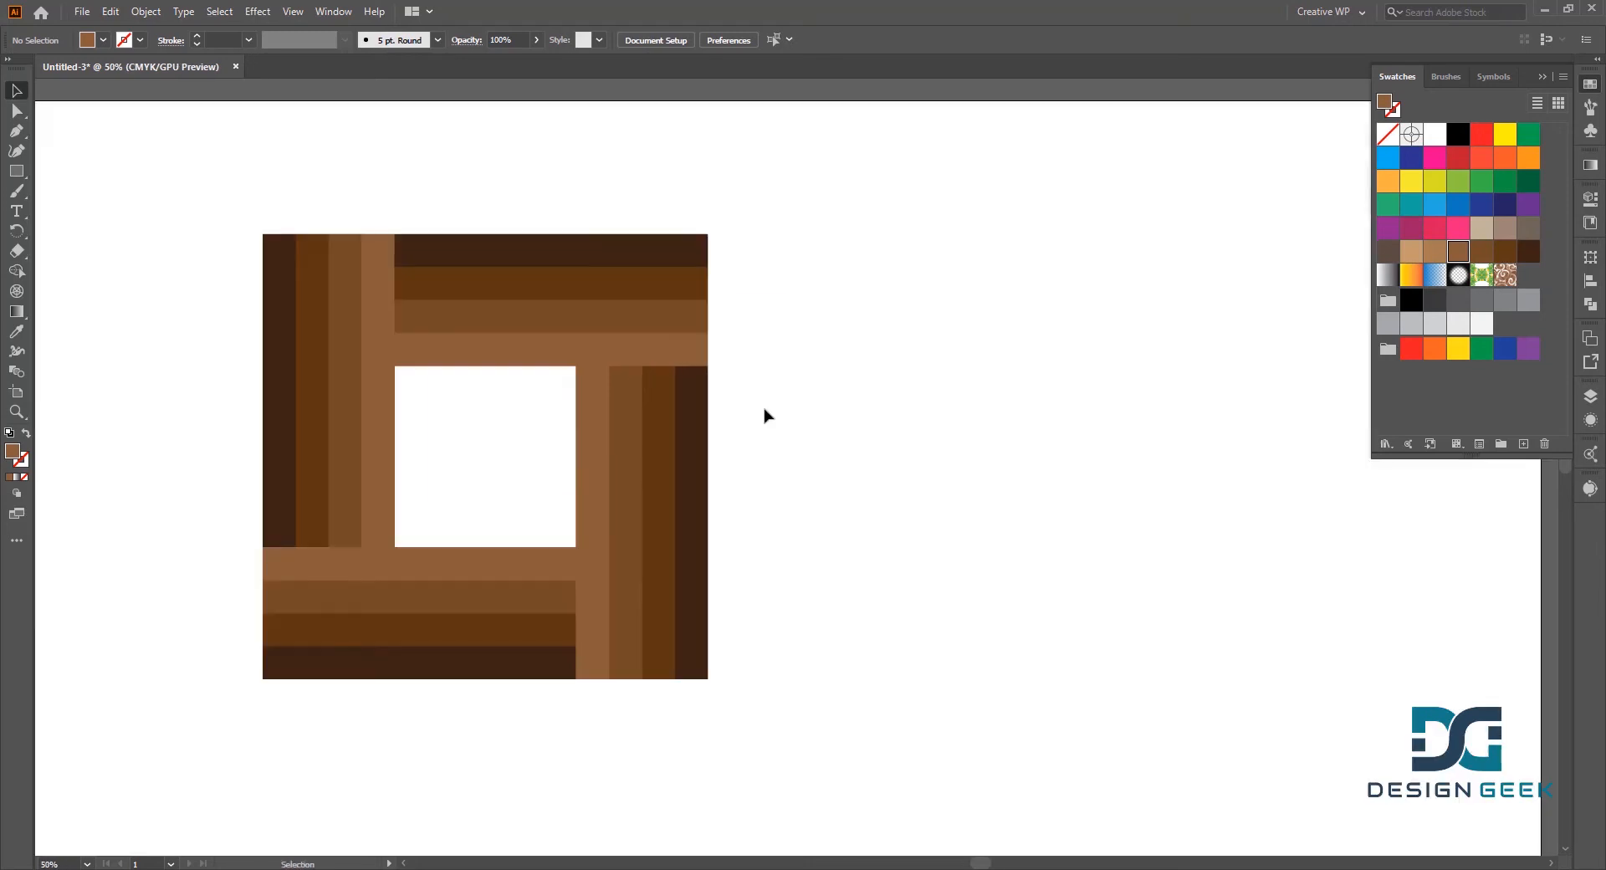
{"action": "scroll", "coordinate": [654, 378], "scroll_direction": "up", "scroll_amount": 2}
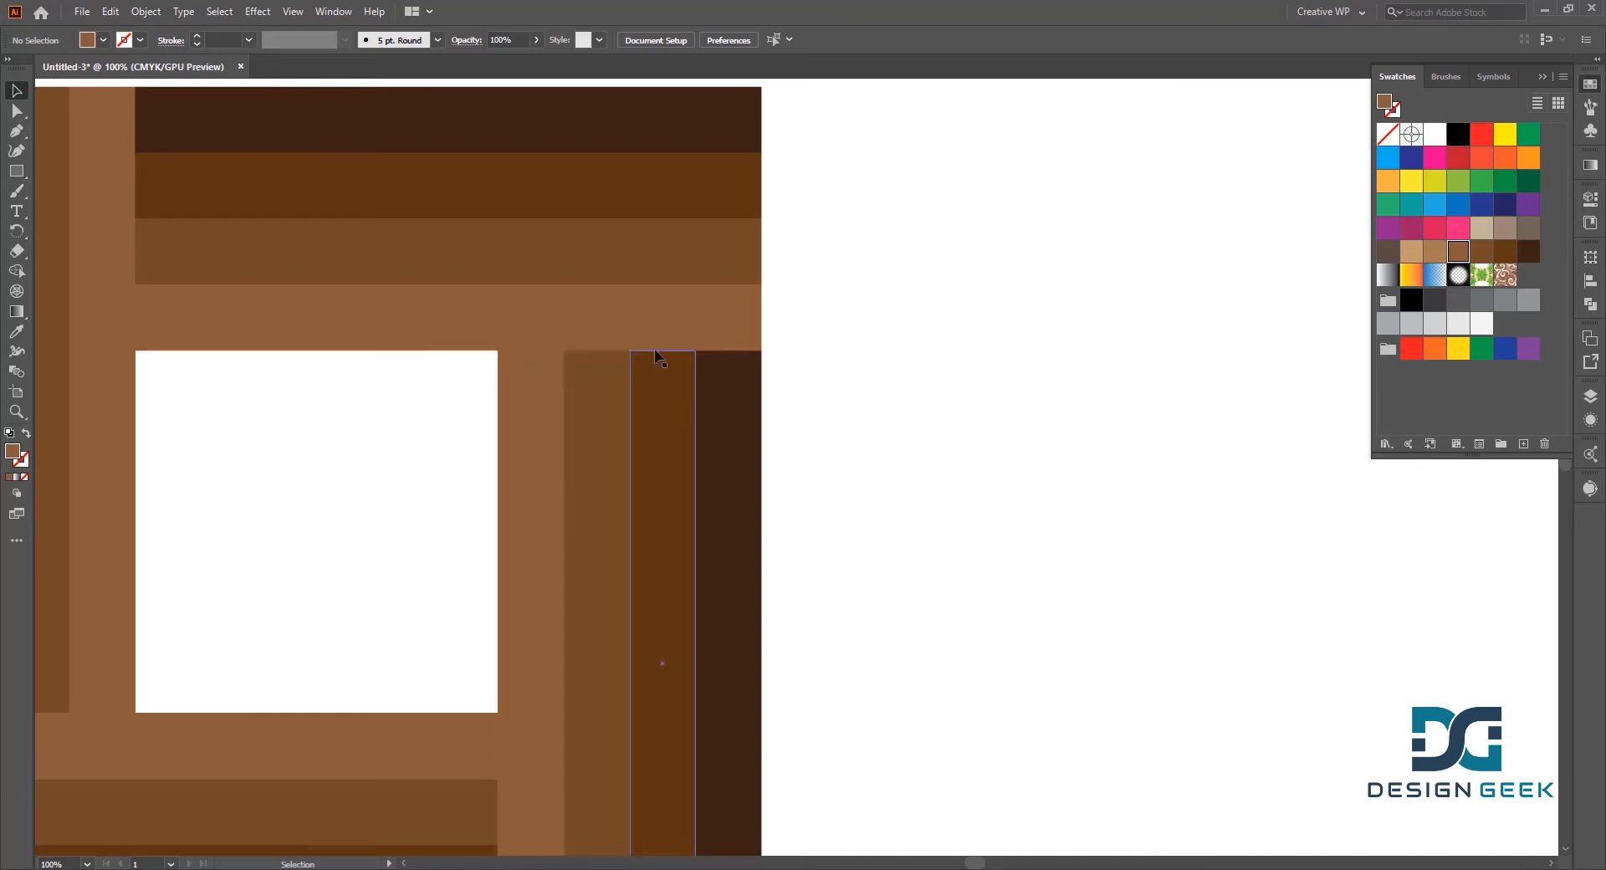
{"action": "left_click", "coordinate": [23, 177]}
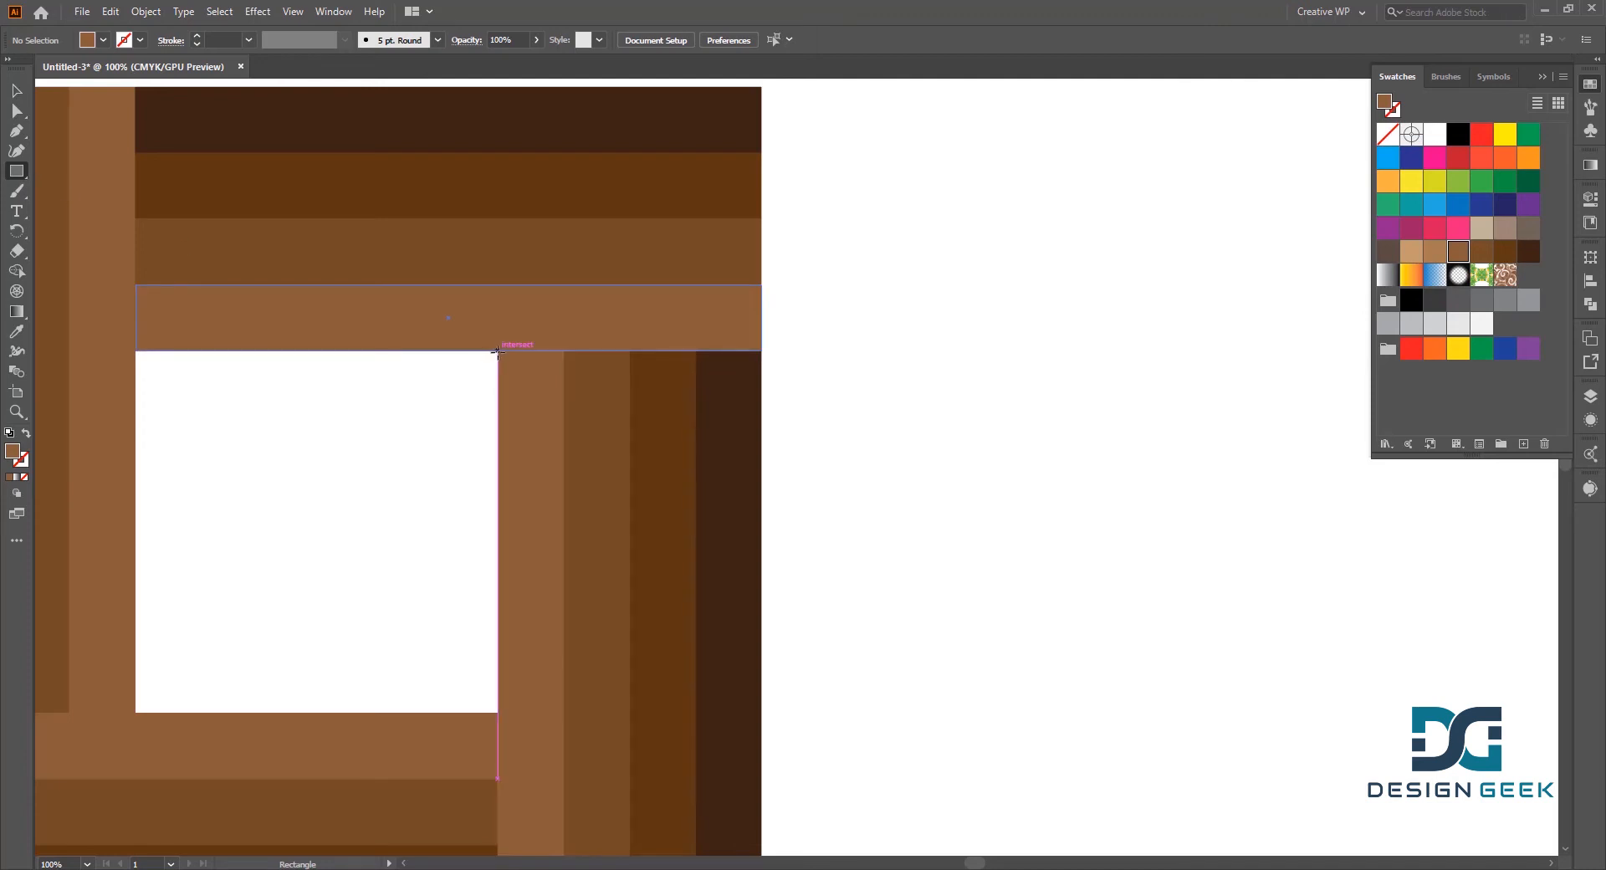
{"action": "mouse_move", "coordinate": [497, 351]}
{"action": "left_mouse_down"}
{"action": "mouse_move", "coordinate": [761, 518]}
{"action": "mouse_move", "coordinate": [940, 487]}
{"action": "left_mouse_up"}
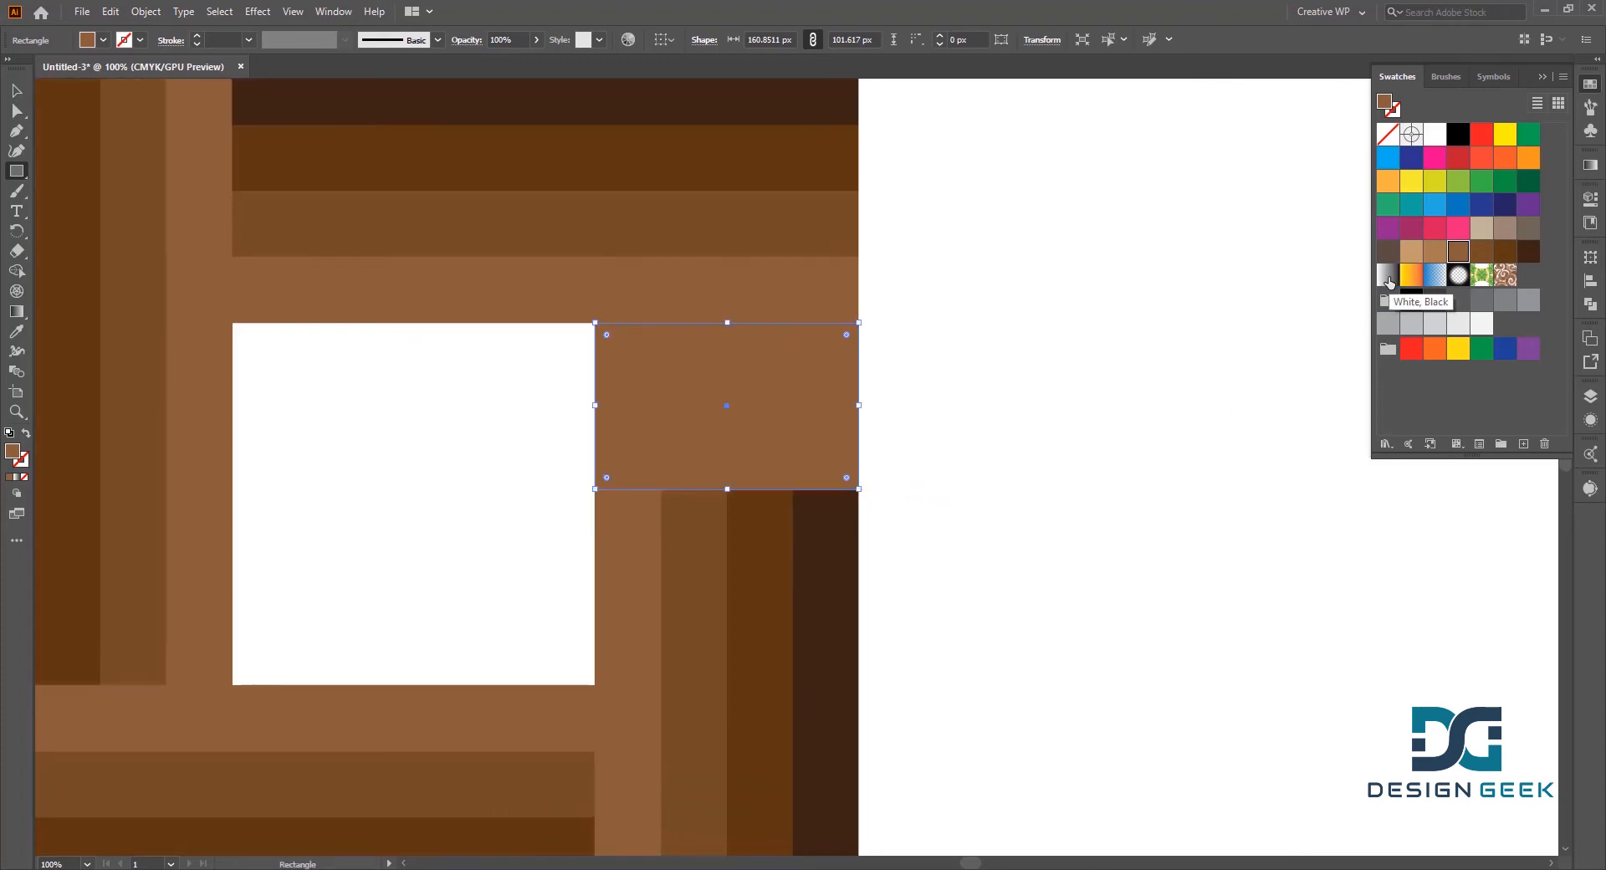
{"action": "left_click", "coordinate": [1387, 276]}
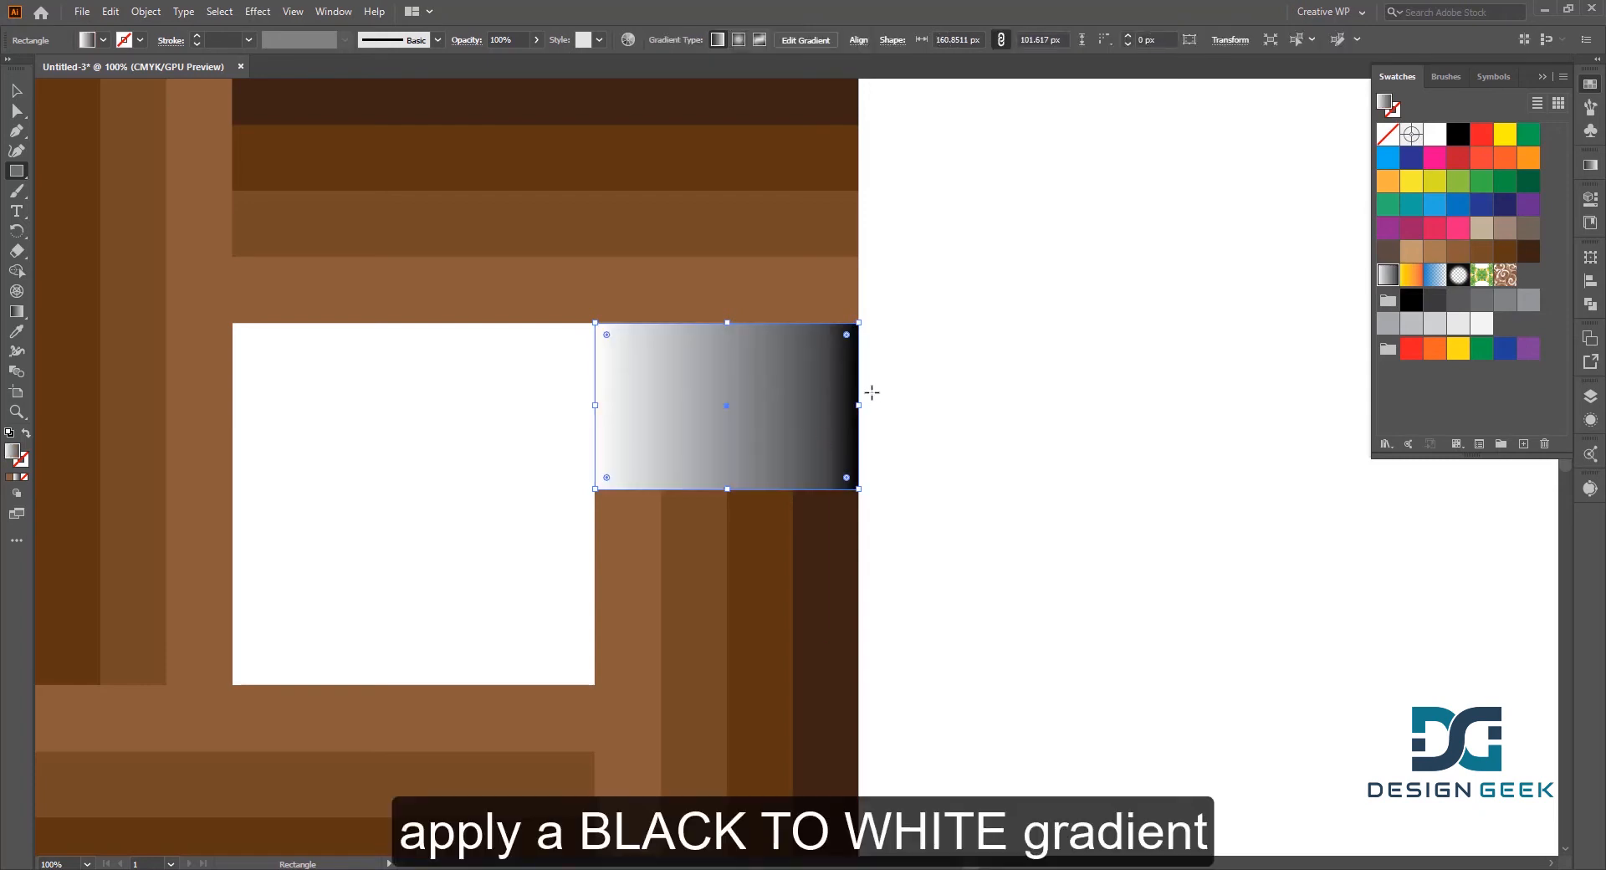
- Redirect the rectangle's gradient vertically, from white at its lower edge to dark at its upper edge, with the black end beyond the shape
{"action": "left_click_drag", "start_coordinate": [726, 405], "coordinate": [638, 405]}
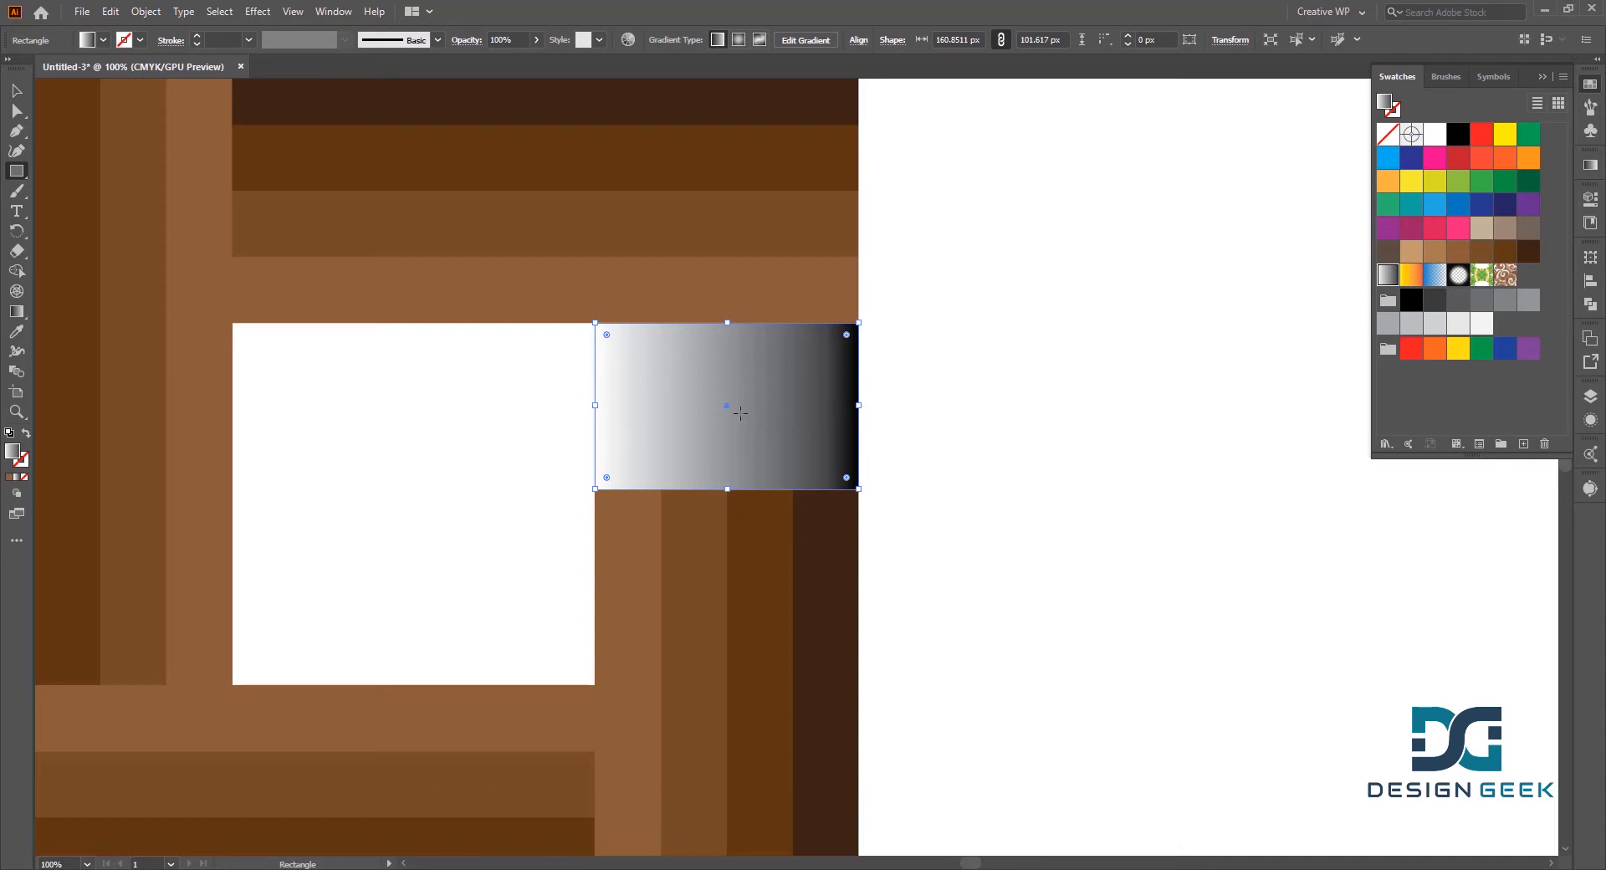
{"action": "left_click", "coordinate": [18, 313]}
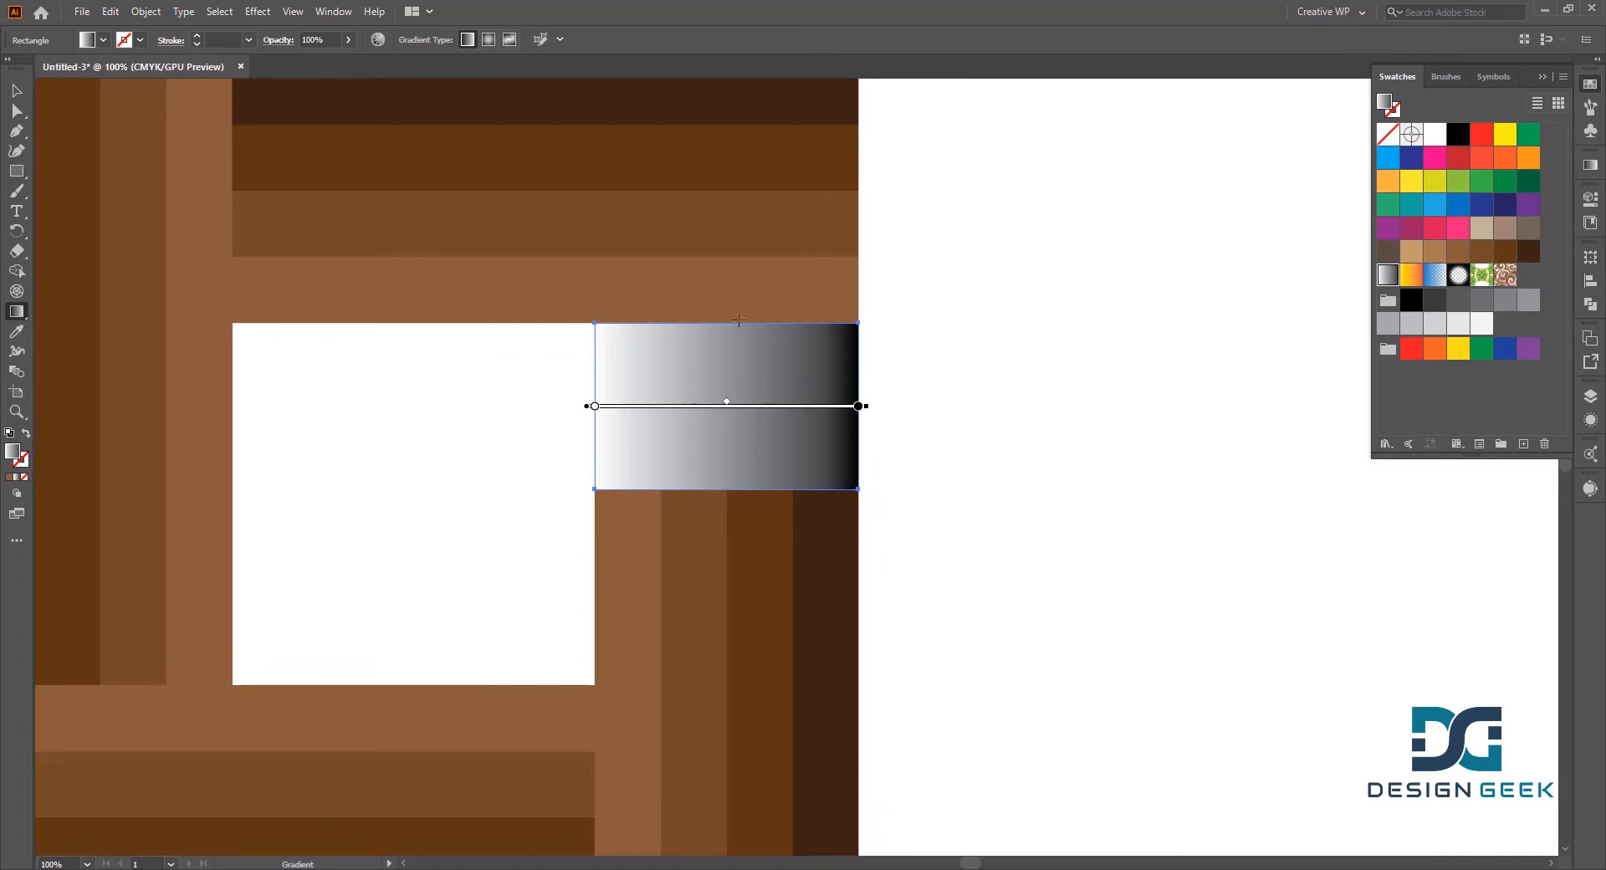
{"action": "left_click_drag", "start_coordinate": [724, 493], "coordinate": [727, 274]}
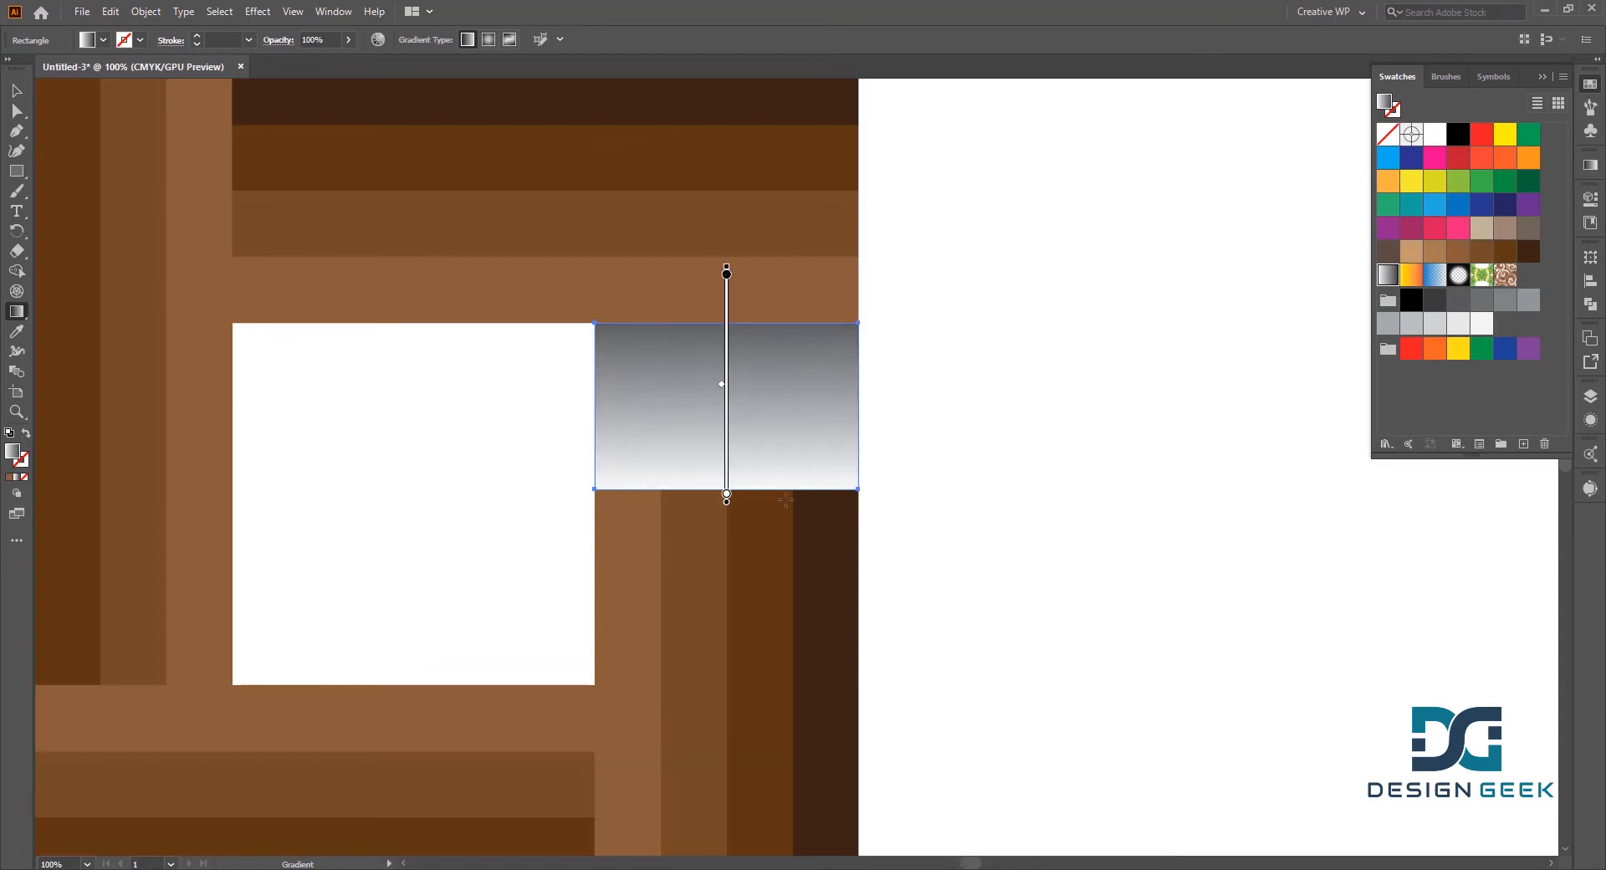
{"action": "left_click_drag", "start_coordinate": [726, 475], "coordinate": [727, 463]}
{"action": "key", "text": "v"}
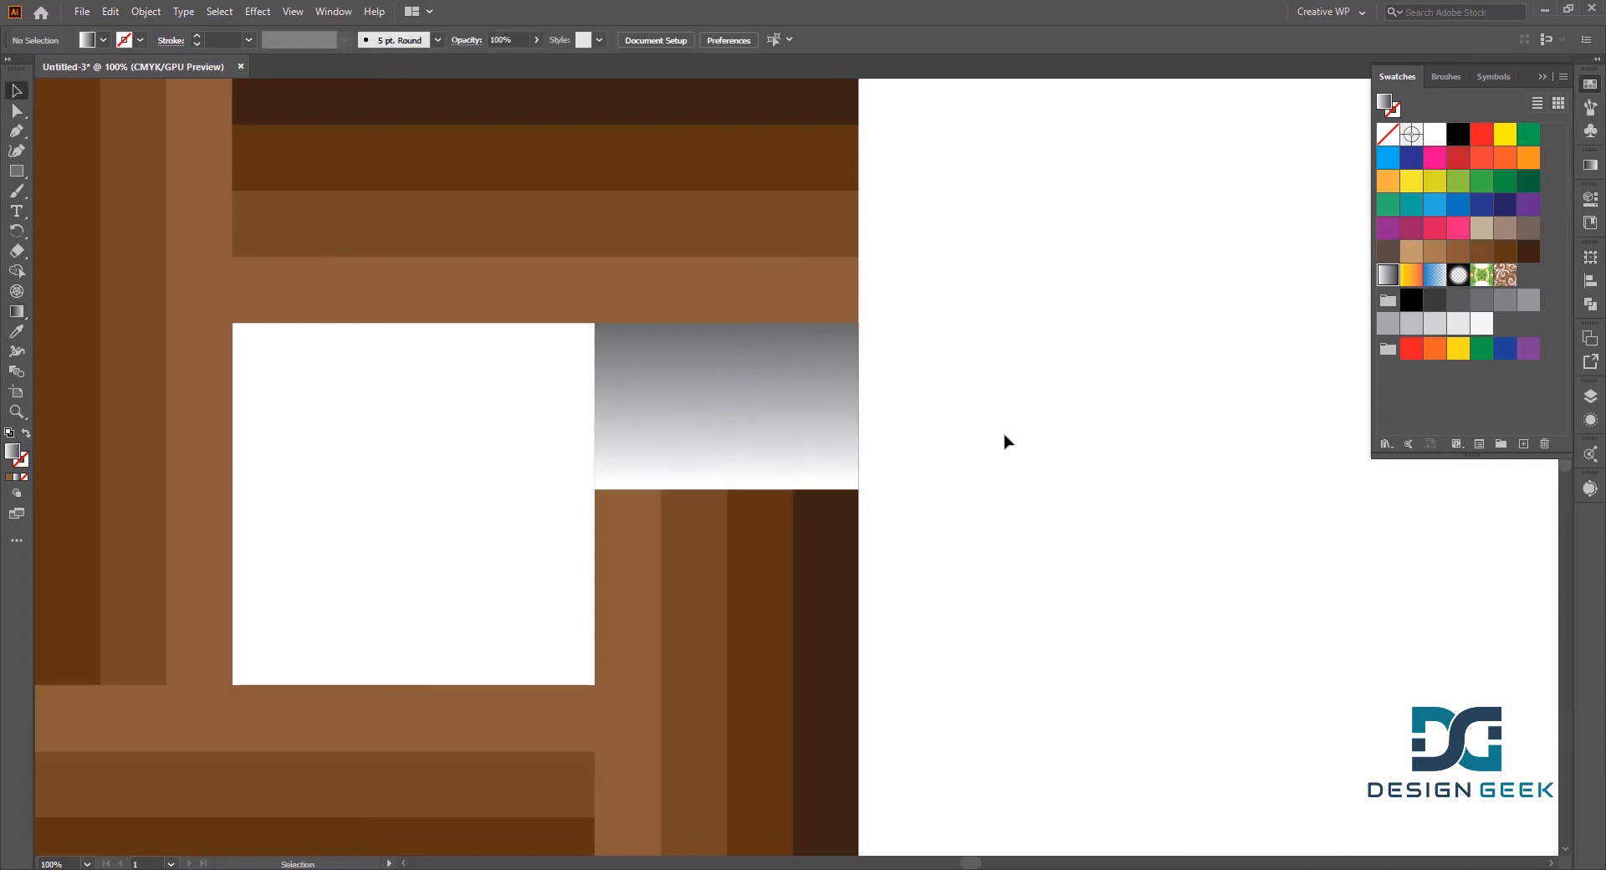
- Set the gradient rectangle's blending mode to Multiply so it acts as a shadow on the right strips
{"action": "left_click", "coordinate": [785, 419]}
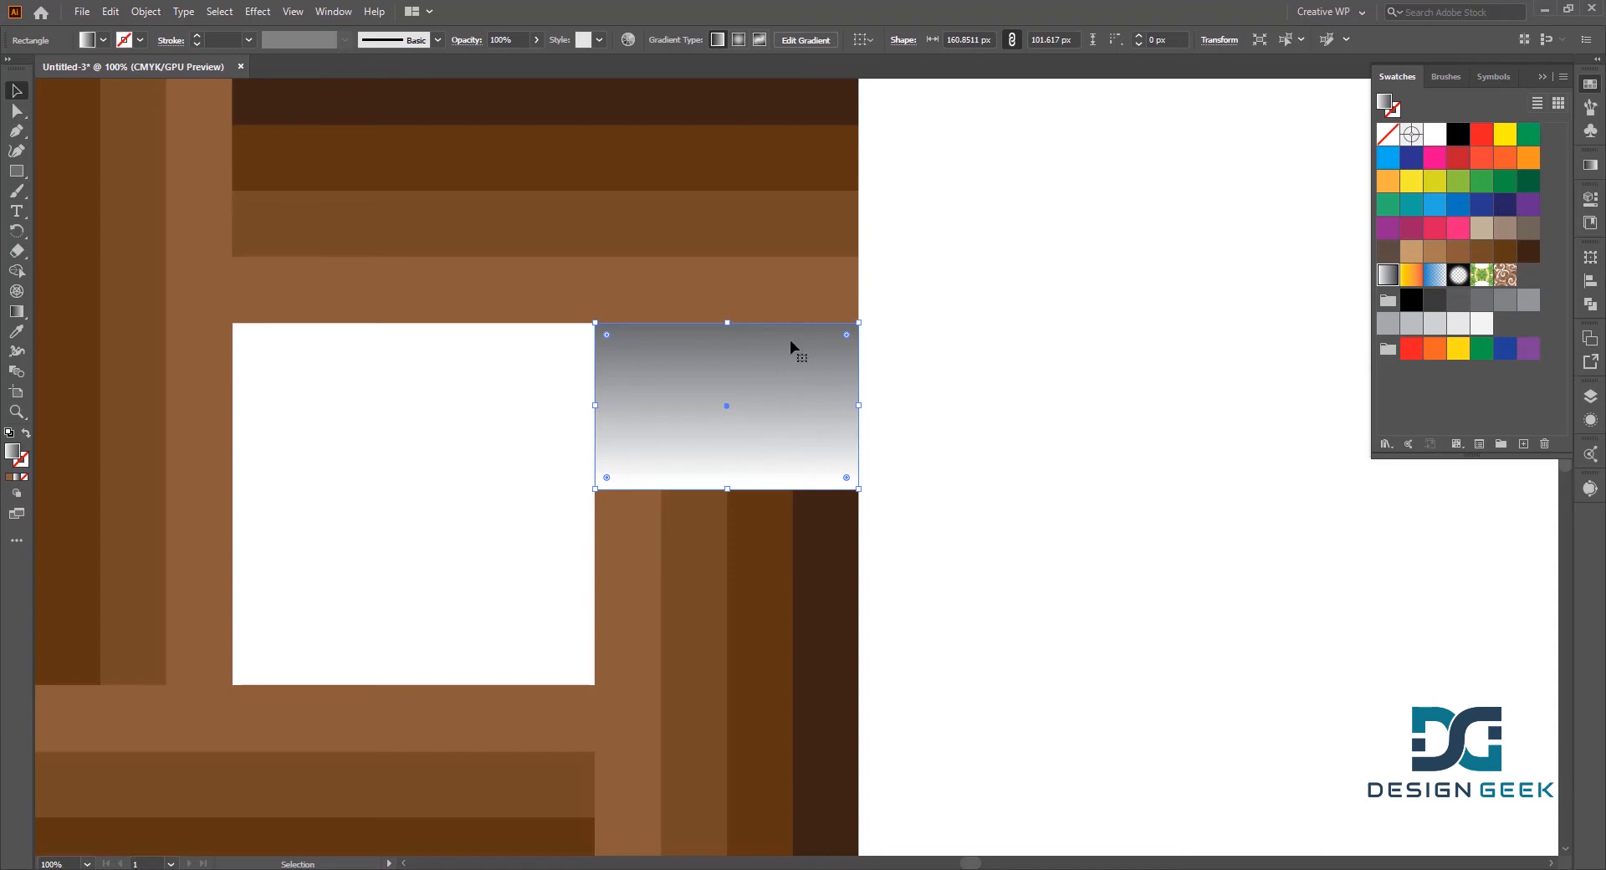
{"action": "left_click", "coordinate": [974, 405]}
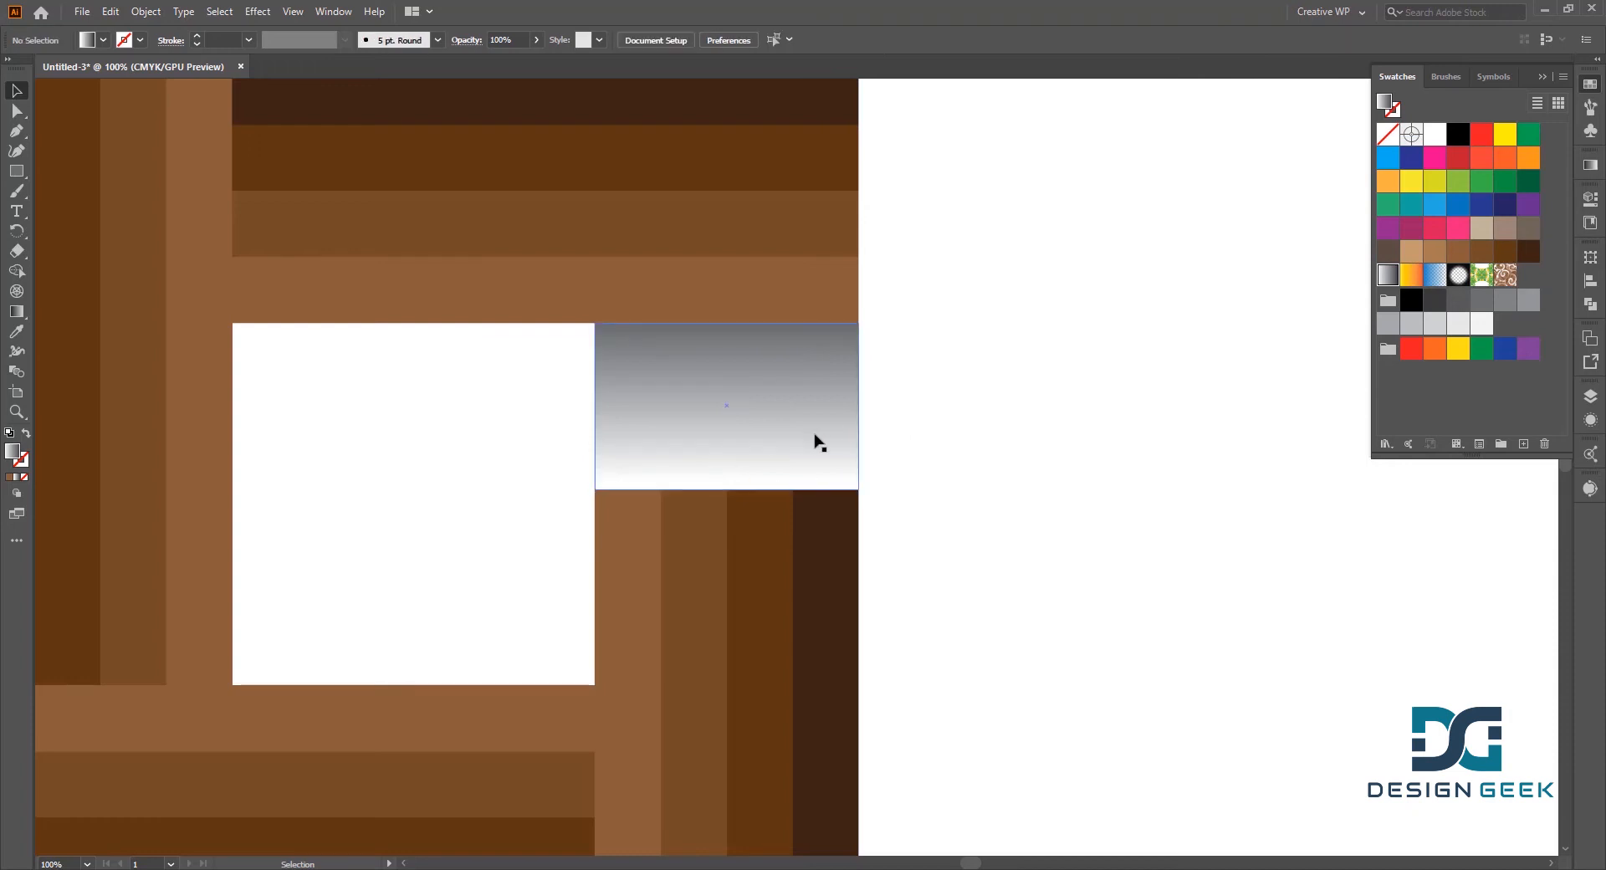
{"action": "left_click", "coordinate": [817, 440]}
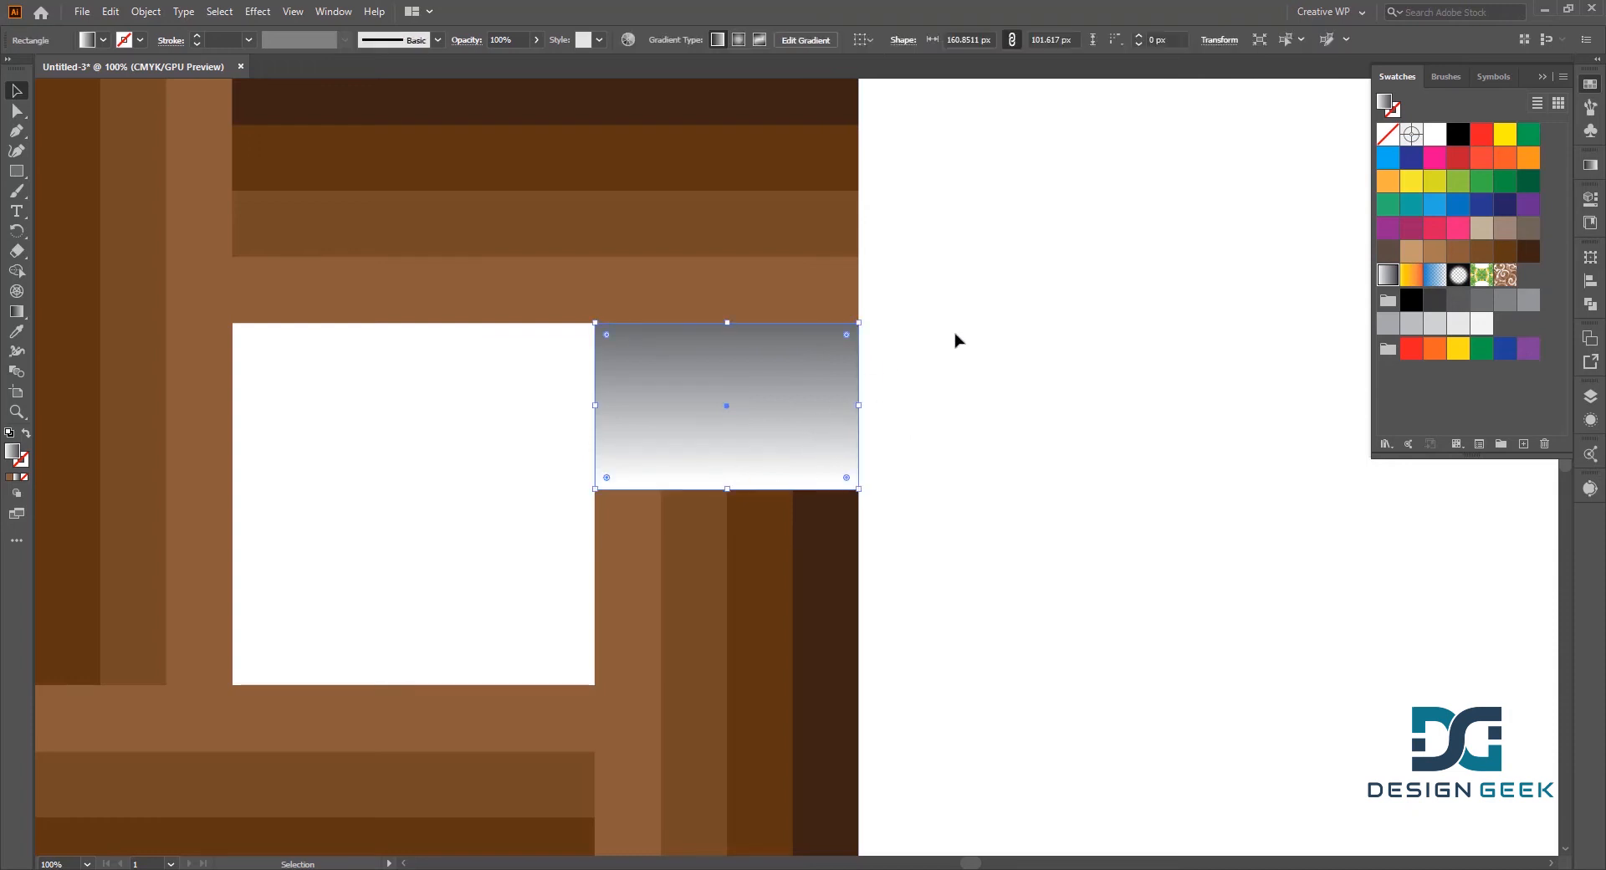
{"action": "left_click", "coordinate": [461, 40]}
{"action": "left_click", "coordinate": [331, 67]}
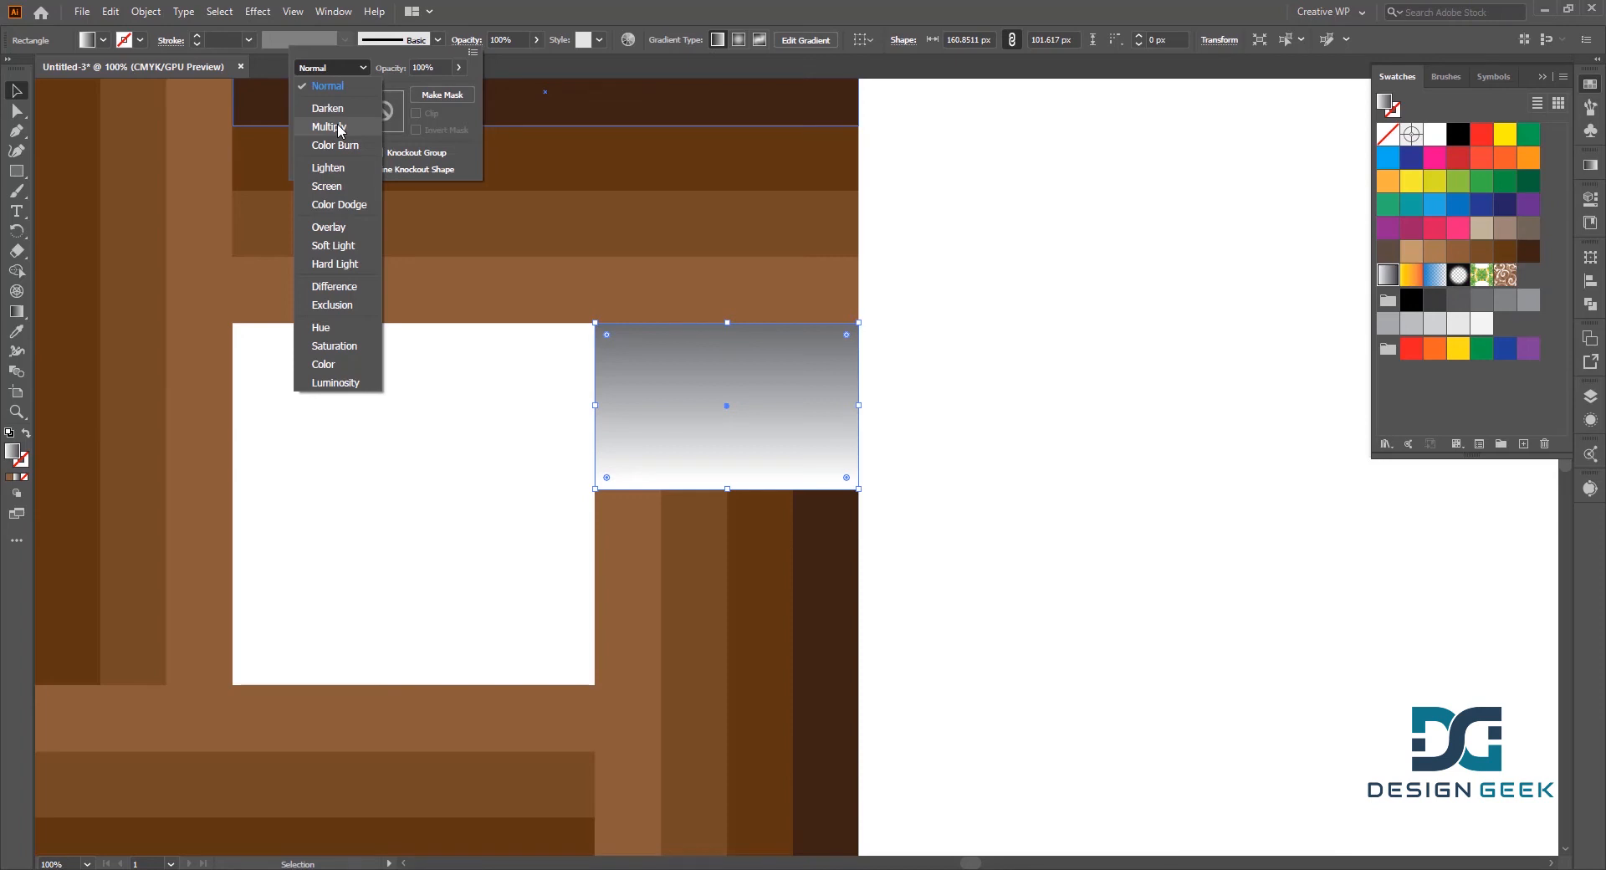
{"action": "left_click", "coordinate": [338, 125]}
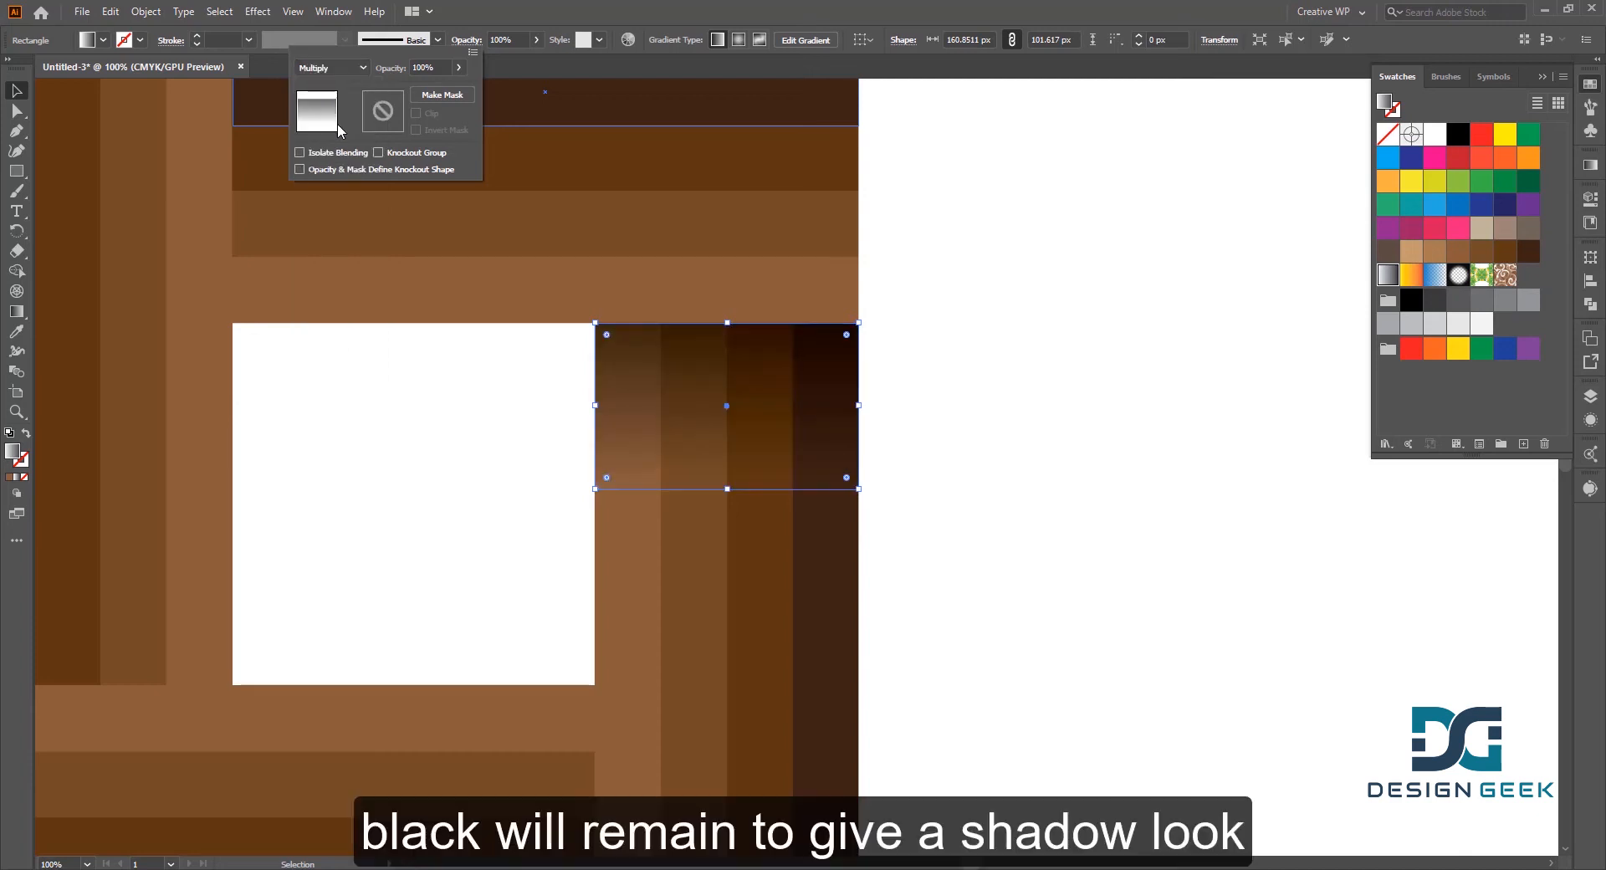
{"action": "left_click", "coordinate": [980, 270]}
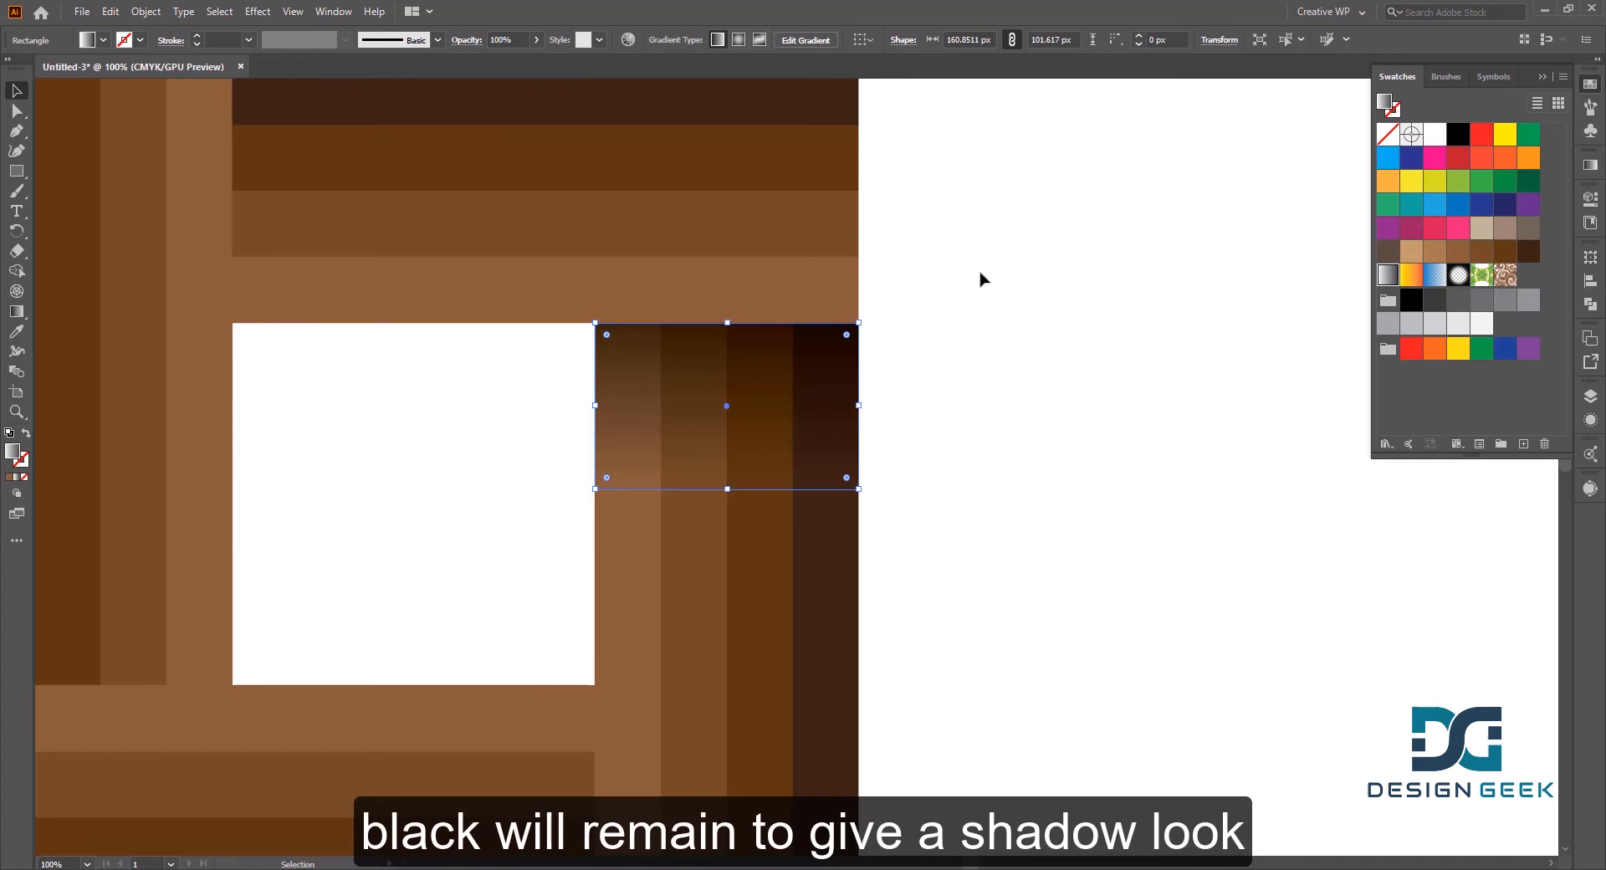
{"action": "left_click", "coordinate": [1019, 372]}
- Copy the gradient shadow rectangle, rotate the copy a quarter turn and fit it over the left end of the top strip group
{"action": "scroll", "coordinate": [974, 348], "scroll_direction": "down", "scroll_amount": 2}
{"action": "left_click_drag", "start_coordinate": [995, 412], "coordinate": [988, 356]}
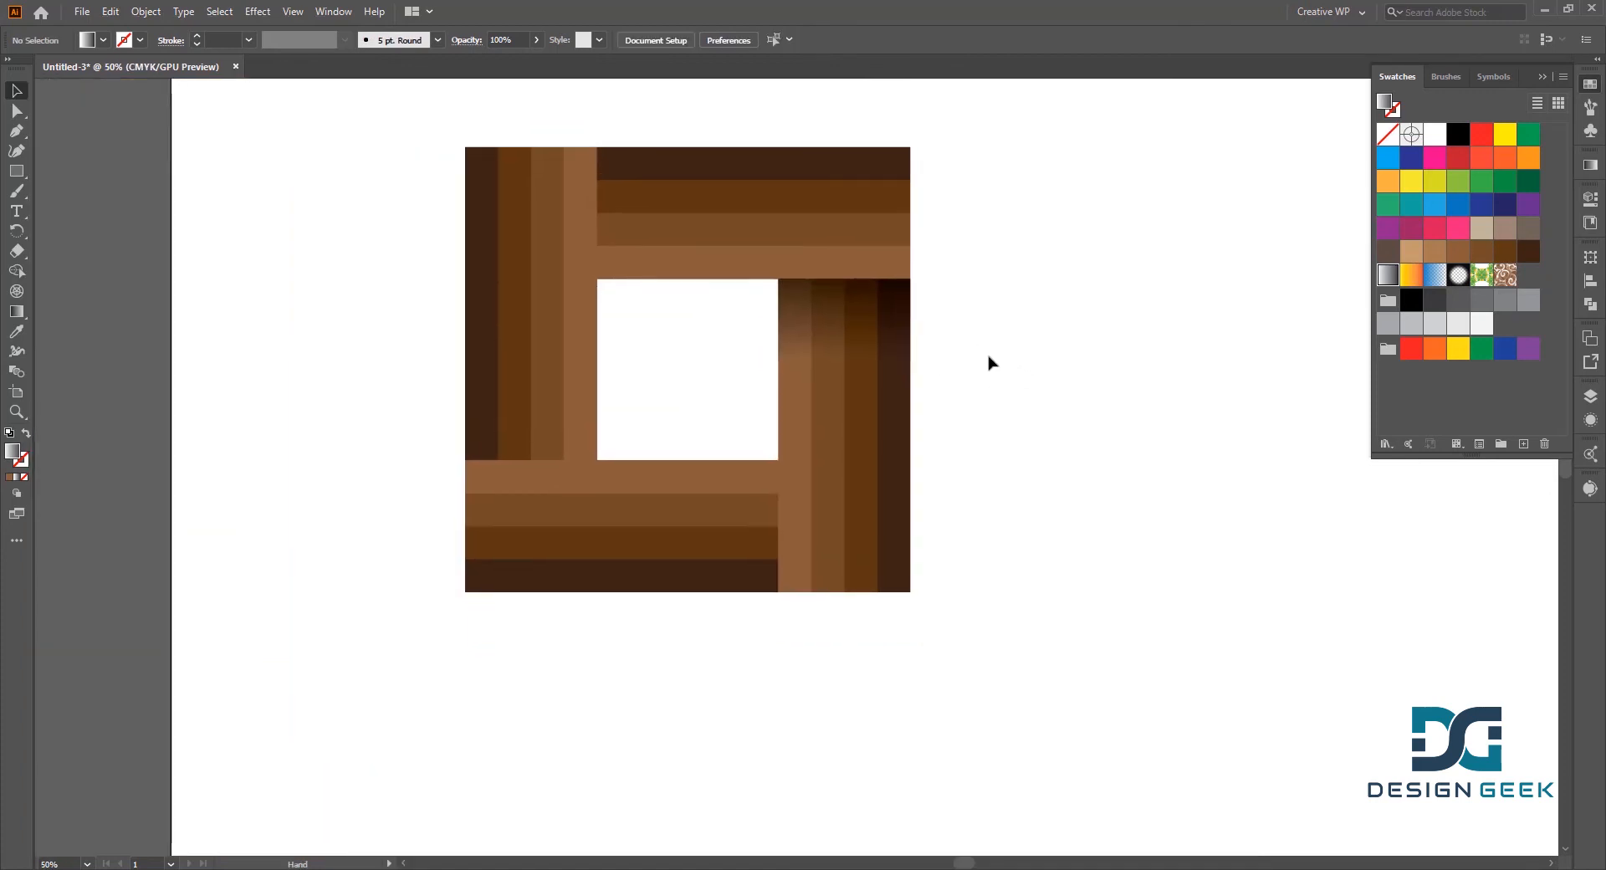
{"action": "scroll", "coordinate": [891, 349], "scroll_direction": "up", "scroll_amount": 1}
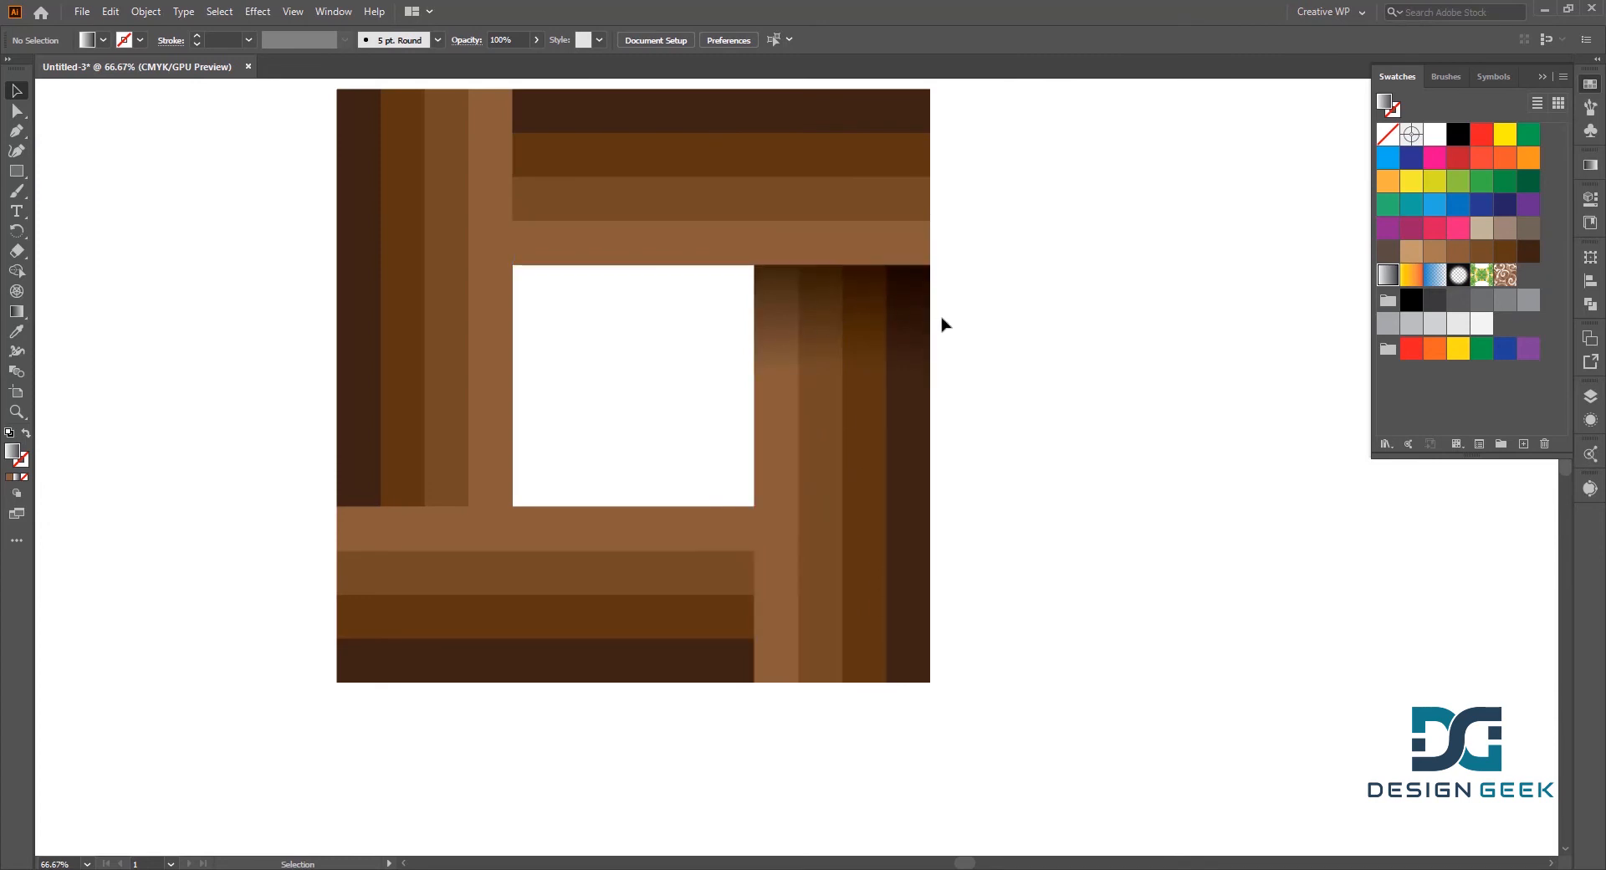
{"action": "left_click", "coordinate": [887, 330]}
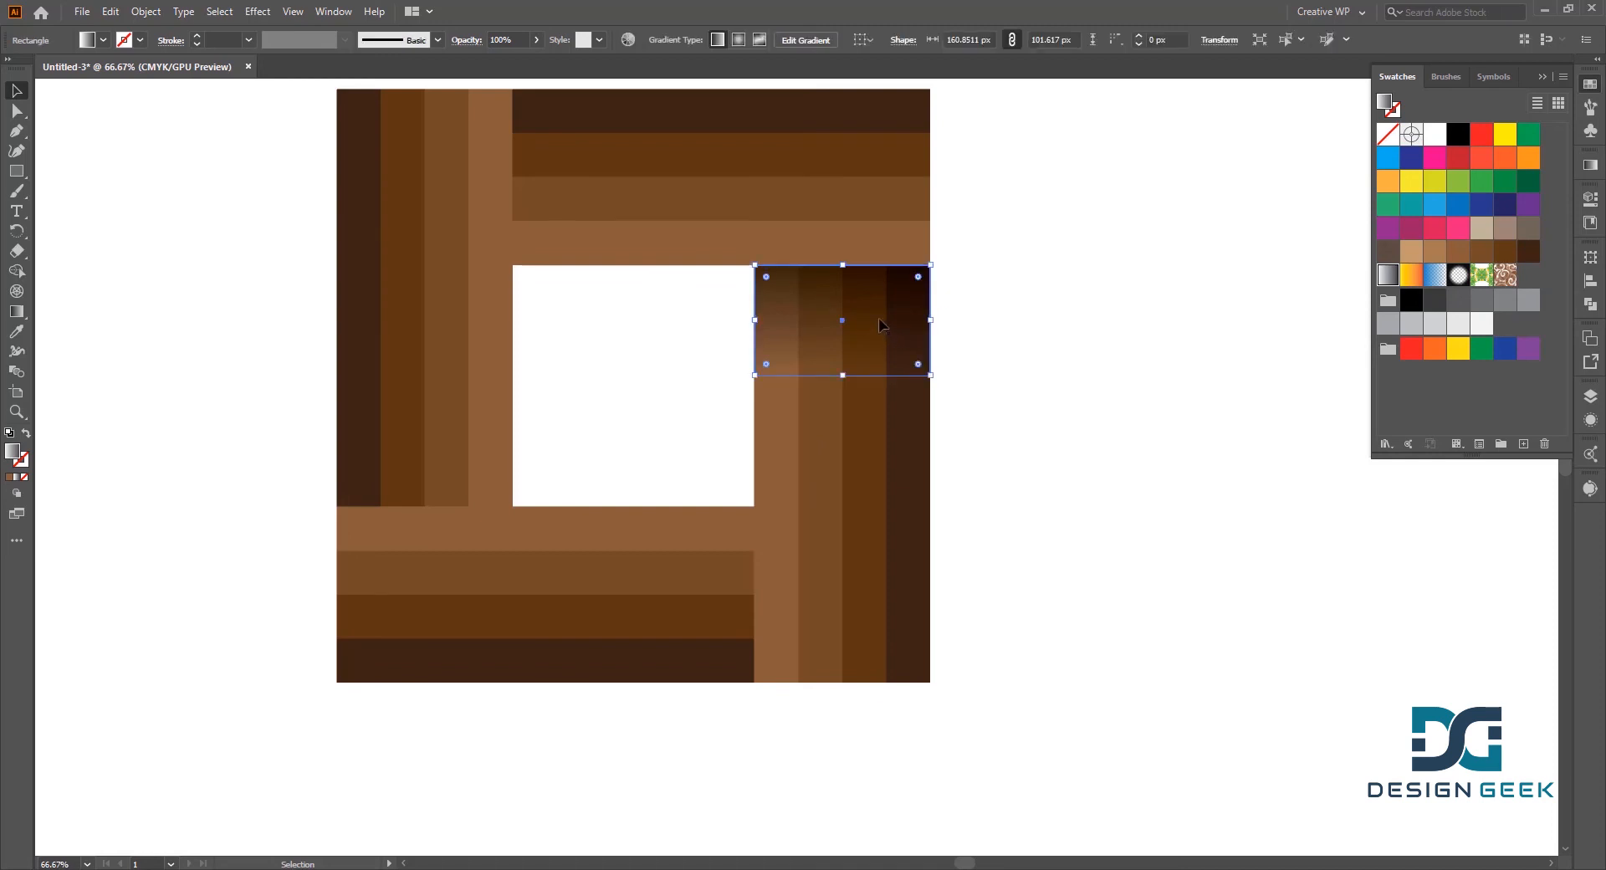
{"action": "left_click_drag", "start_coordinate": [871, 326], "coordinate": [914, 365]}
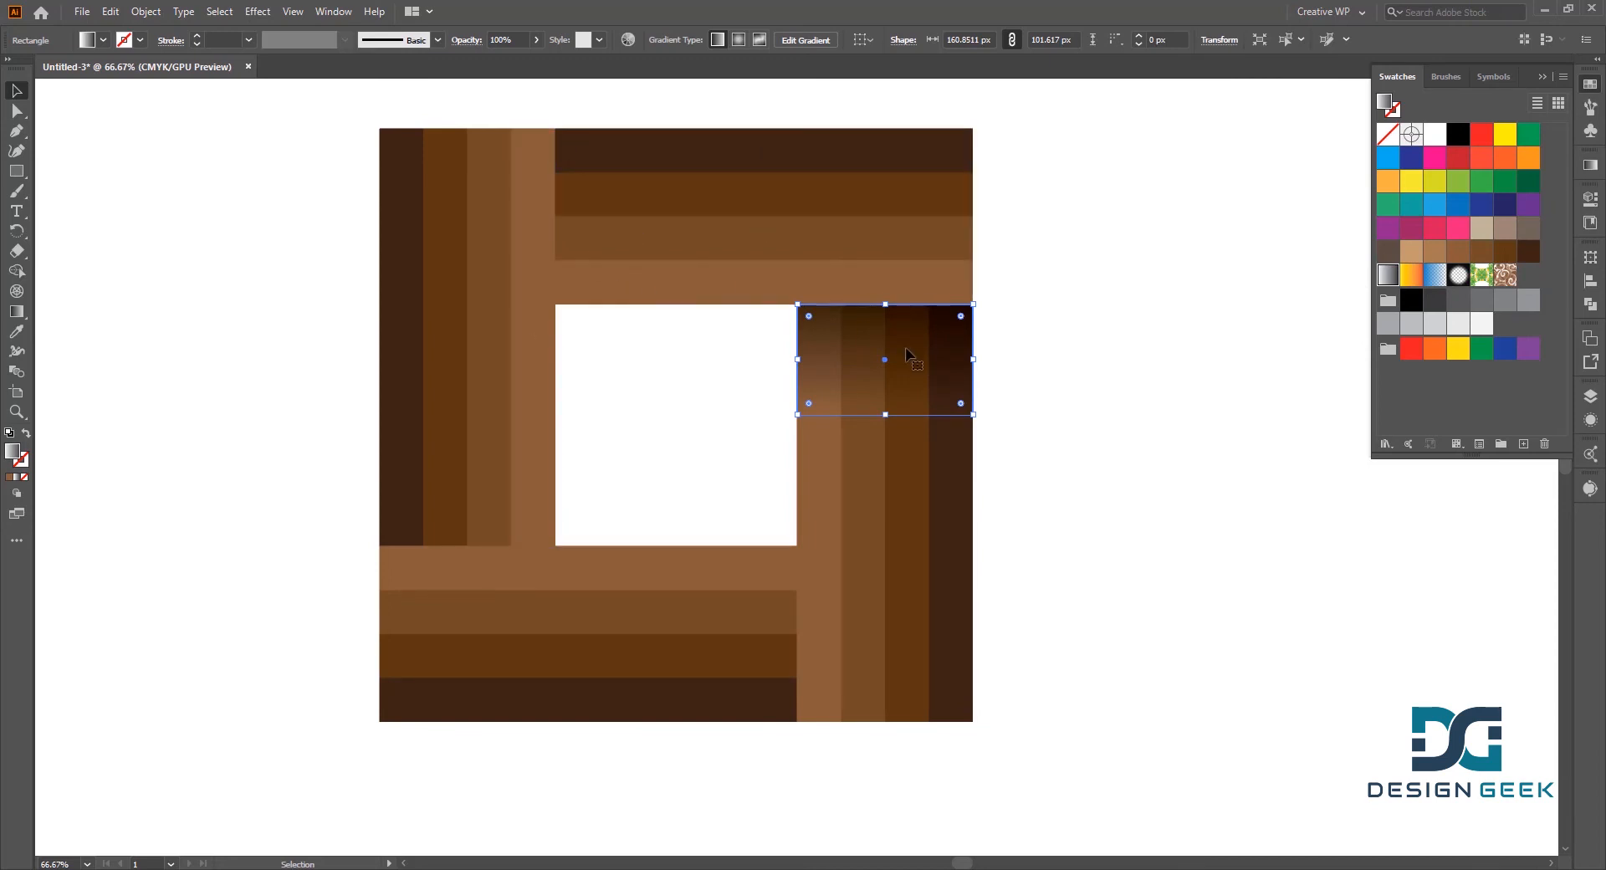
{"action": "left_click_drag", "start_coordinate": [909, 354], "coordinate": [689, 244]}
{"action": "left_click_drag", "start_coordinate": [756, 192], "coordinate": [630, 151]}
{"action": "left_click_drag", "start_coordinate": [663, 209], "coordinate": [610, 176]}
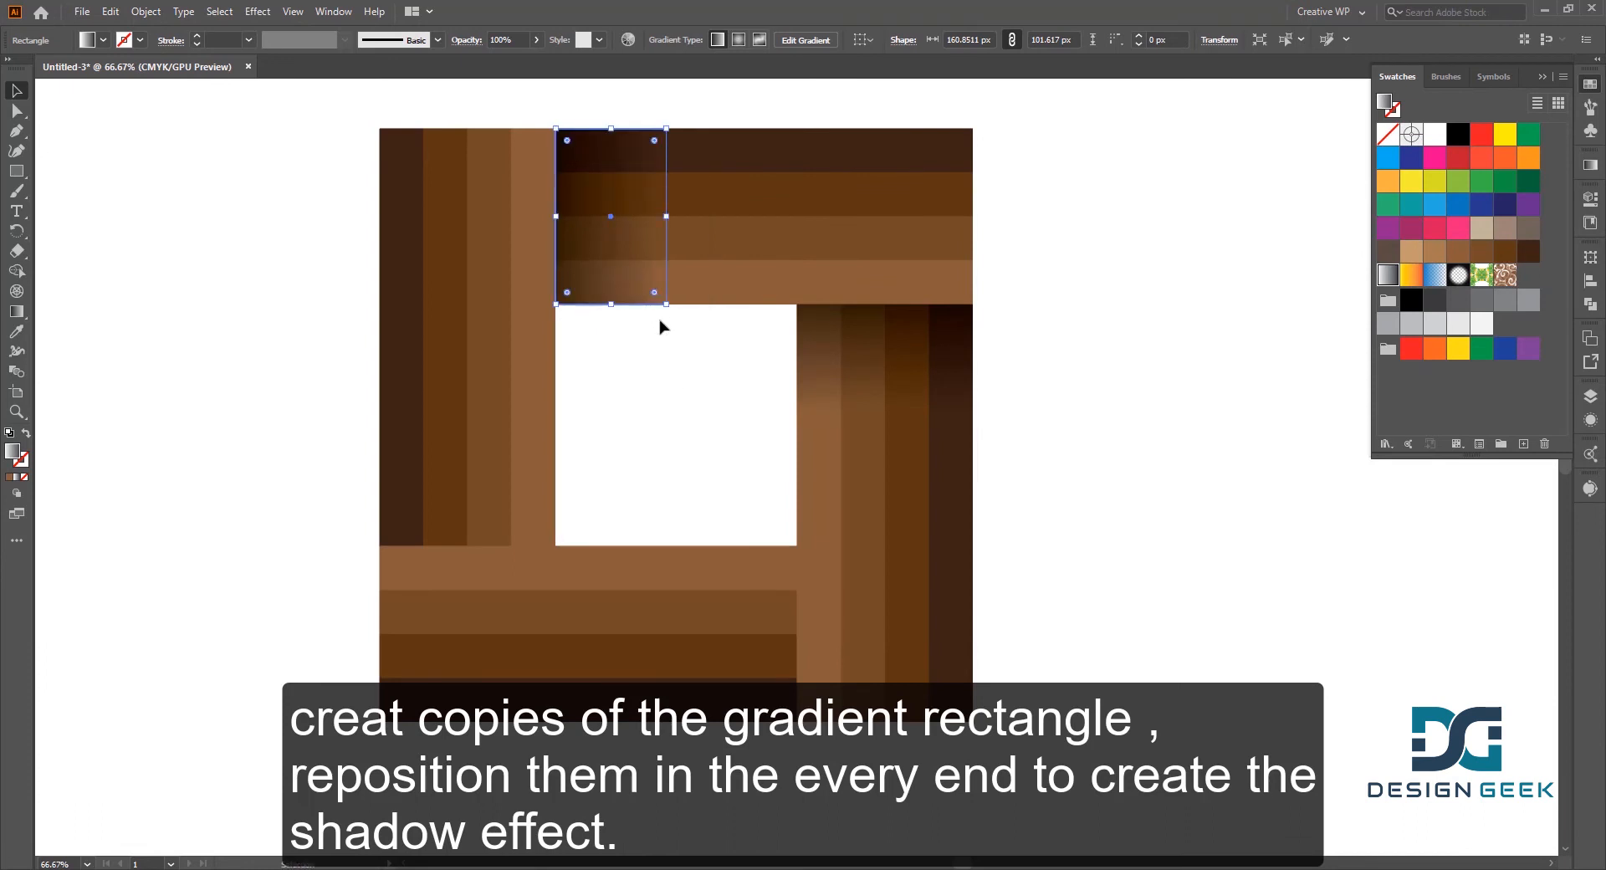
- Paste another gradient rectangle, rotate it with its dark side facing right and fit it over the right end of the bottom strip group
{"action": "key", "text": "ctrl+v"}
{"action": "left_click_drag", "start_coordinate": [734, 443], "coordinate": [635, 473]}
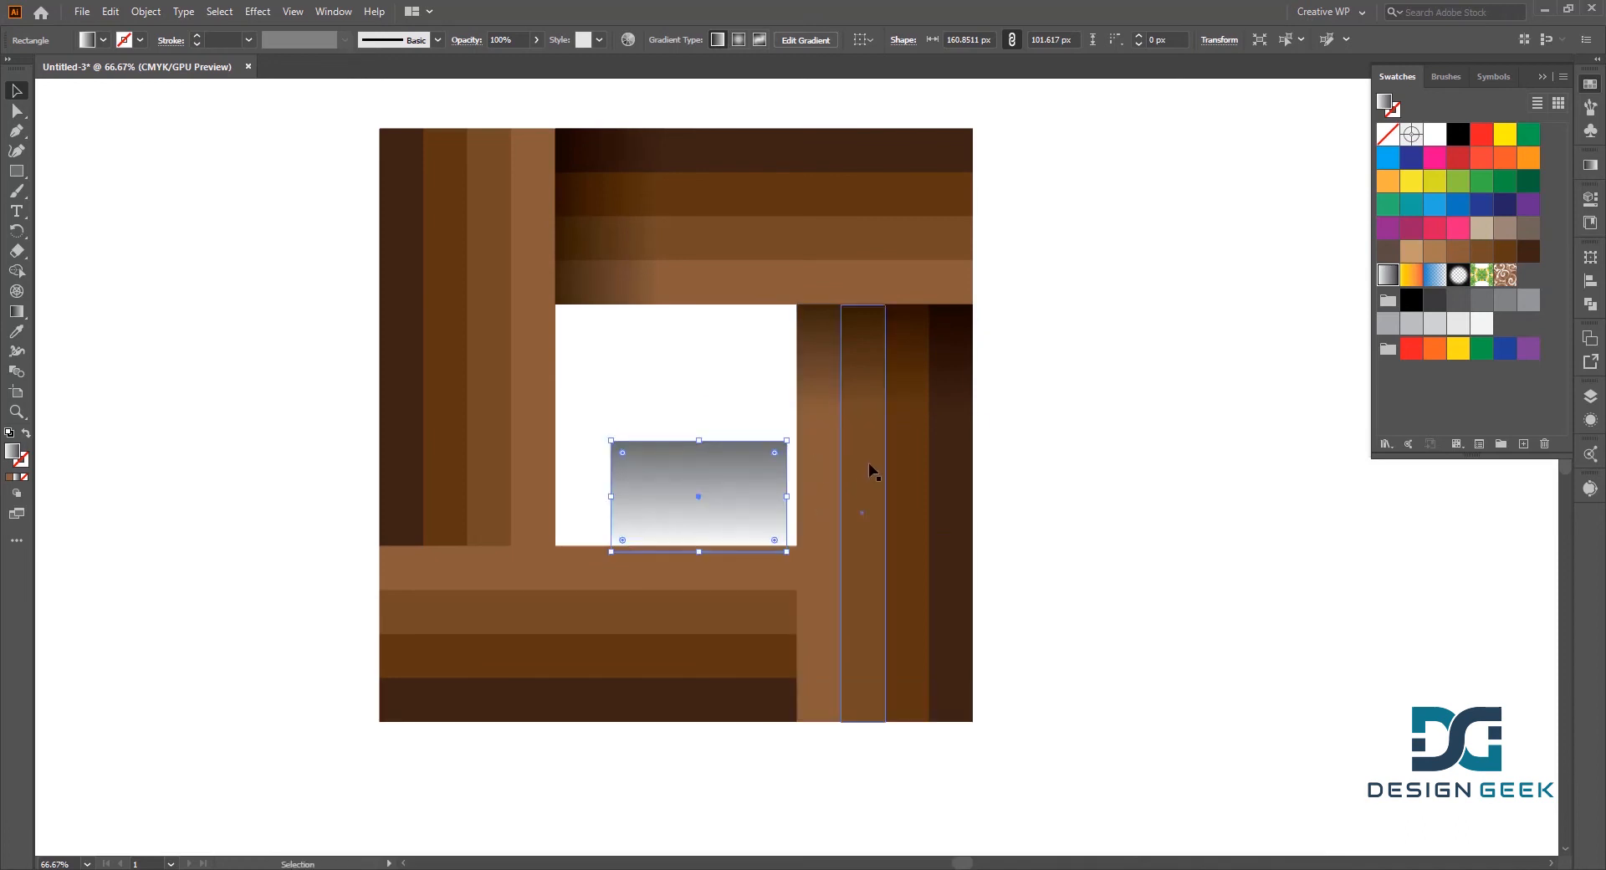
{"action": "left_click_drag", "start_coordinate": [793, 434], "coordinate": [715, 579]}
{"action": "left_click_drag", "start_coordinate": [743, 436], "coordinate": [771, 572]}
{"action": "left_click", "coordinate": [669, 485]}
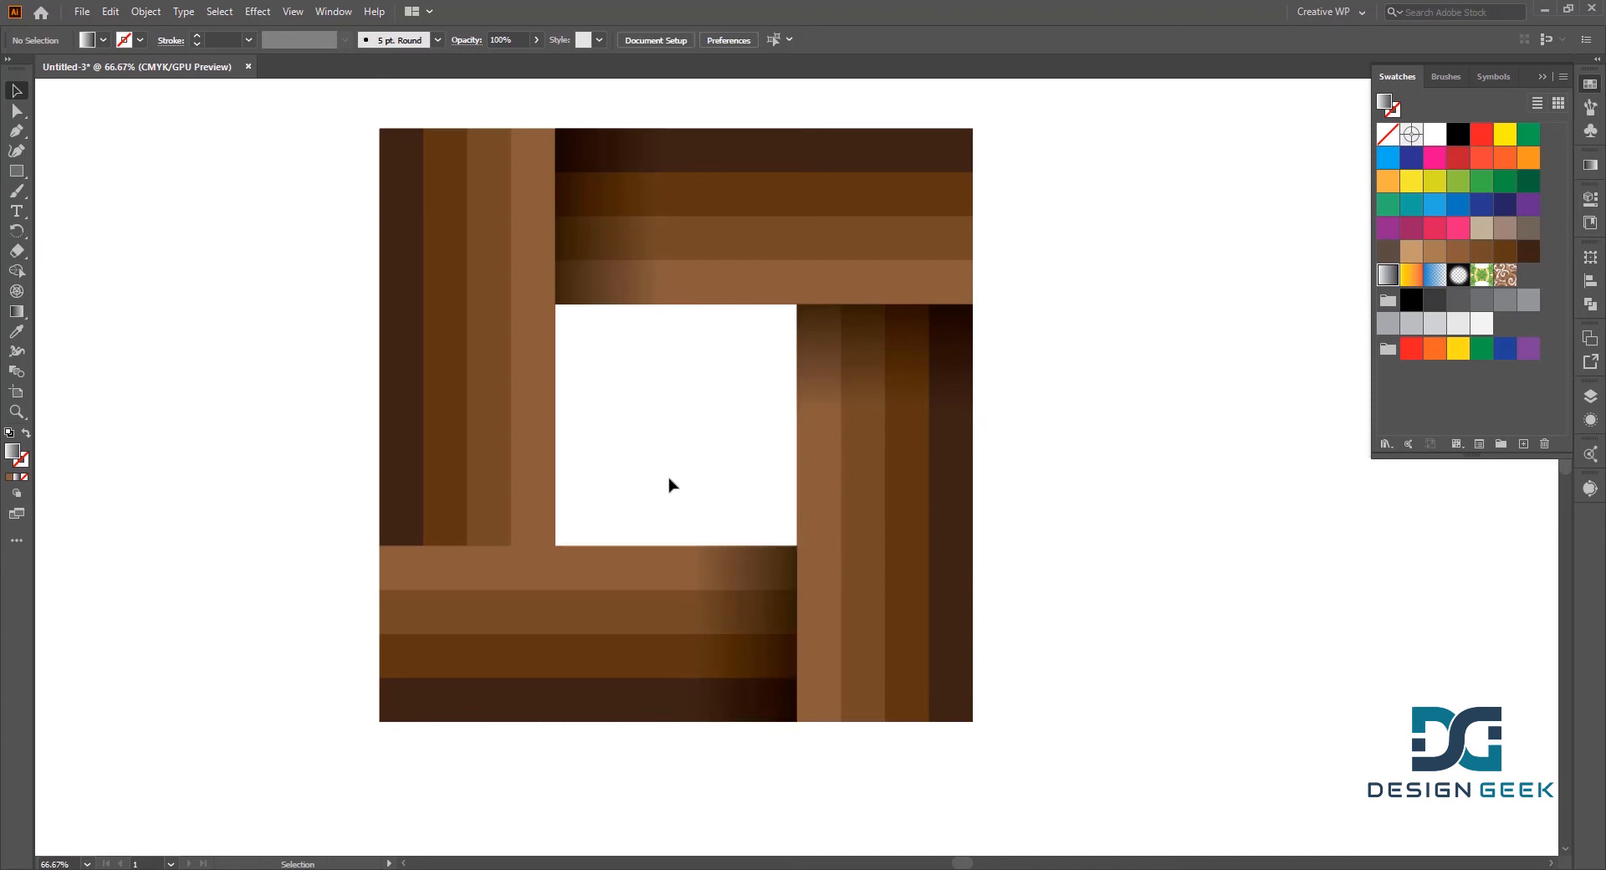
- Paste a further gradient rectangle, turn its dark side downward and fit it over the lower end of the left strip group
{"action": "key", "text": "ctrl+v"}
{"action": "left_click_drag", "start_coordinate": [749, 444], "coordinate": [606, 459]}
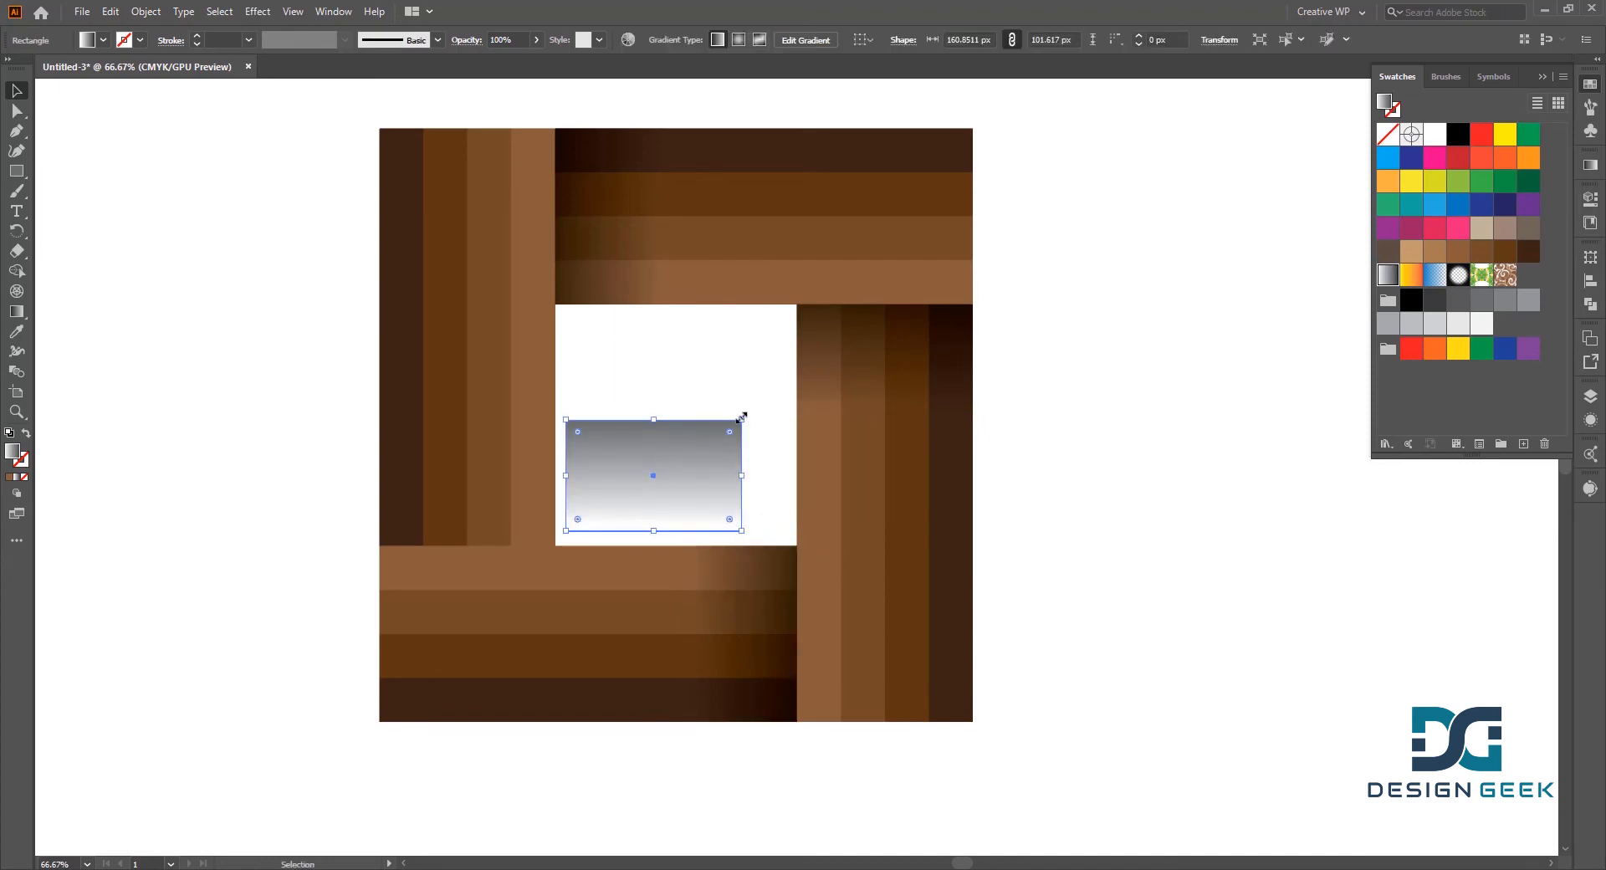
{"action": "left_click_drag", "start_coordinate": [745, 415], "coordinate": [459, 505]}
{"action": "left_click", "coordinate": [624, 464]}
{"action": "scroll", "coordinate": [624, 463], "scroll_direction": "down", "scroll_amount": 3}
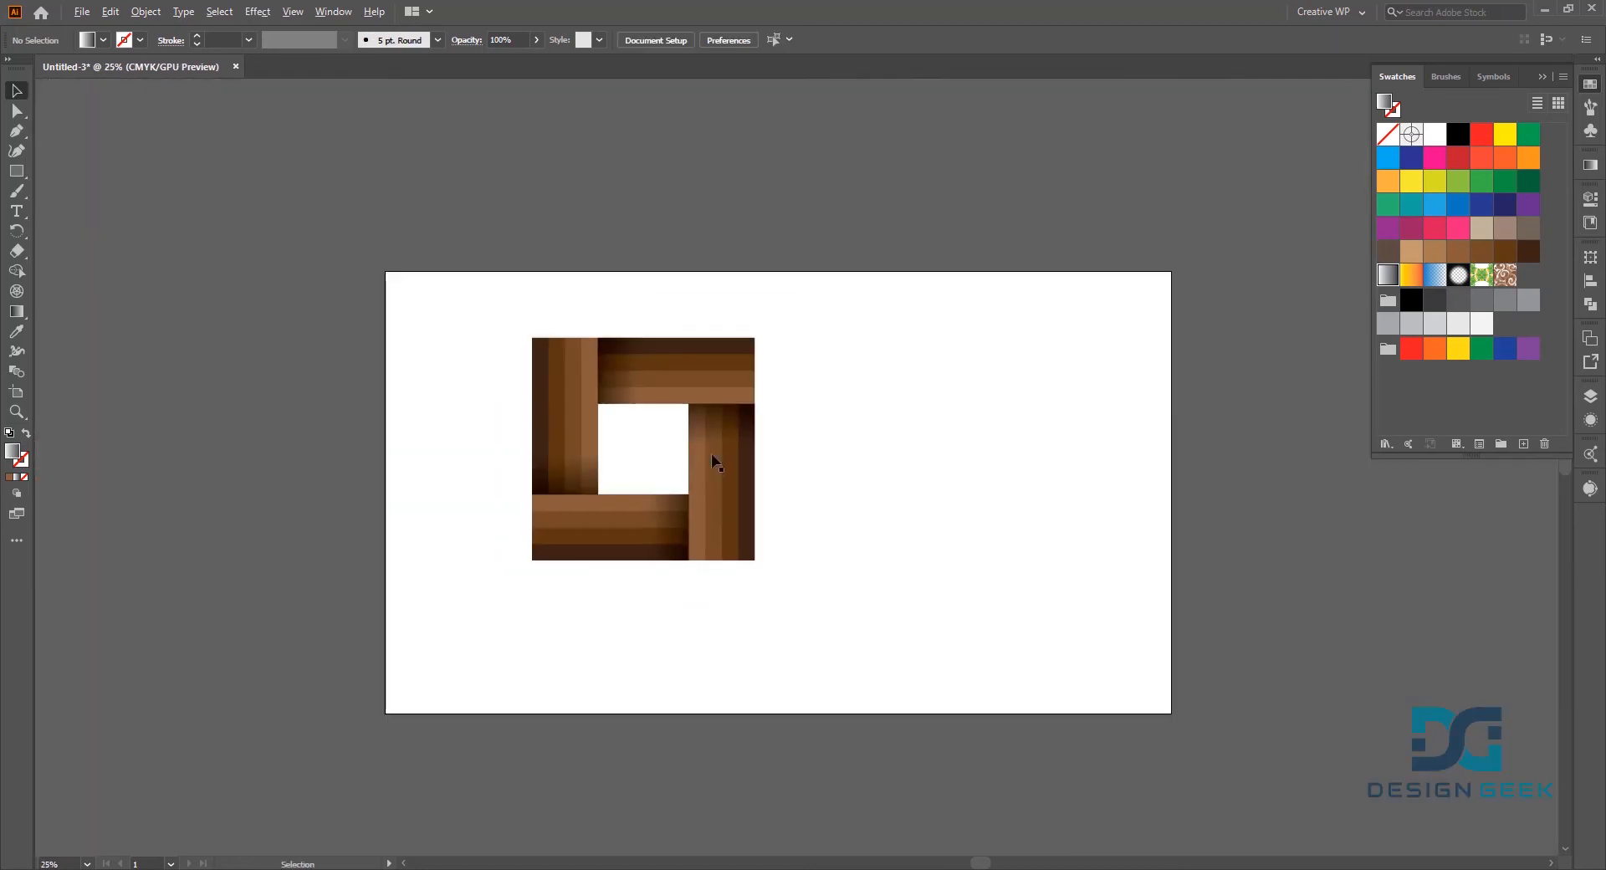
- Move the whole frame slightly right and down, and rotate it 45° into a diamond
{"action": "scroll", "coordinate": [793, 444], "scroll_direction": "up", "scroll_amount": 1}
{"action": "left_click_drag", "start_coordinate": [857, 276], "coordinate": [430, 647]}
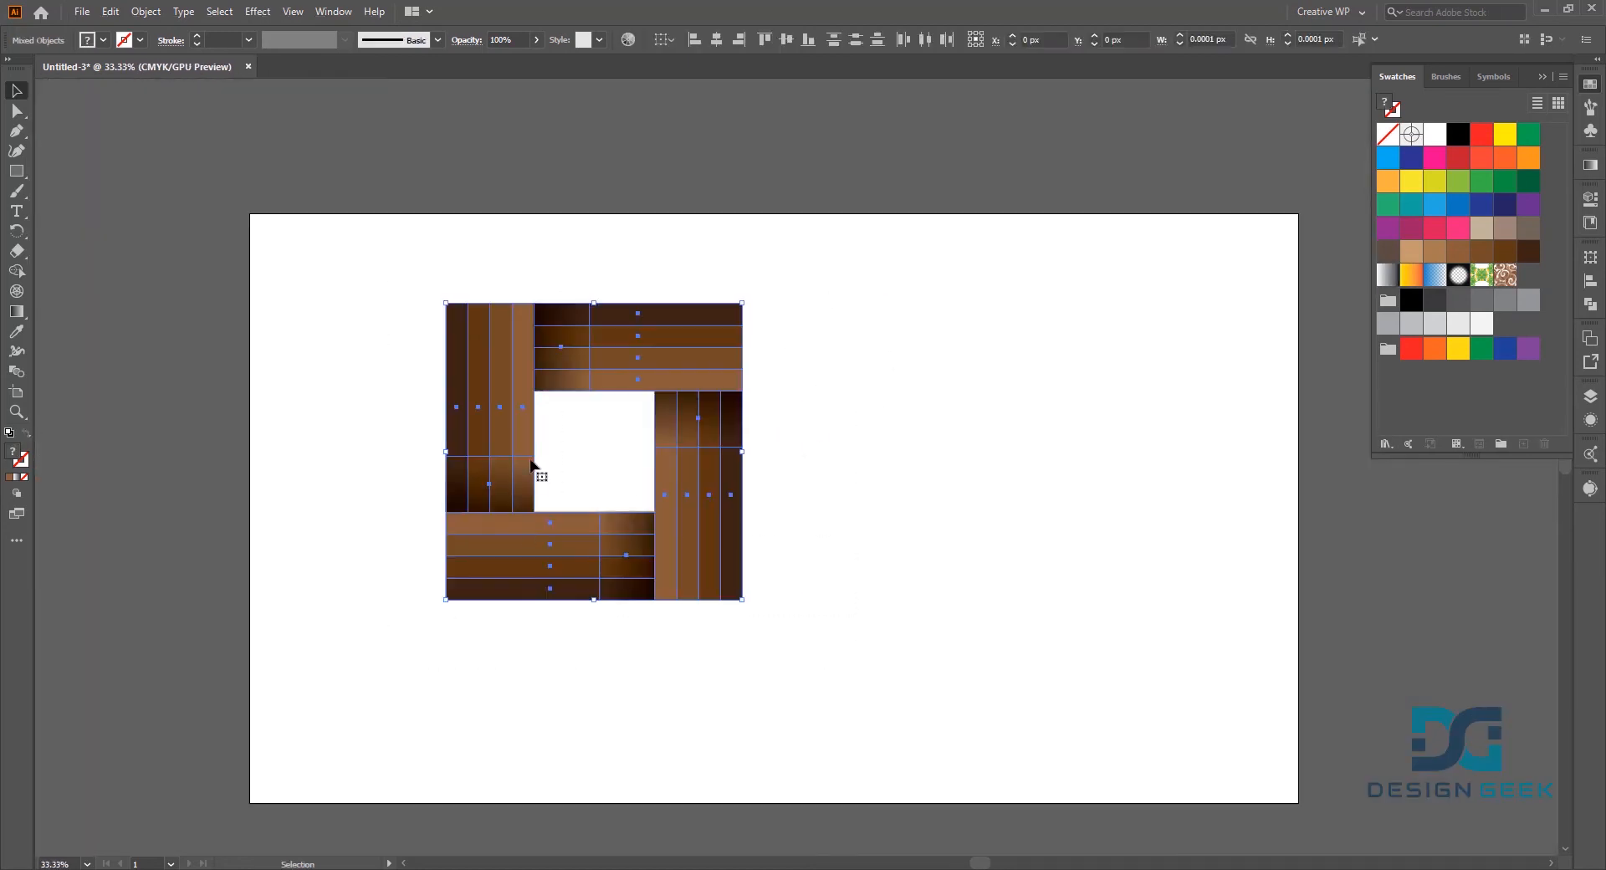
{"action": "left_click_drag", "start_coordinate": [534, 469], "coordinate": [583, 491]}
{"action": "left_click", "coordinate": [875, 376]}
{"action": "left_click_drag", "start_coordinate": [880, 269], "coordinate": [410, 637]}
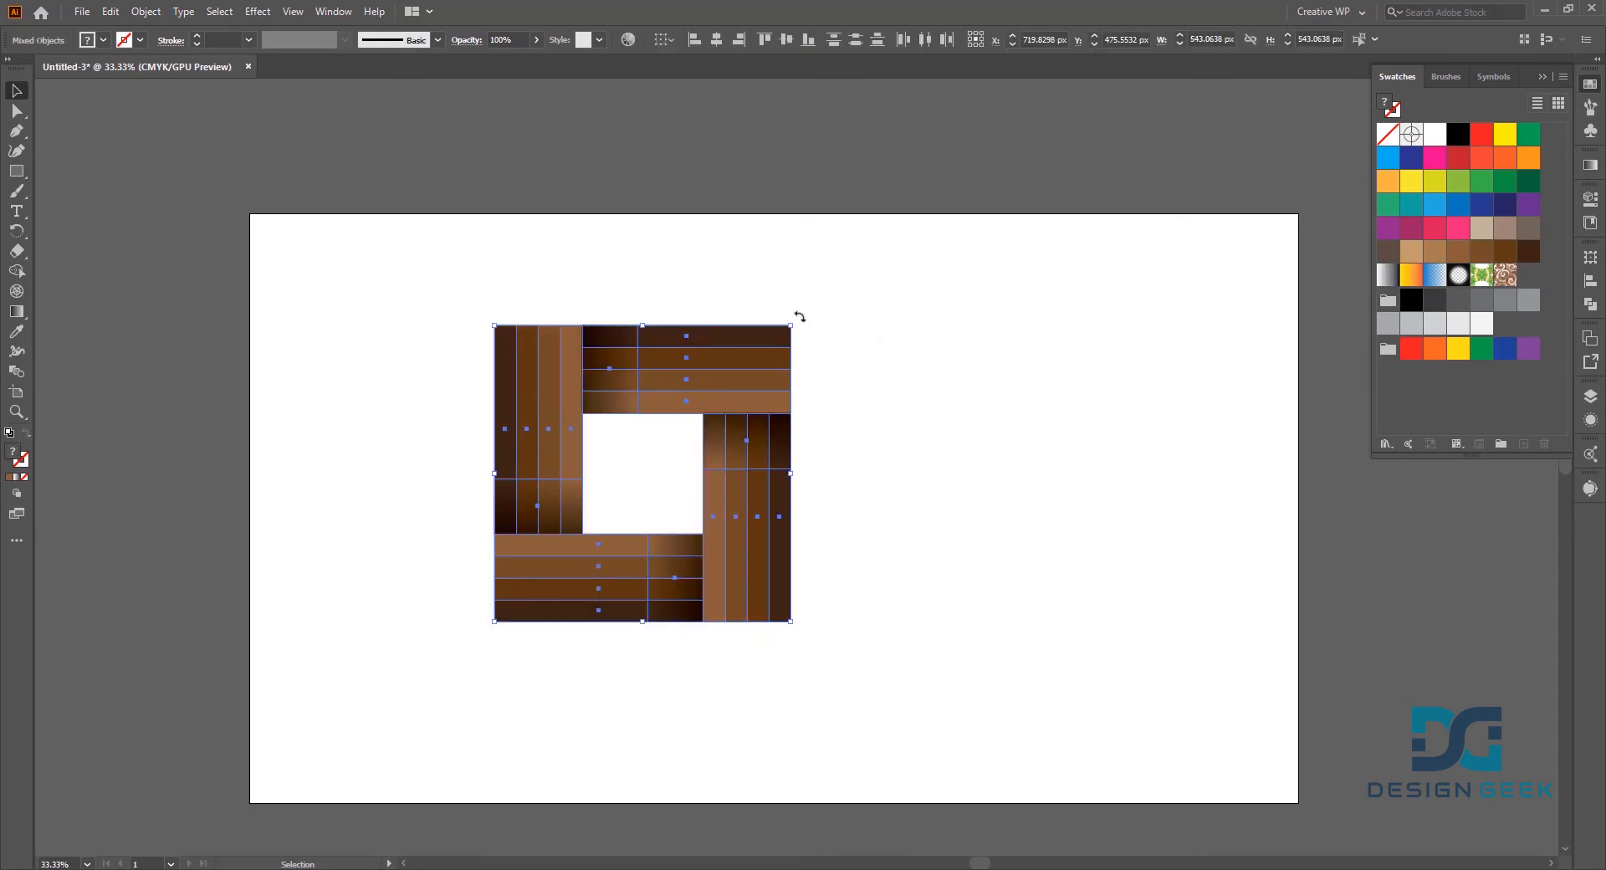
{"action": "left_click_drag", "start_coordinate": [799, 316], "coordinate": [833, 468]}
{"action": "left_click", "coordinate": [949, 413]}
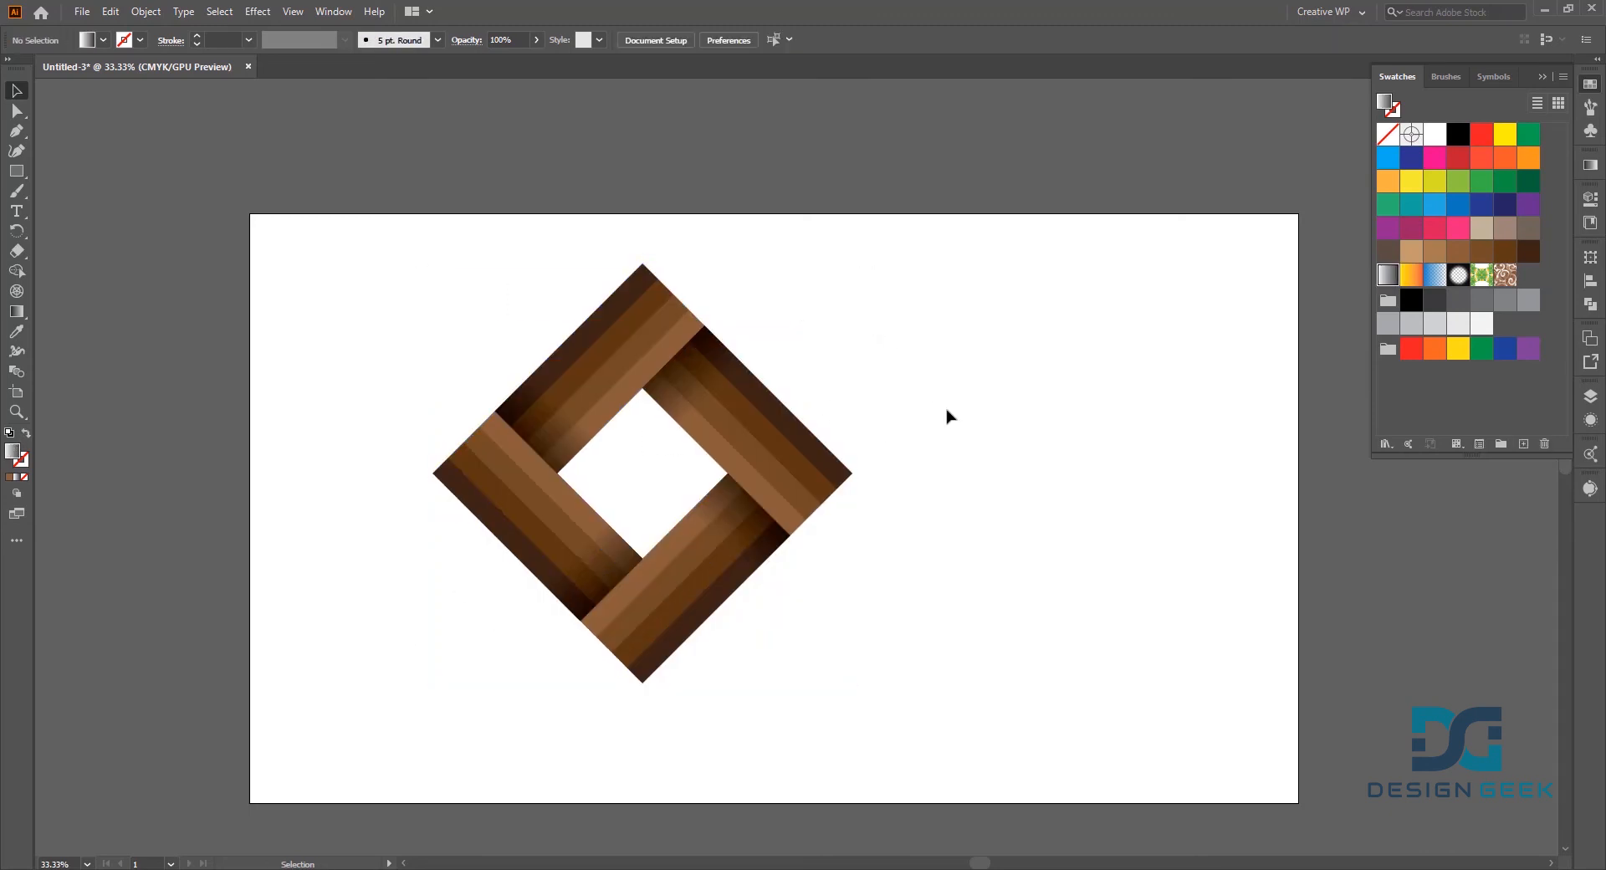
- Scale the whole diamond down proportionally to about 441 px wide
{"action": "left_click_drag", "start_coordinate": [896, 304], "coordinate": [457, 626]}
{"action": "left_click_drag", "start_coordinate": [852, 472], "coordinate": [763, 493]}
{"action": "scroll", "coordinate": [795, 415], "scroll_direction": "down", "scroll_amount": 2}
{"action": "left_click_drag", "start_coordinate": [710, 394], "coordinate": [641, 403]}
{"action": "left_click", "coordinate": [784, 377]}
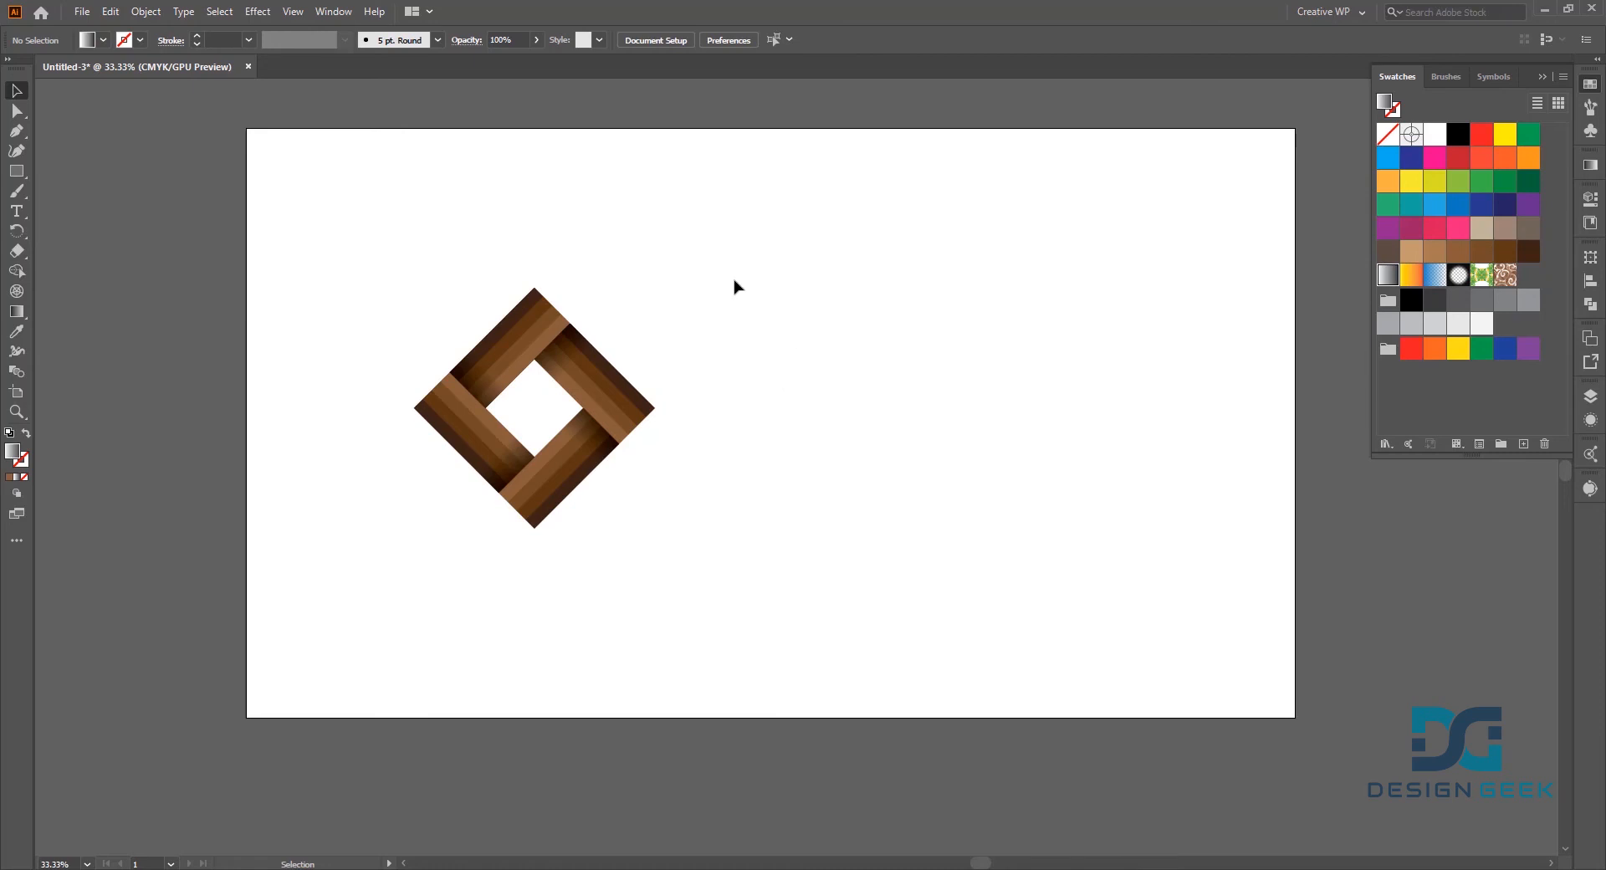
- Move the whole diamond left and slightly up, into the left part of the artboard
{"action": "left_click_drag", "start_coordinate": [706, 297], "coordinate": [388, 565]}
{"action": "left_click_drag", "start_coordinate": [513, 463], "coordinate": [475, 460]}
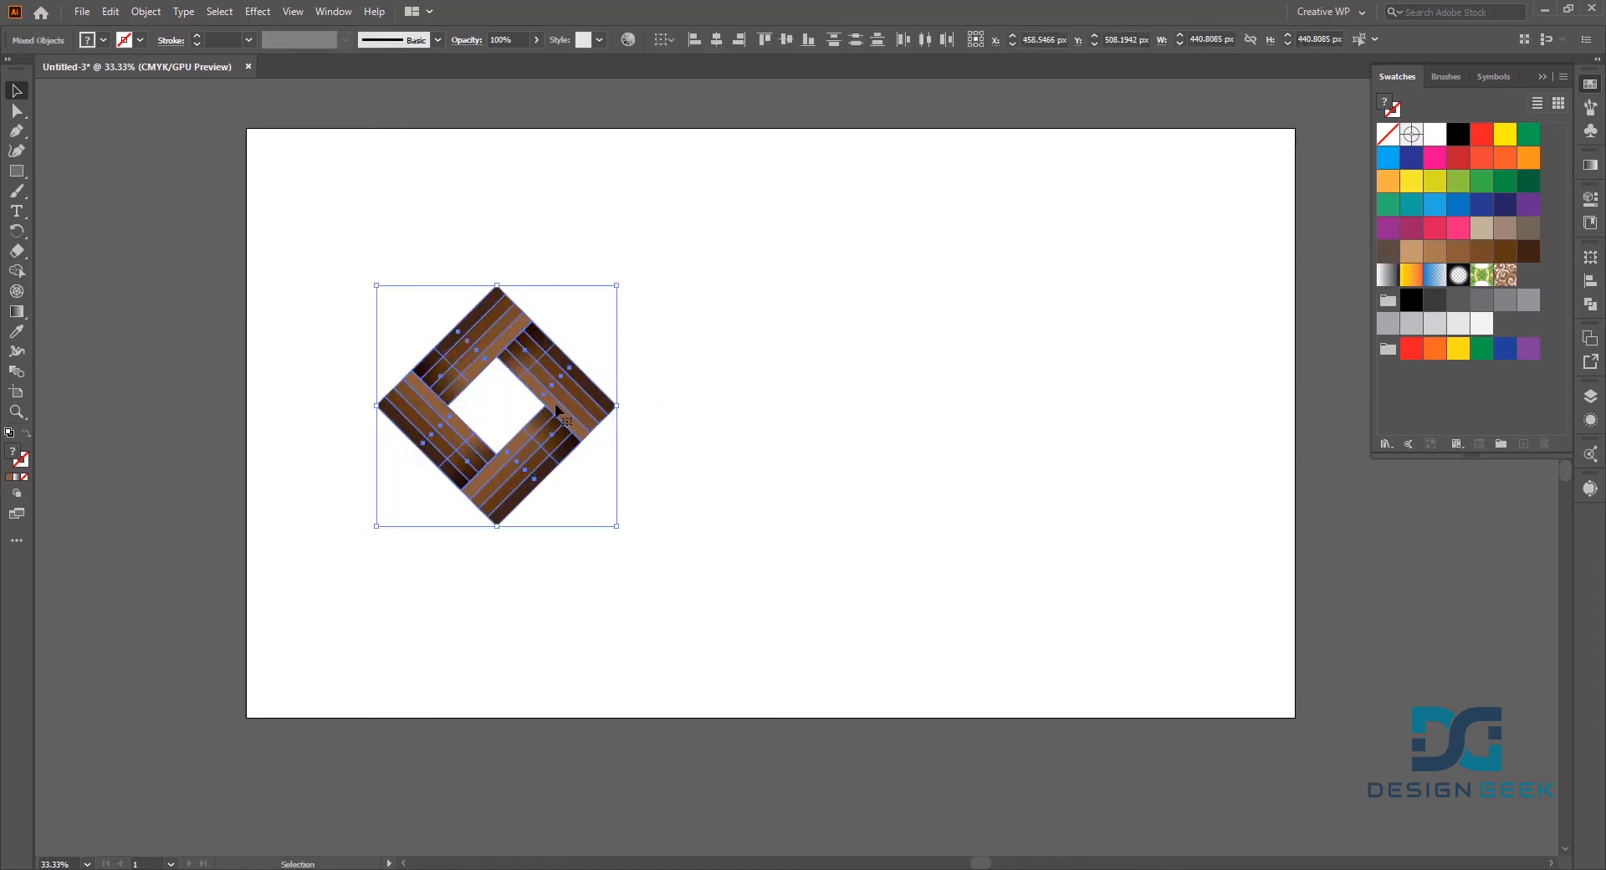
{"action": "left_click_drag", "start_coordinate": [554, 407], "coordinate": [537, 398]}
{"action": "left_click", "coordinate": [657, 337]}
- Copy the diamond horizontally to the right and repeat the copy to make a row of three evenly spaced diamonds
{"action": "left_click_drag", "start_coordinate": [621, 248], "coordinate": [352, 527]}
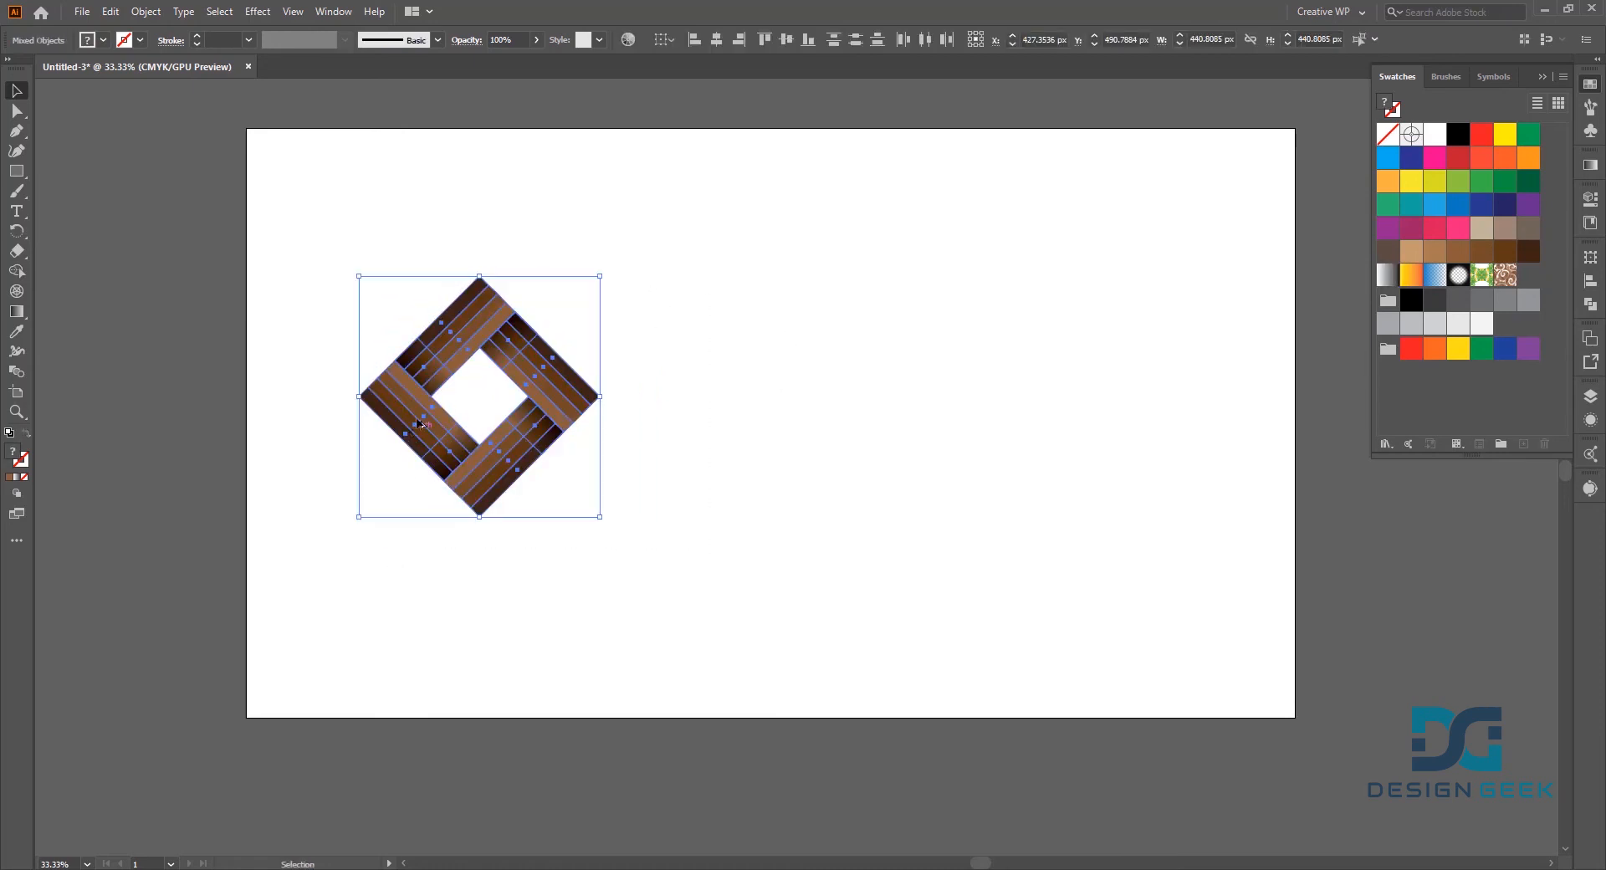
{"action": "left_click_drag", "start_coordinate": [422, 424], "coordinate": [690, 416]}
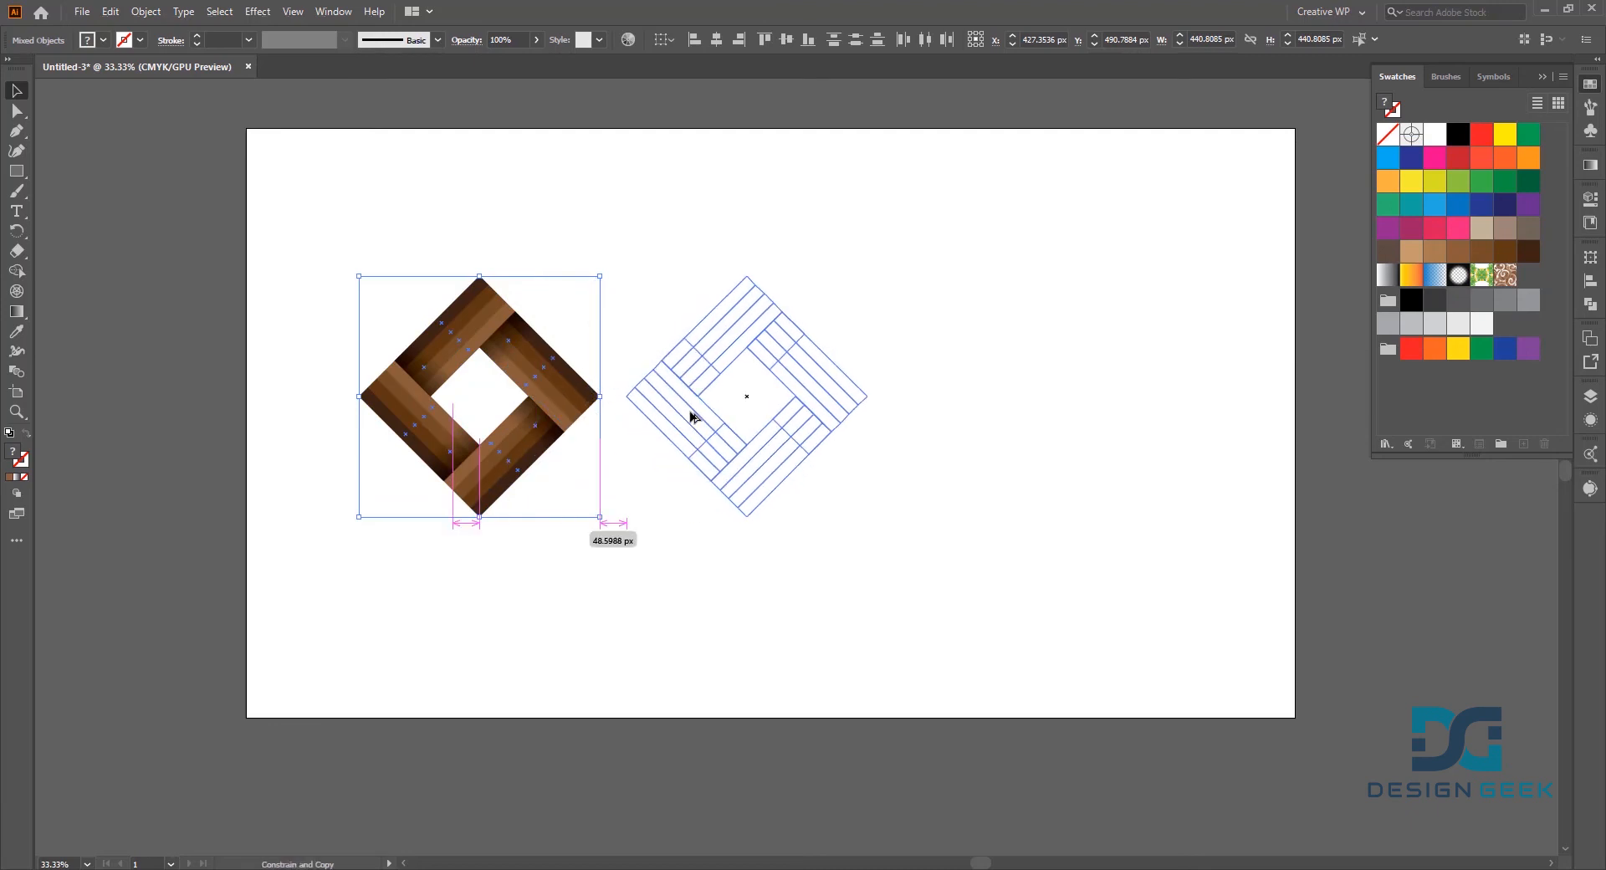
{"action": "left_click_drag", "start_coordinate": [691, 416], "coordinate": [691, 416]}
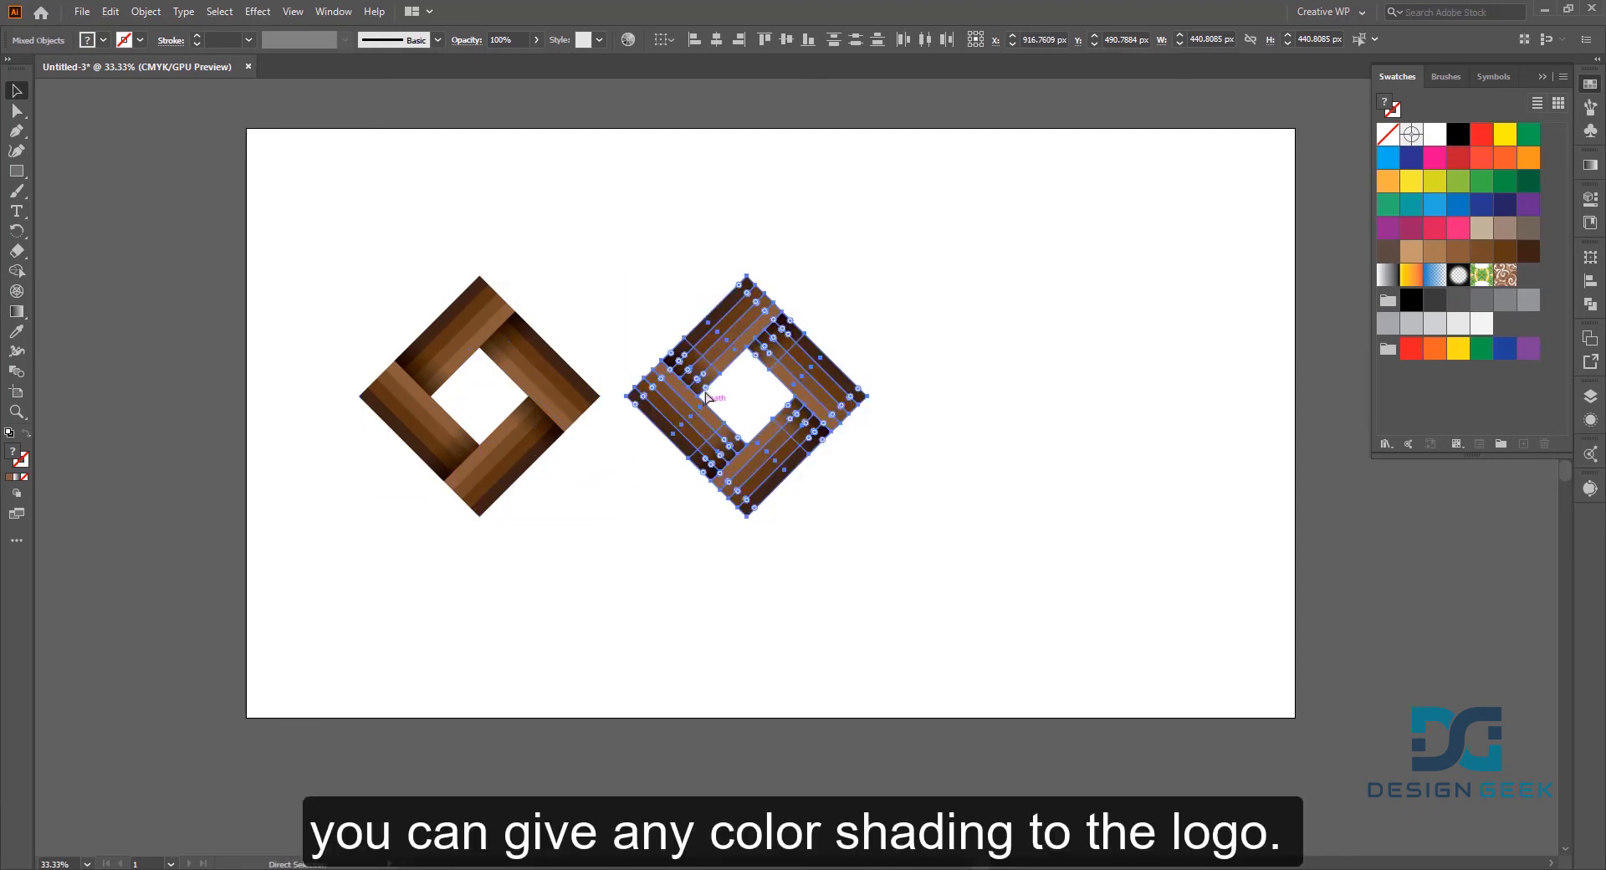
{"action": "key", "text": "ctrl+d"}
{"action": "left_click", "coordinate": [1000, 226]}
- Isolate the upper-right strip group of the middle diamond and fill its outermost strip dark navy and the second strip dark blue
{"action": "scroll", "coordinate": [788, 394], "scroll_direction": "up", "scroll_amount": 3}
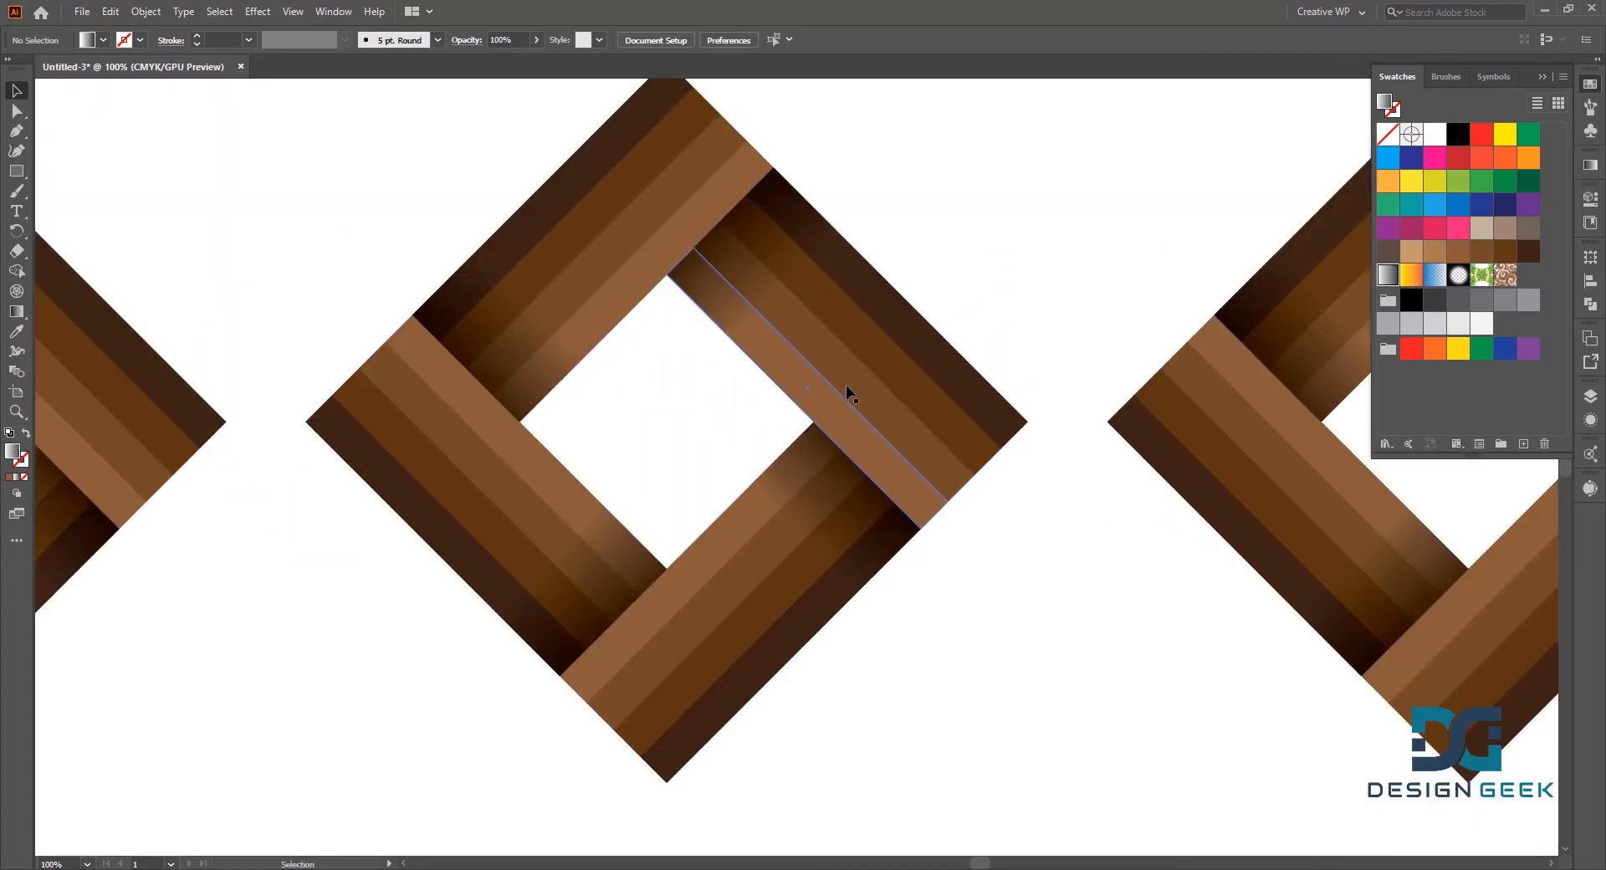
{"action": "left_click", "coordinate": [975, 378]}
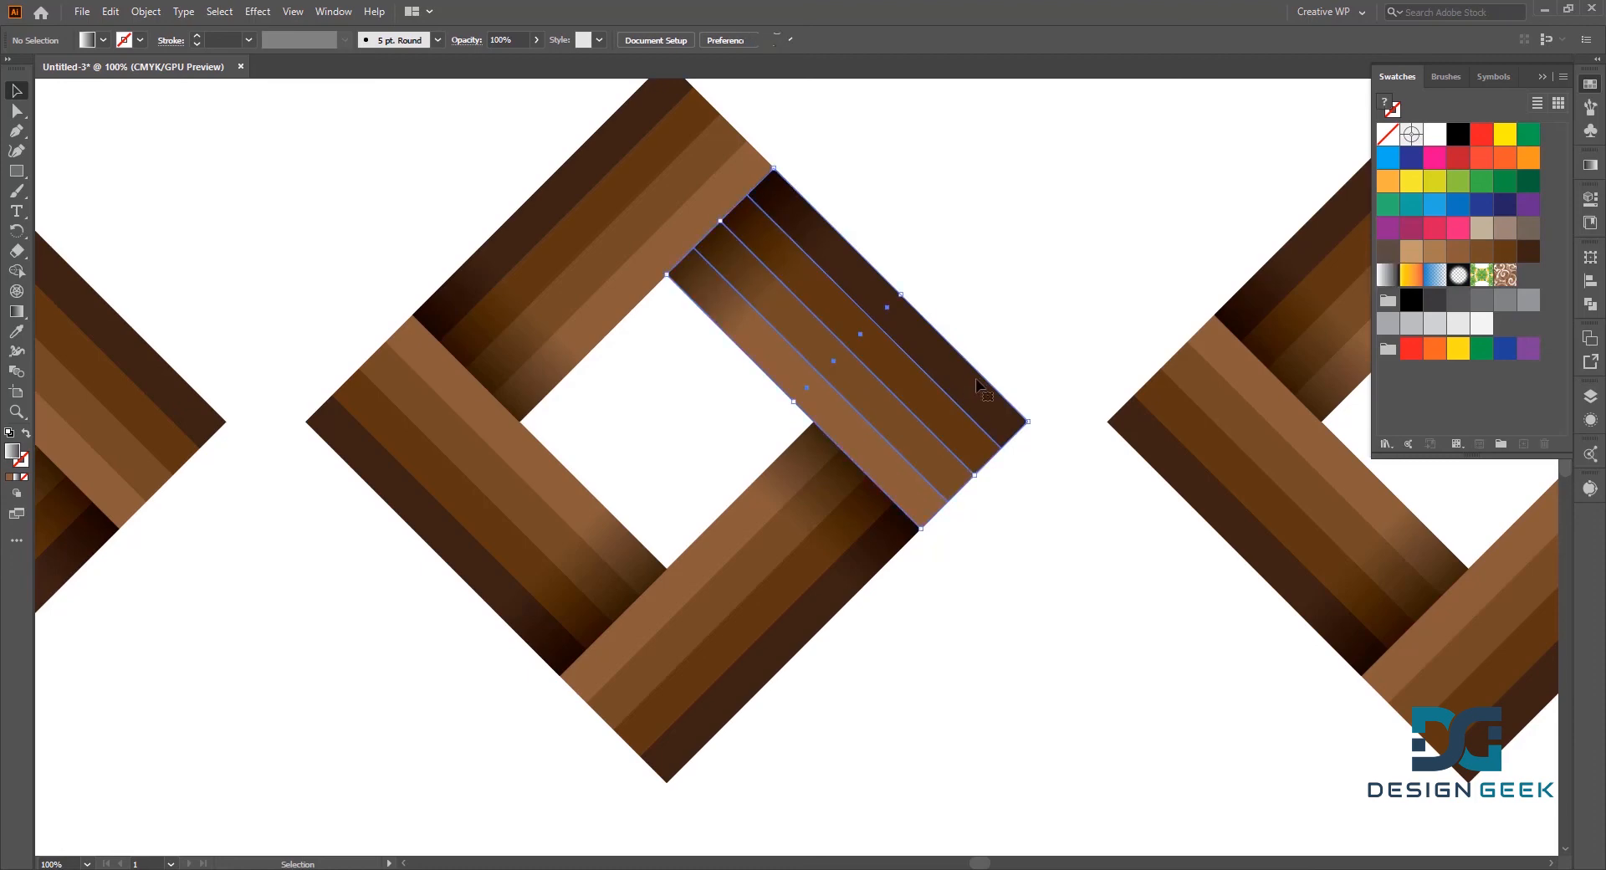
{"action": "double_click", "coordinate": [928, 343]}
{"action": "left_click", "coordinate": [929, 344]}
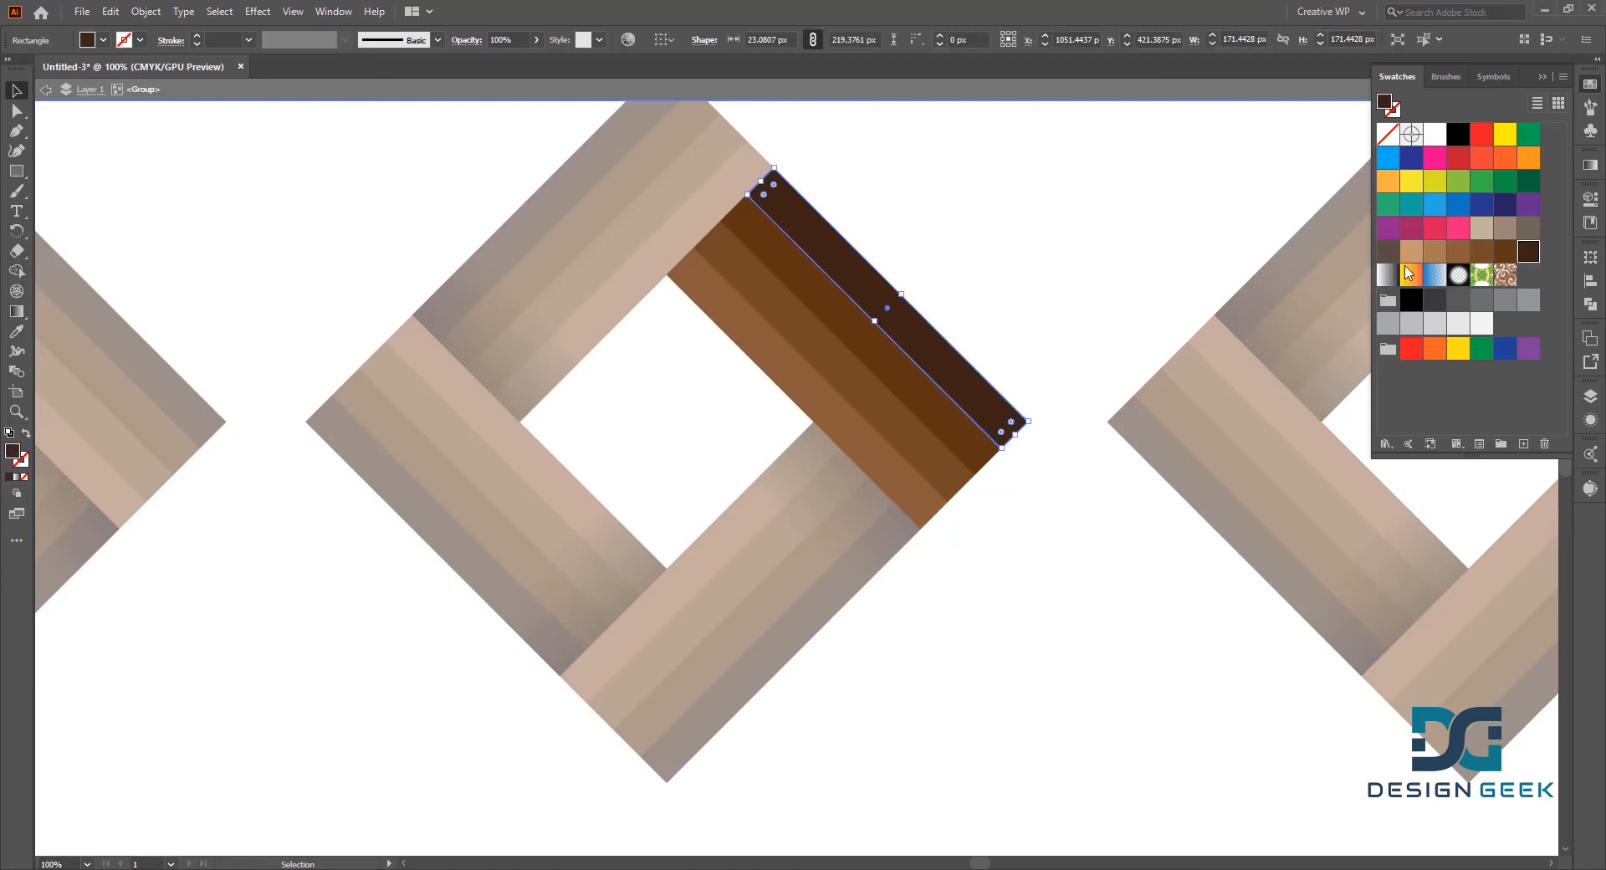
{"action": "left_click", "coordinate": [1504, 204]}
{"action": "left_click", "coordinate": [937, 398]}
{"action": "left_click", "coordinate": [1481, 201]}
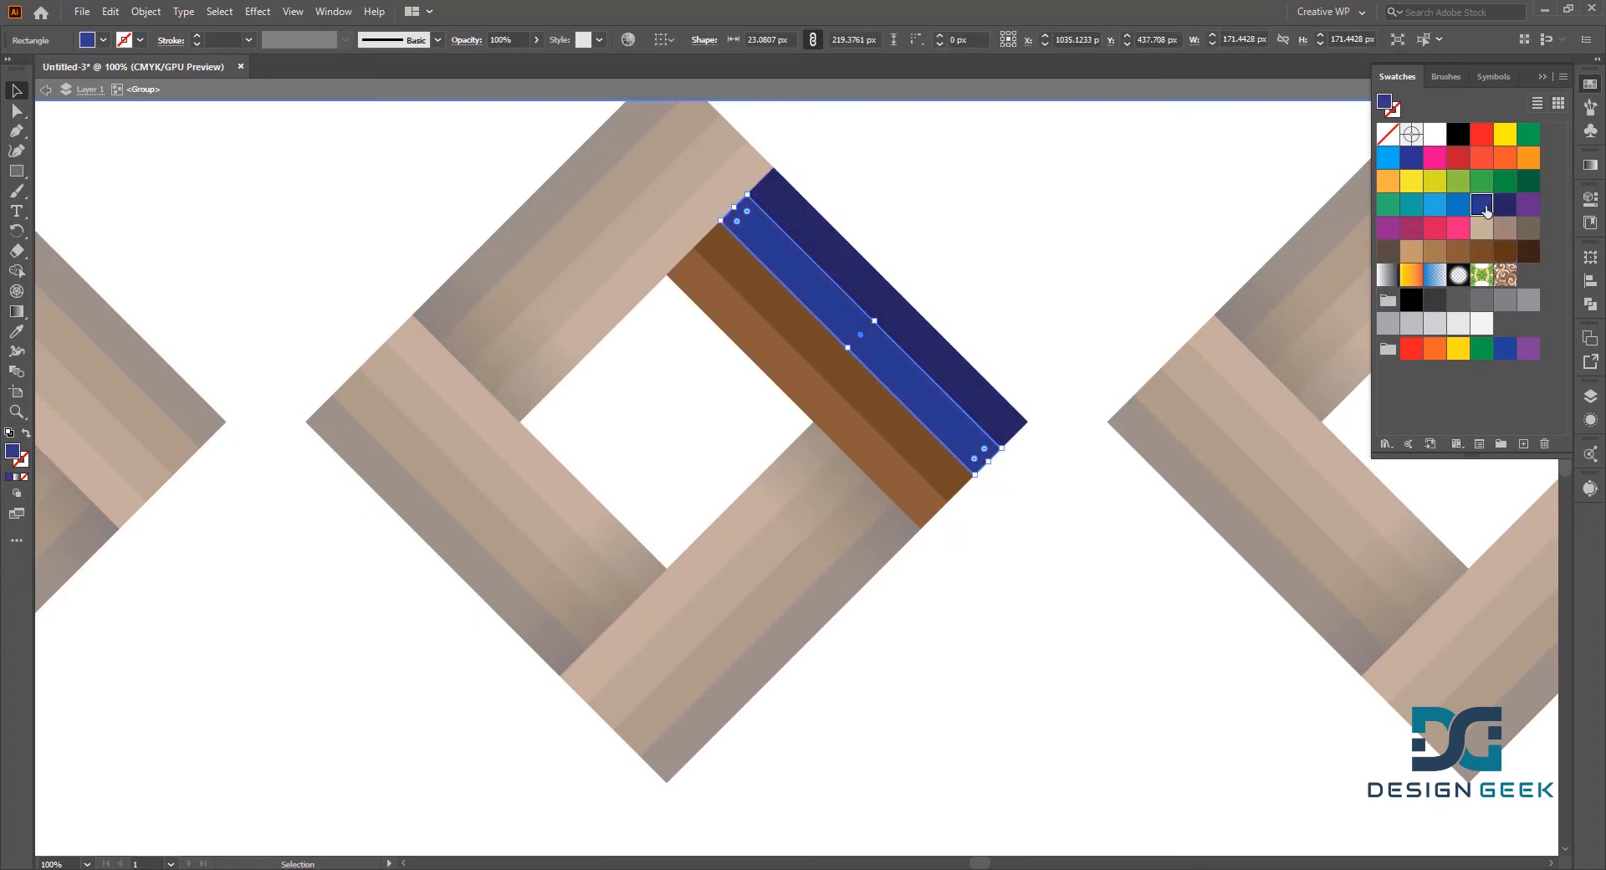
- Fill the third strip of the isolated group medium blue and the innermost strip light blue, and exit the group
{"action": "left_click", "coordinate": [869, 422]}
{"action": "left_click", "coordinate": [1457, 204]}
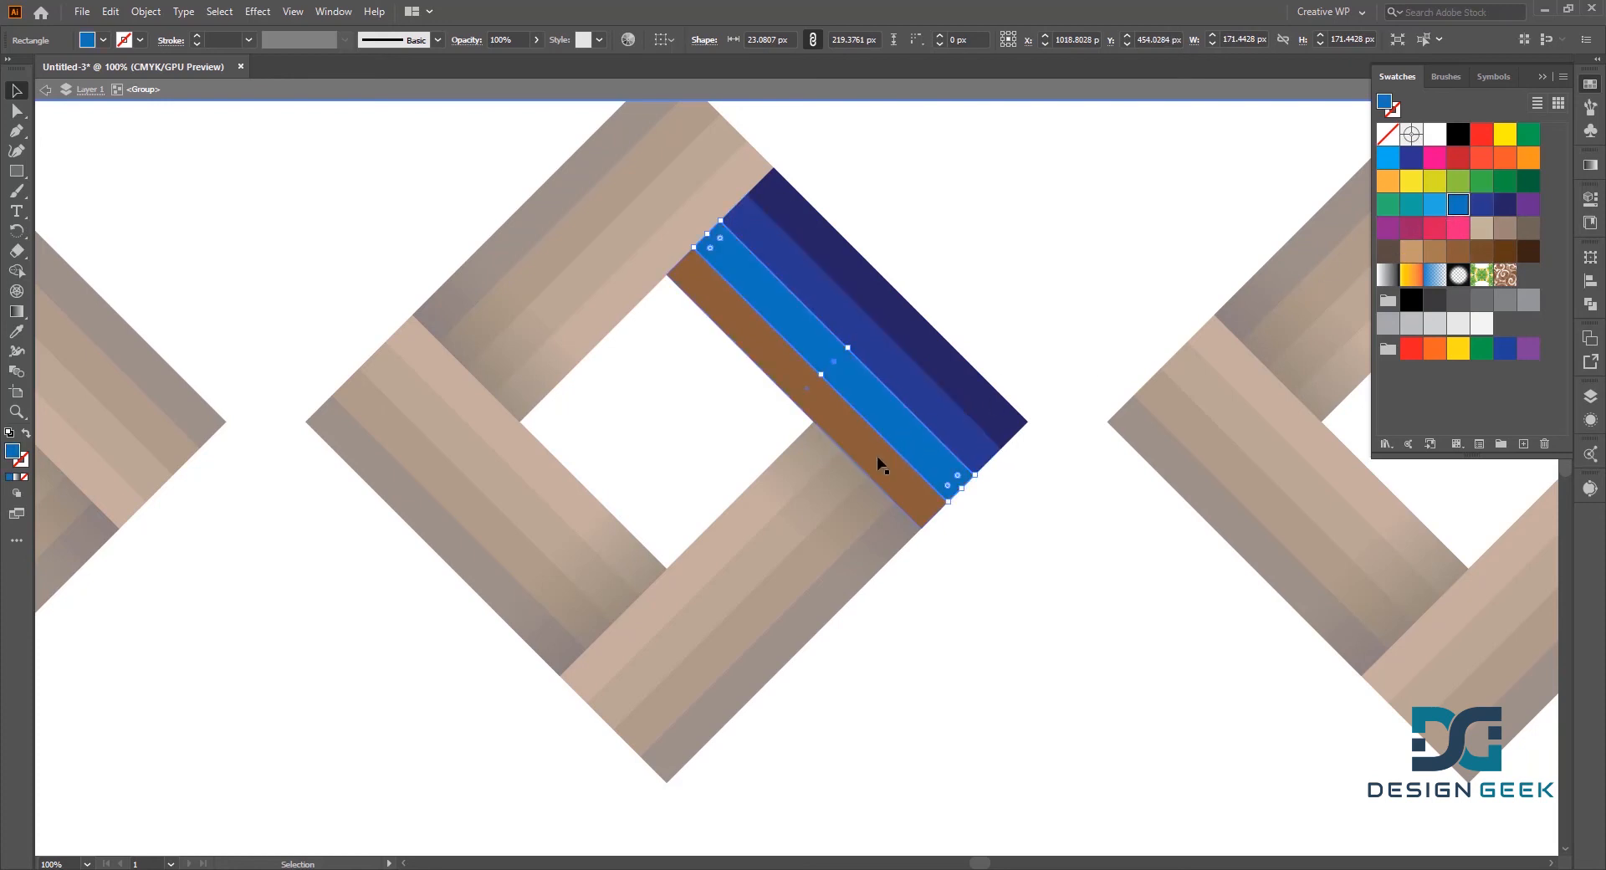
{"action": "left_click", "coordinate": [928, 512]}
{"action": "left_click", "coordinate": [1433, 209]}
{"action": "left_click", "coordinate": [975, 257]}
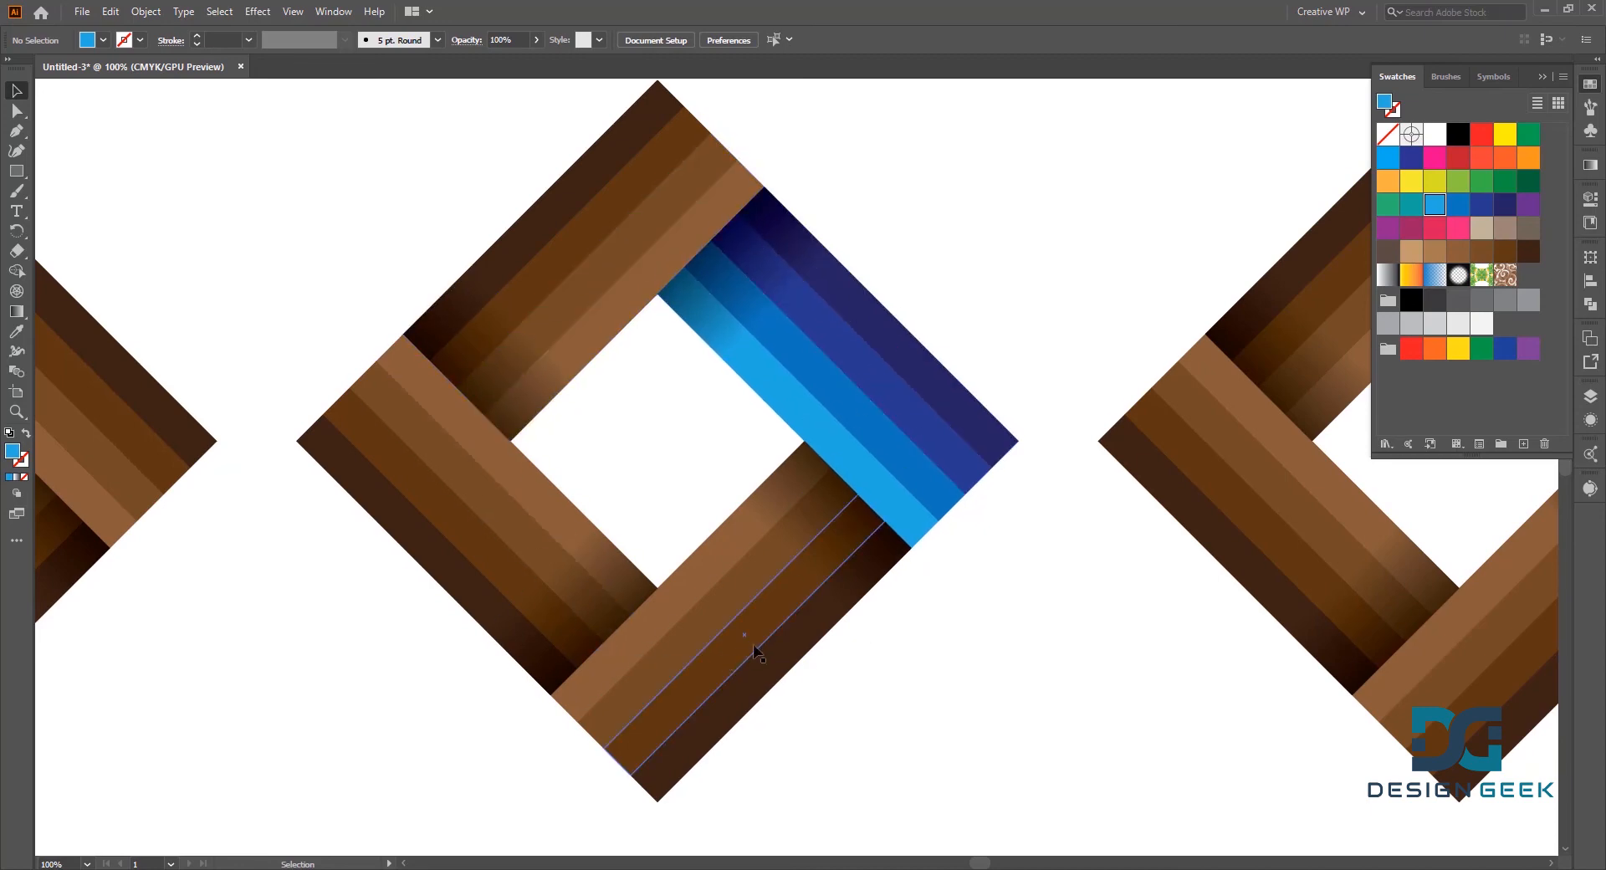
{"action": "left_click", "coordinate": [649, 224]}
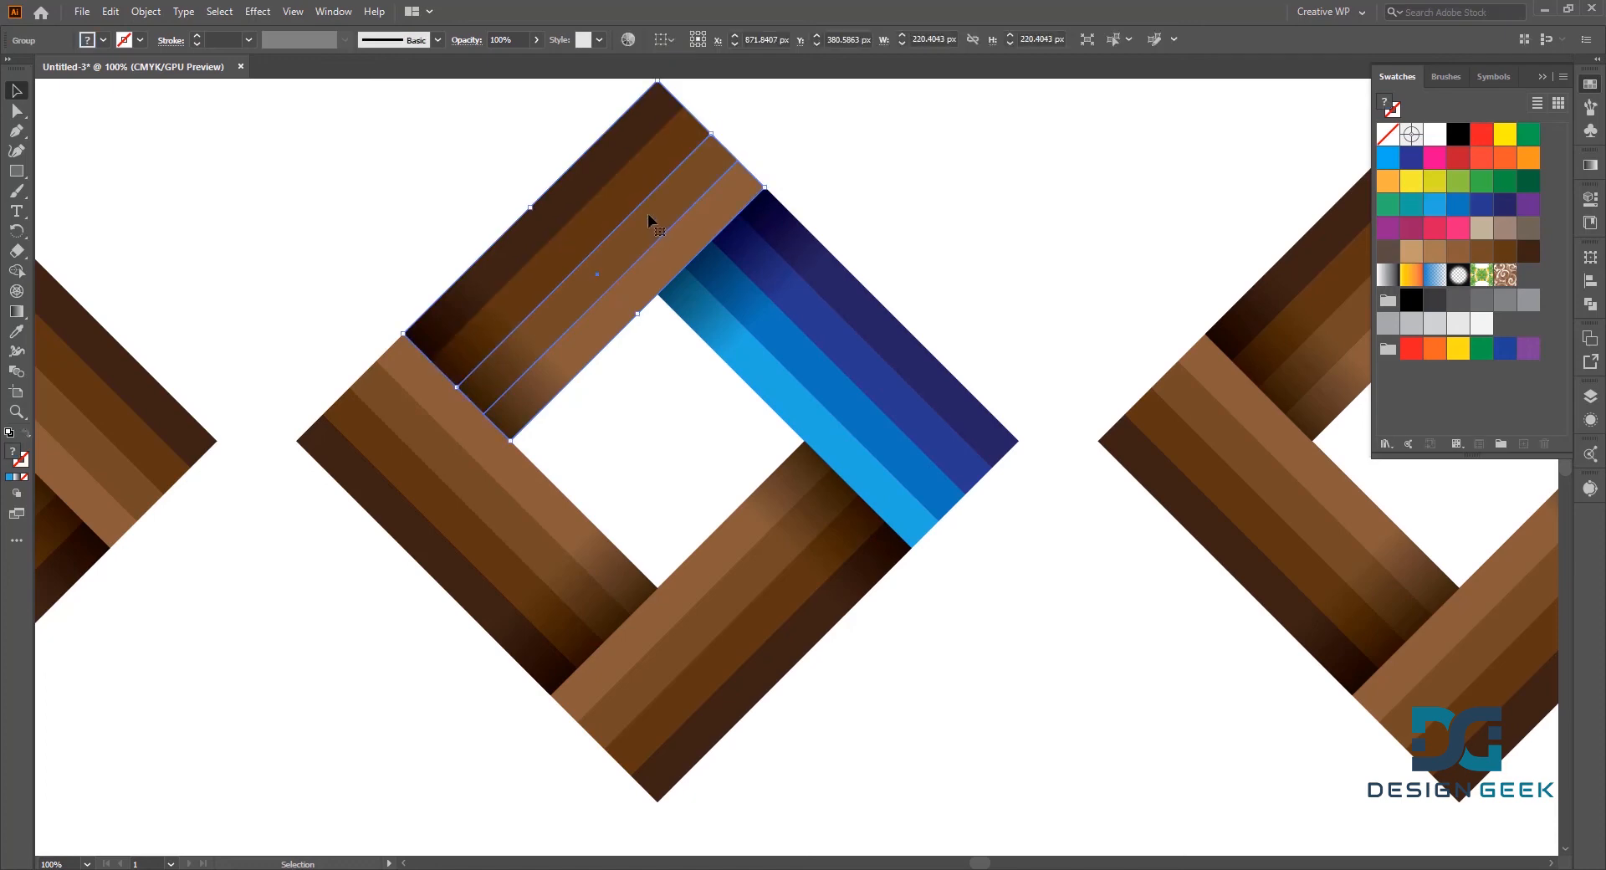
{"action": "double_click", "coordinate": [648, 215]}
{"action": "double_click", "coordinate": [1051, 240]}
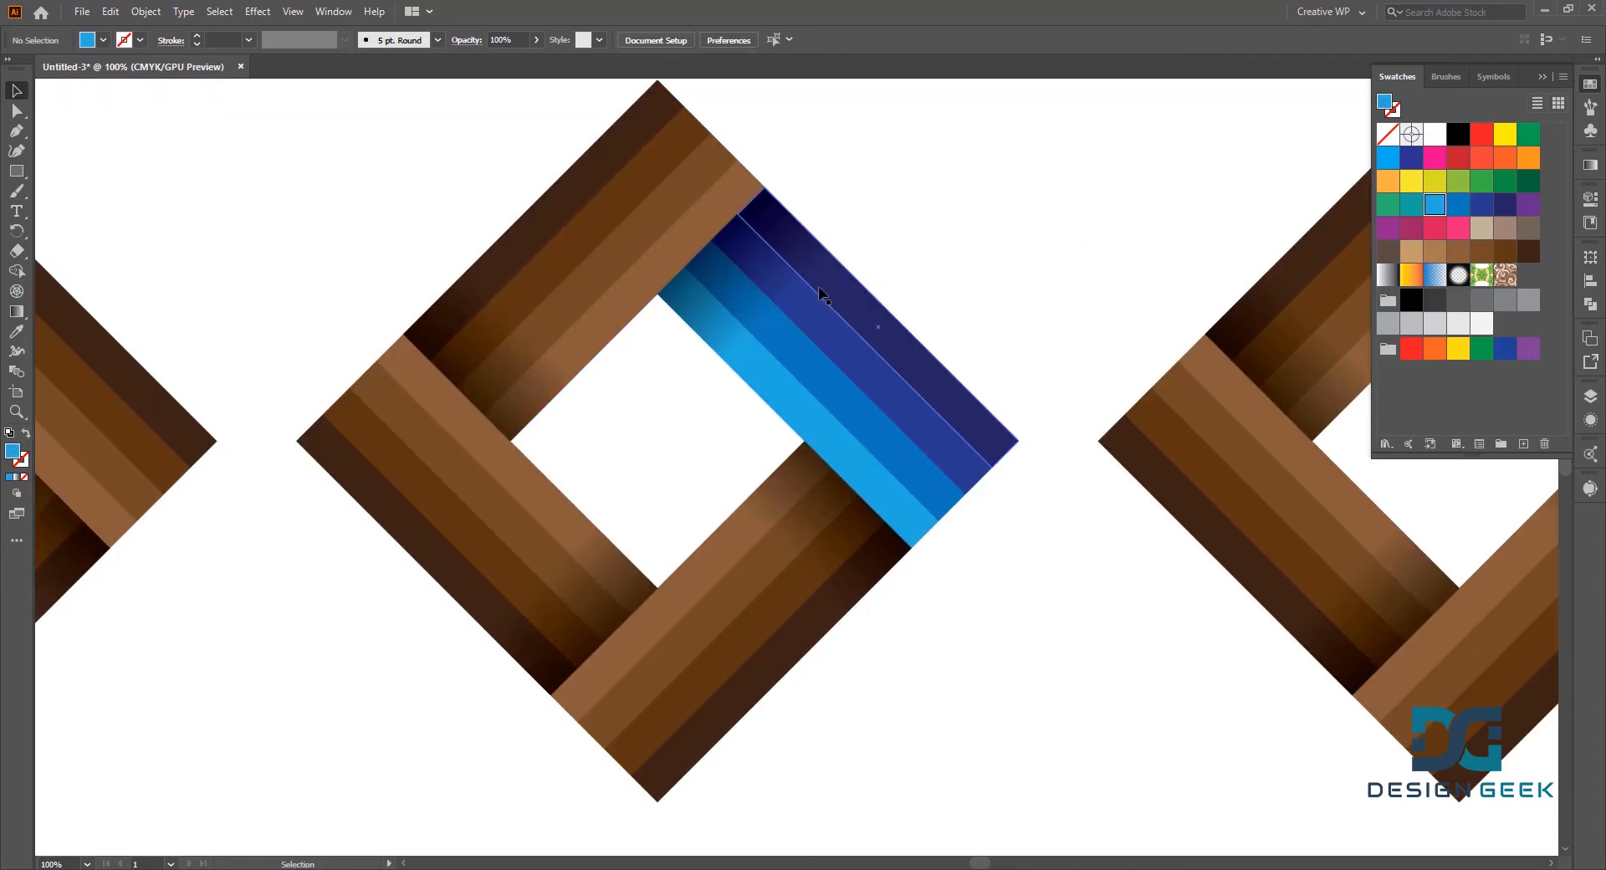
- Copy the four blue shades with the Eyedropper onto the matching strips of the middle diamond's upper-left group, darkest outermost
{"action": "left_click", "coordinate": [17, 331]}
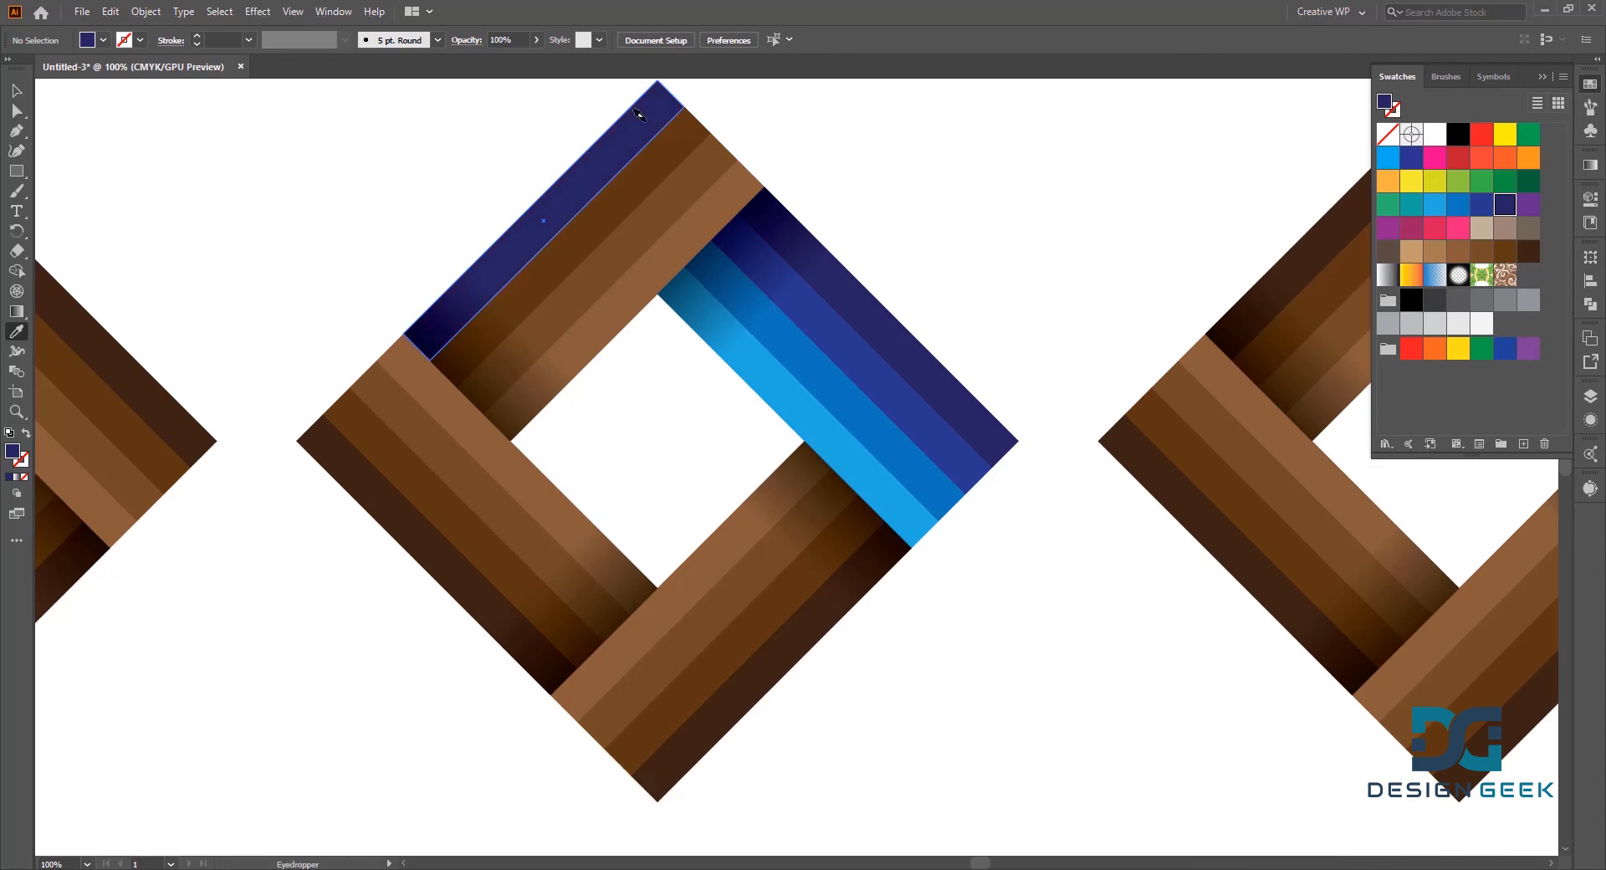
{"action": "left_click", "coordinate": [880, 375]}
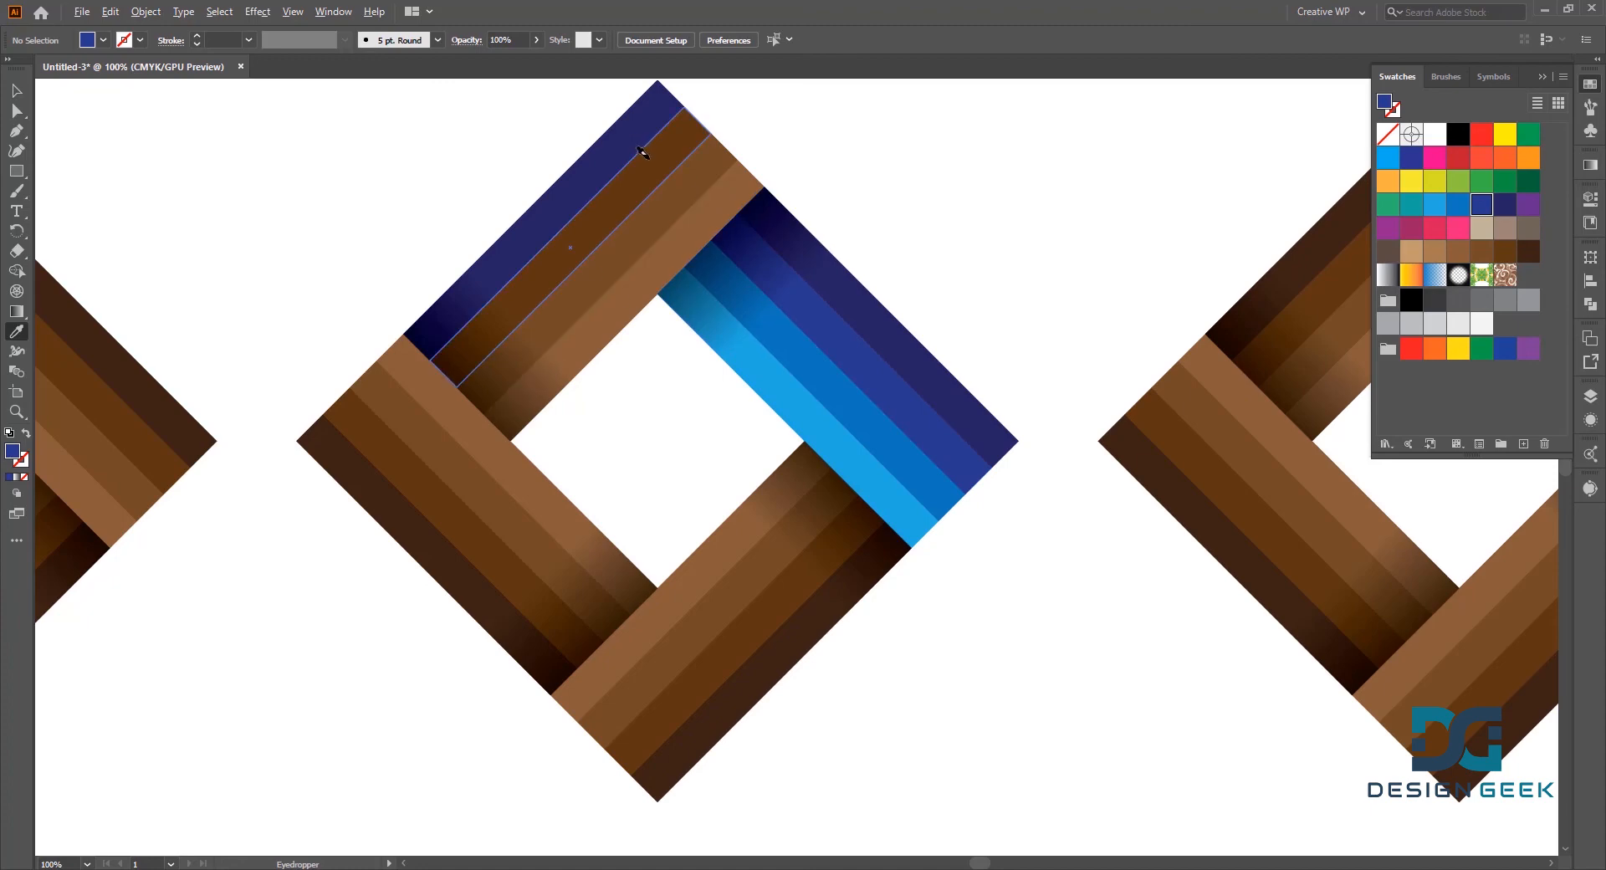
{"action": "left_click", "coordinate": [641, 151], "text": "alt"}
{"action": "left_click", "coordinate": [857, 407]}
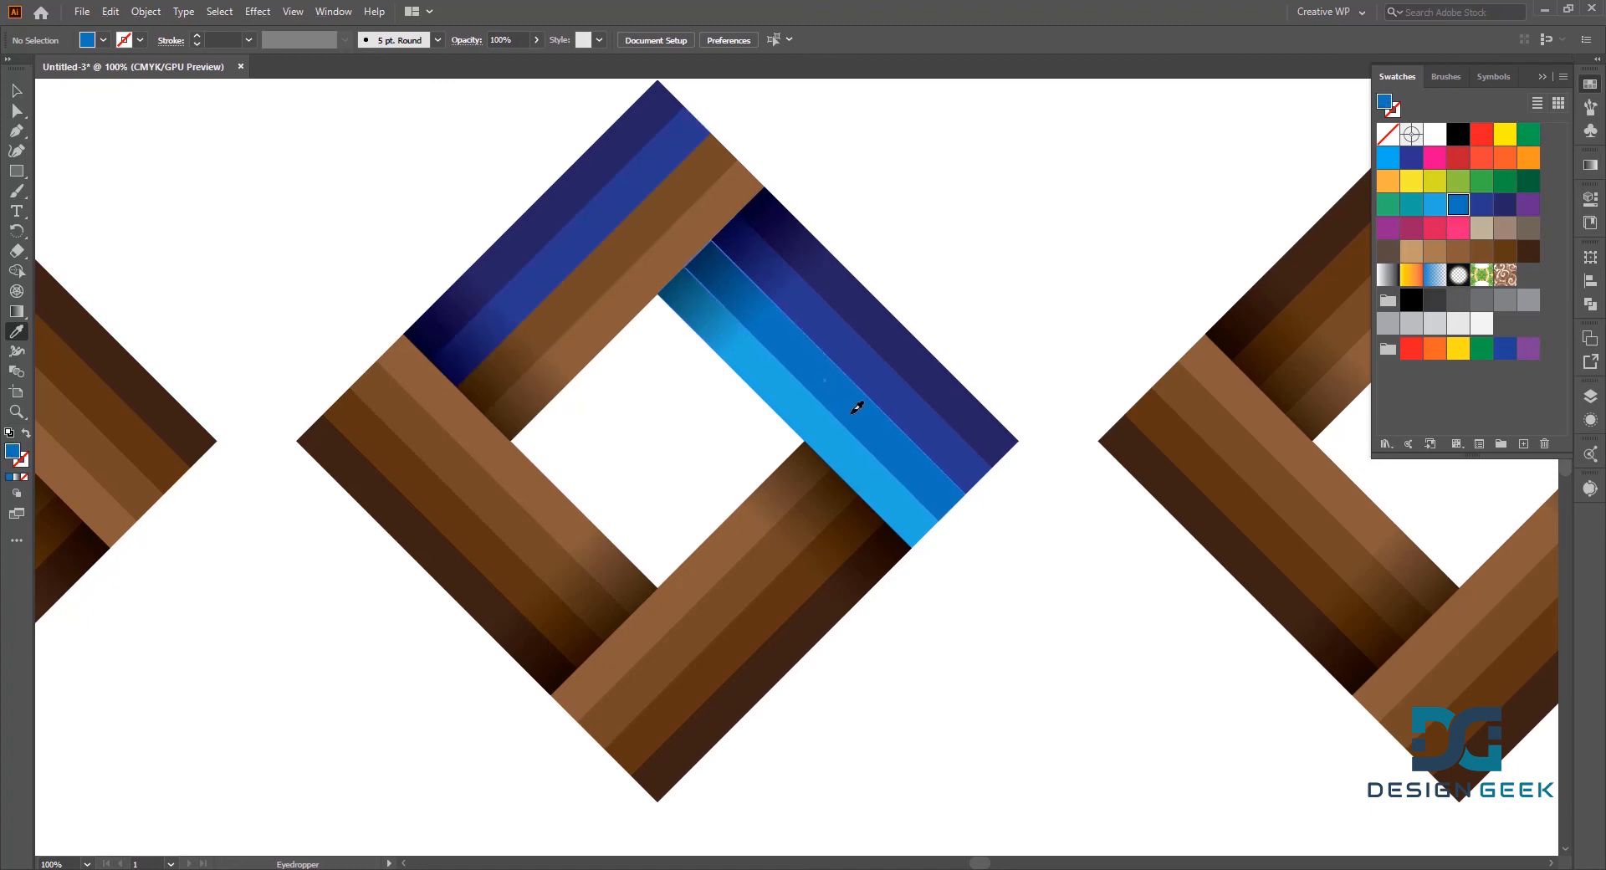
{"action": "left_click", "coordinate": [637, 237], "text": "alt"}
{"action": "left_click", "coordinate": [830, 423]}
{"action": "left_click", "coordinate": [674, 251], "text": "alt"}
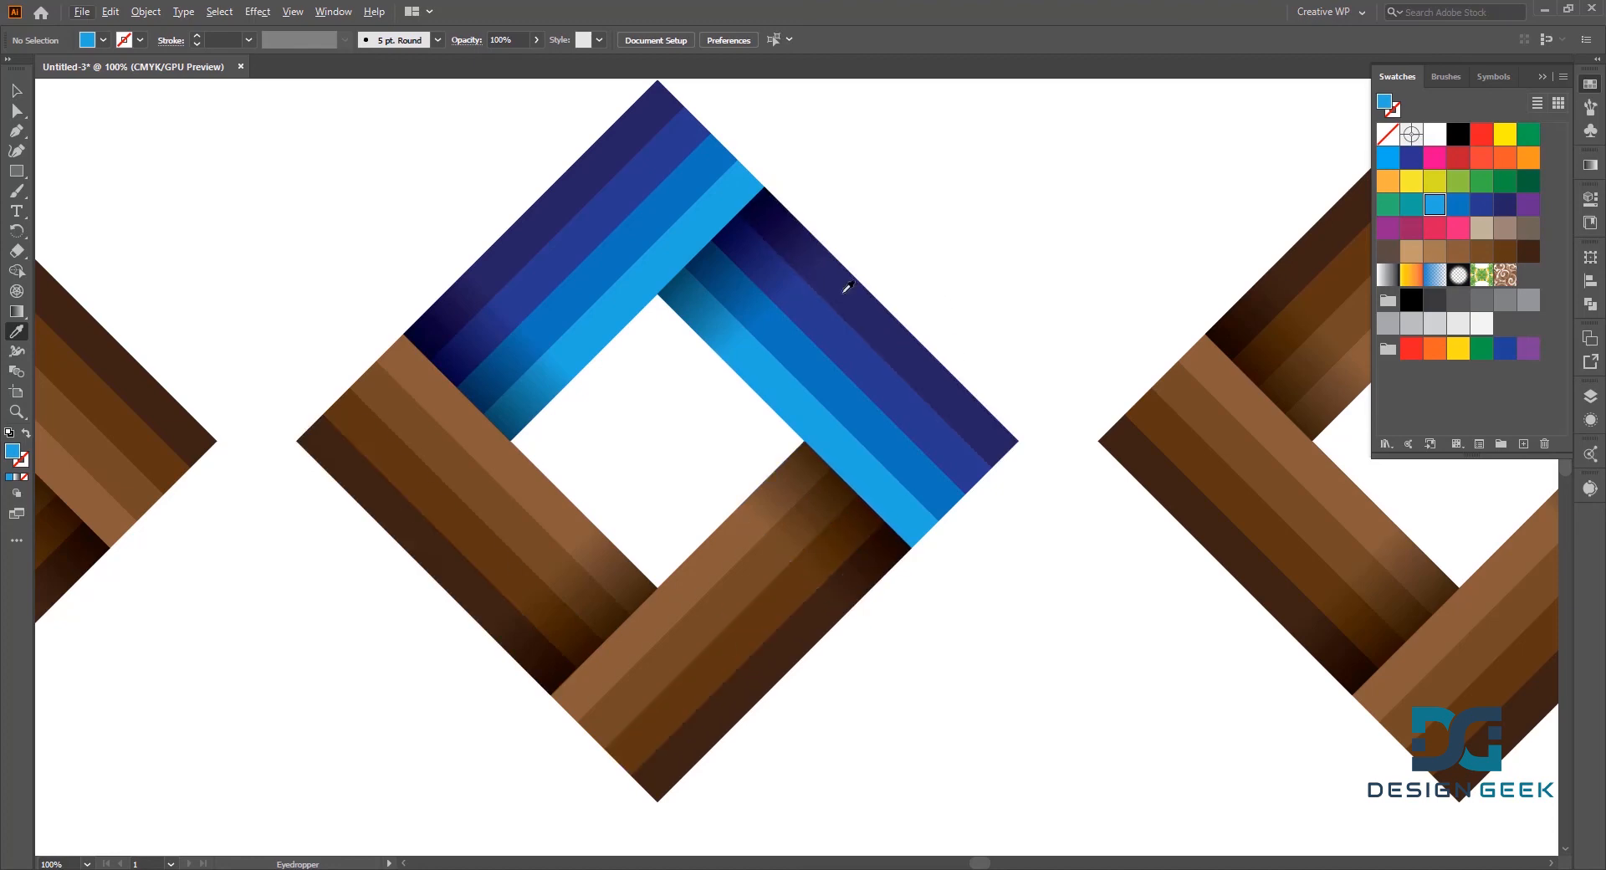
{"action": "left_click", "coordinate": [931, 386], "text": "alt"}
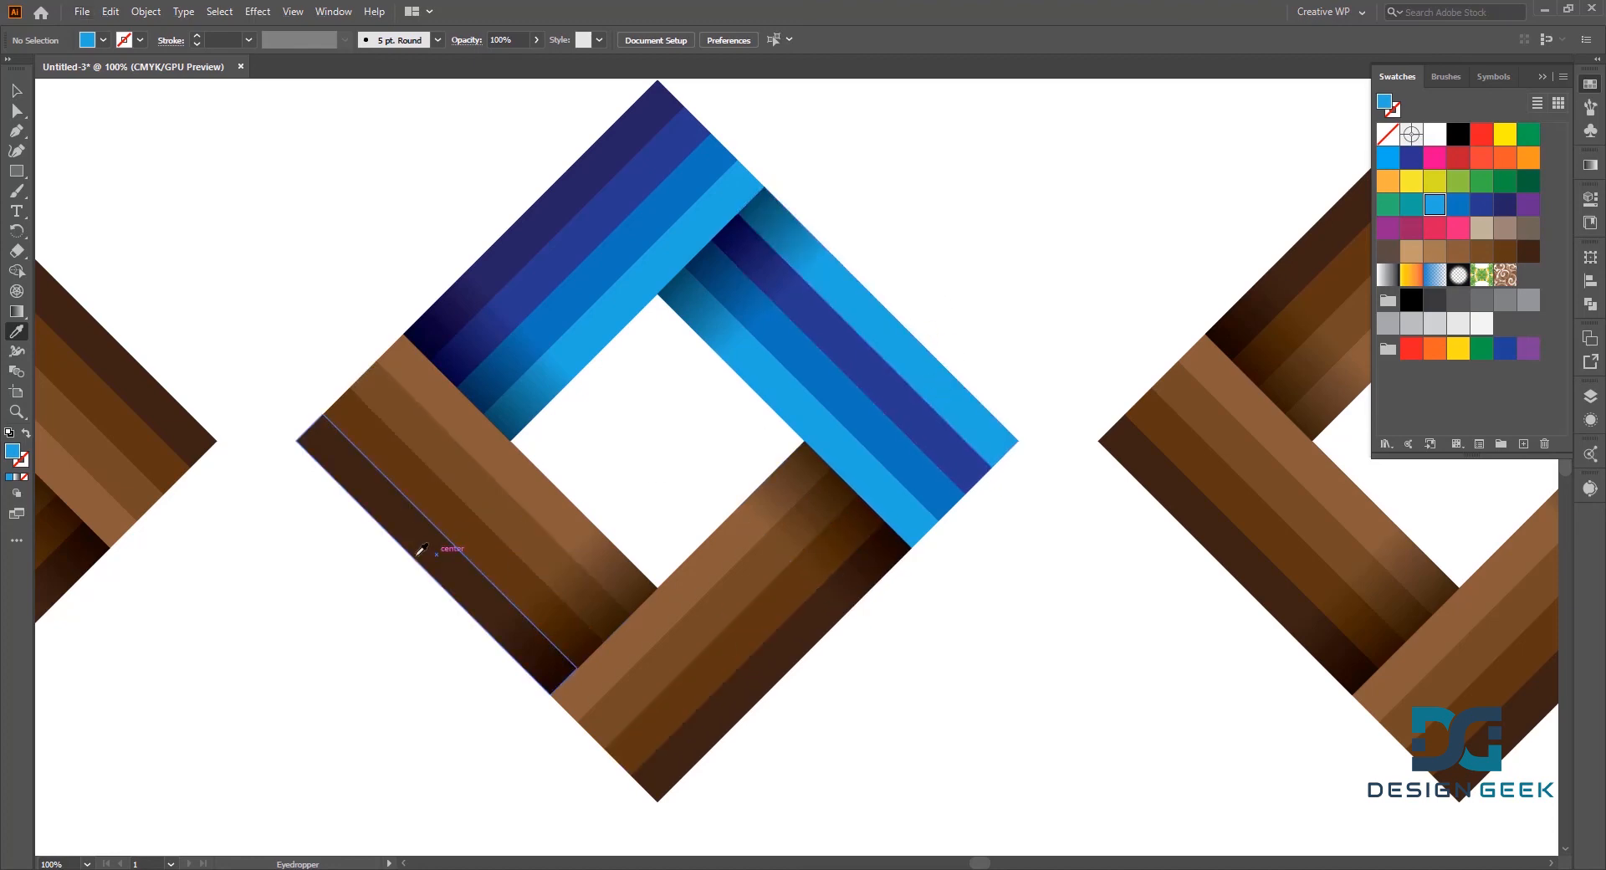
{"action": "left_click", "coordinate": [576, 623]}
{"action": "left_click", "coordinate": [852, 316]}
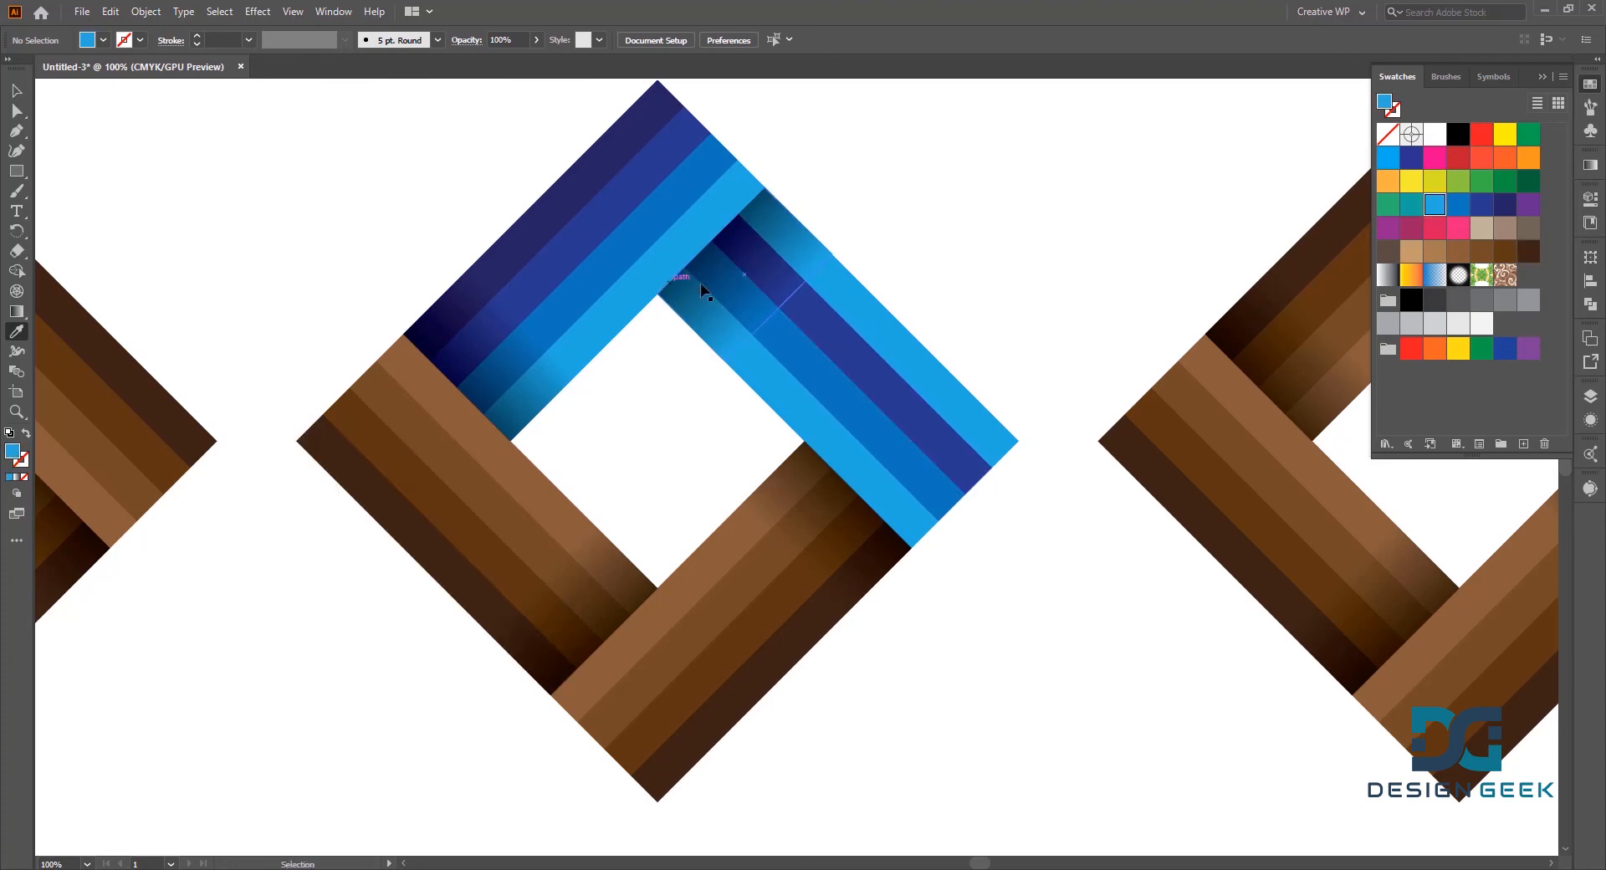
{"action": "key", "text": "ctrl+z"}
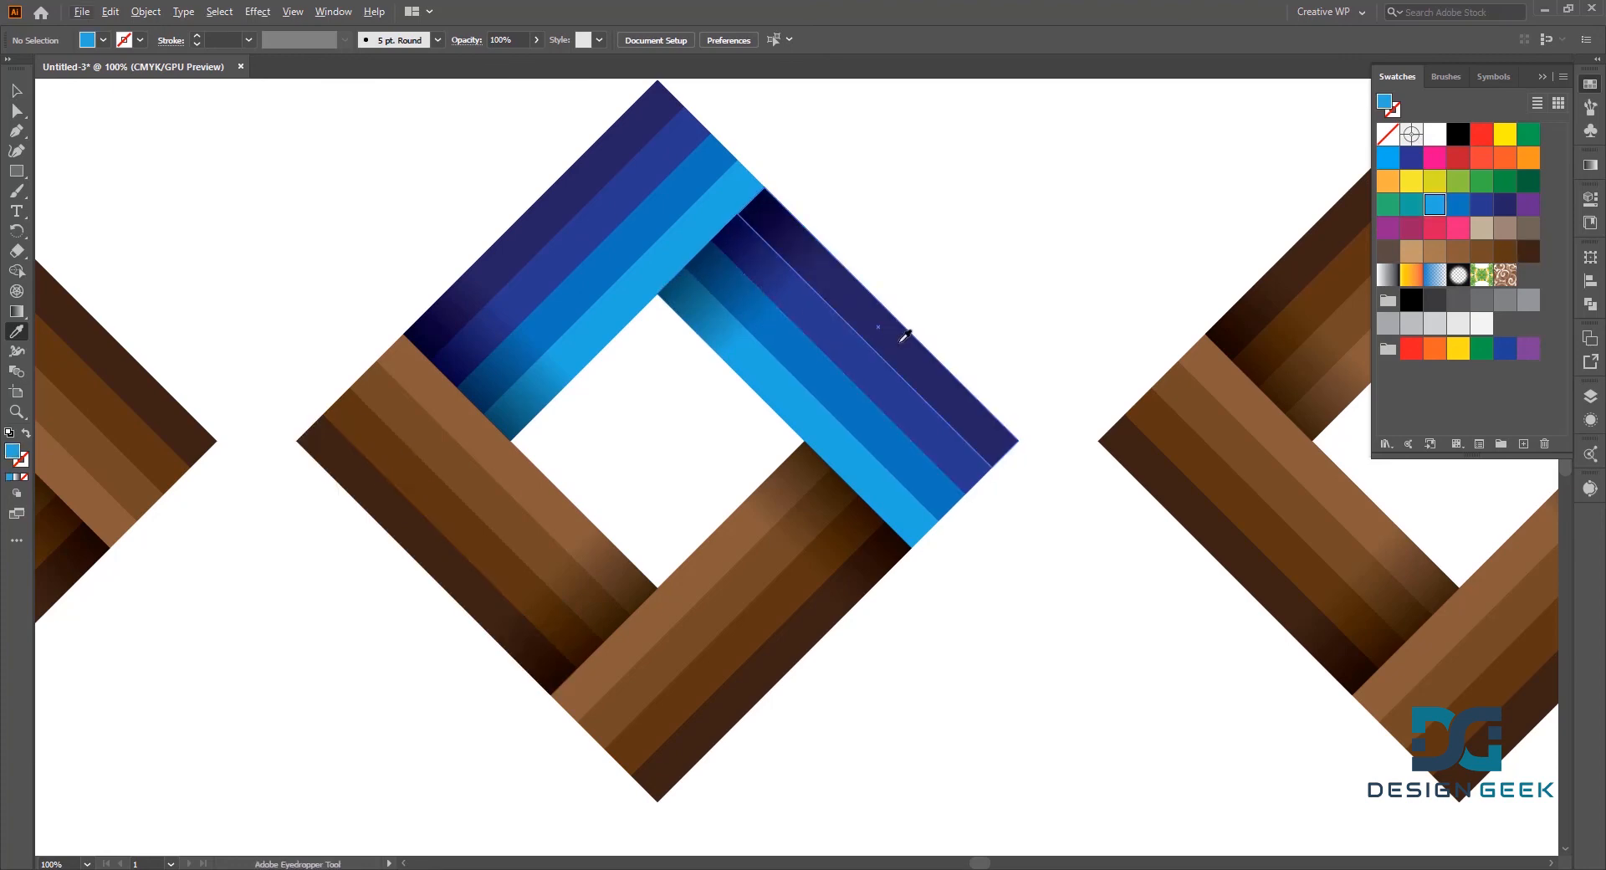
- Copy dark navy and dark blue with the Eyedropper onto the outermost and second strips of the middle diamond's lower-left and lower-right groups
{"action": "left_click", "coordinate": [901, 340]}
{"action": "left_click", "coordinate": [347, 468], "text": "alt"}
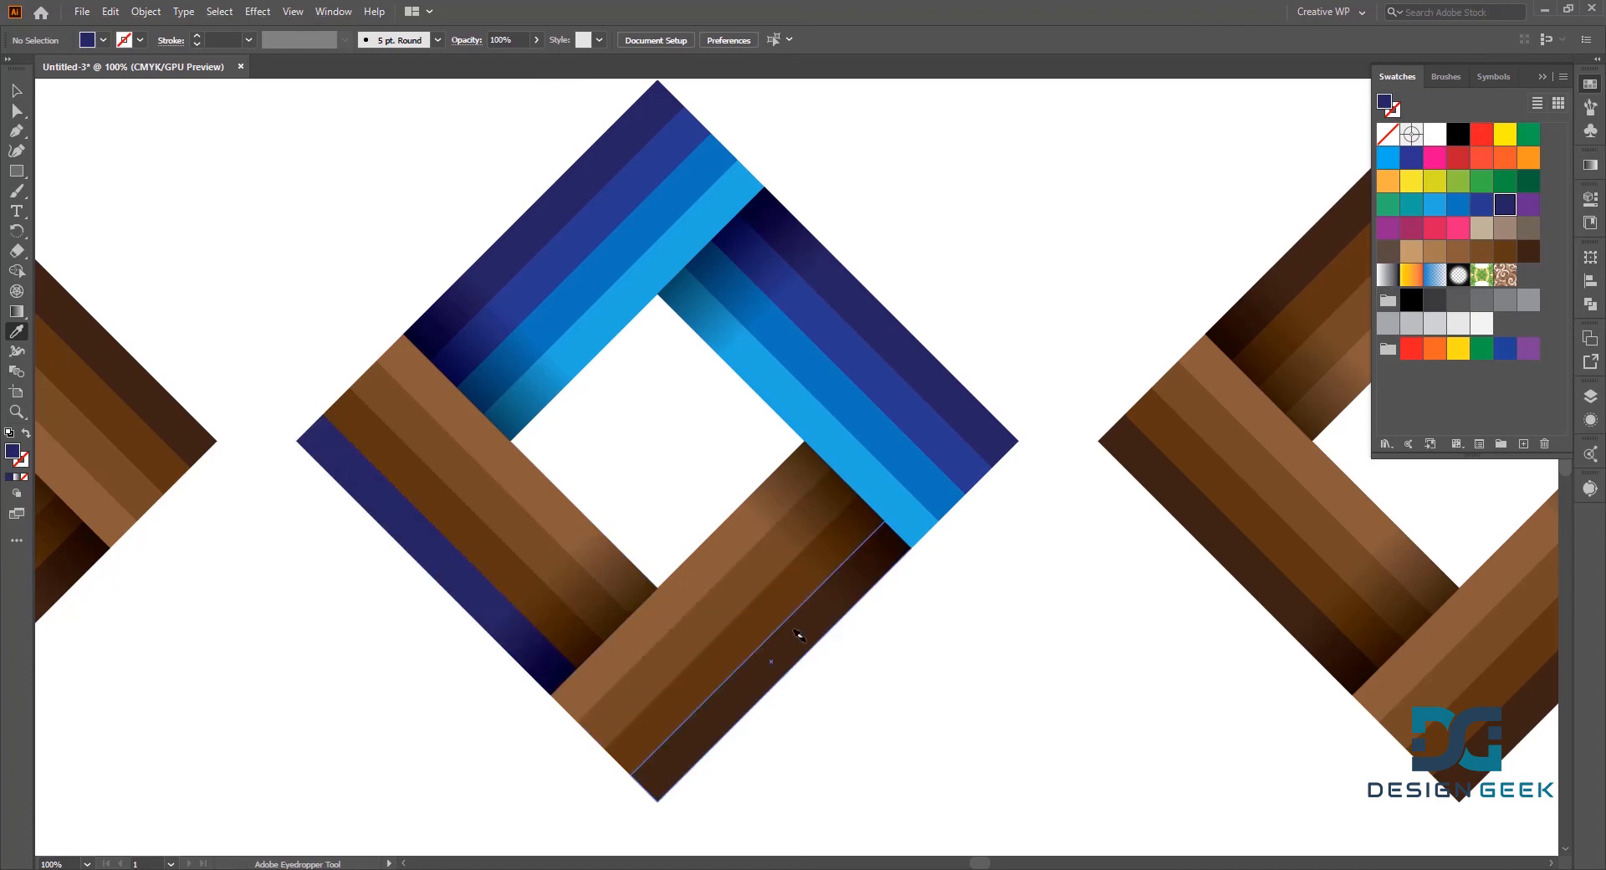
{"action": "left_click", "coordinate": [925, 430]}
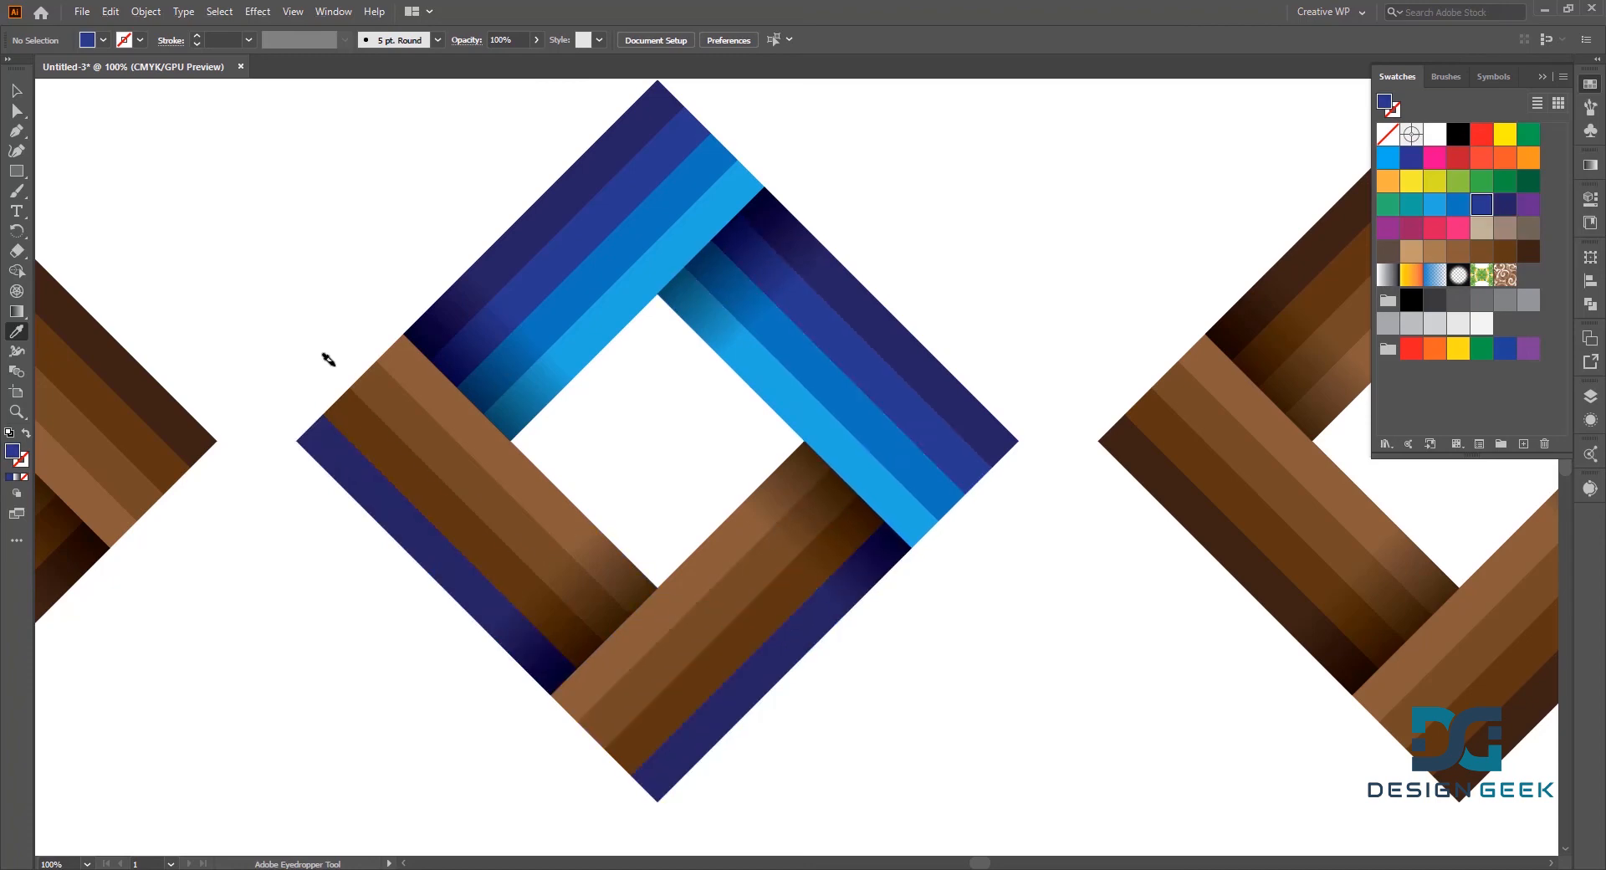
{"action": "left_click", "coordinate": [328, 398], "text": "alt"}
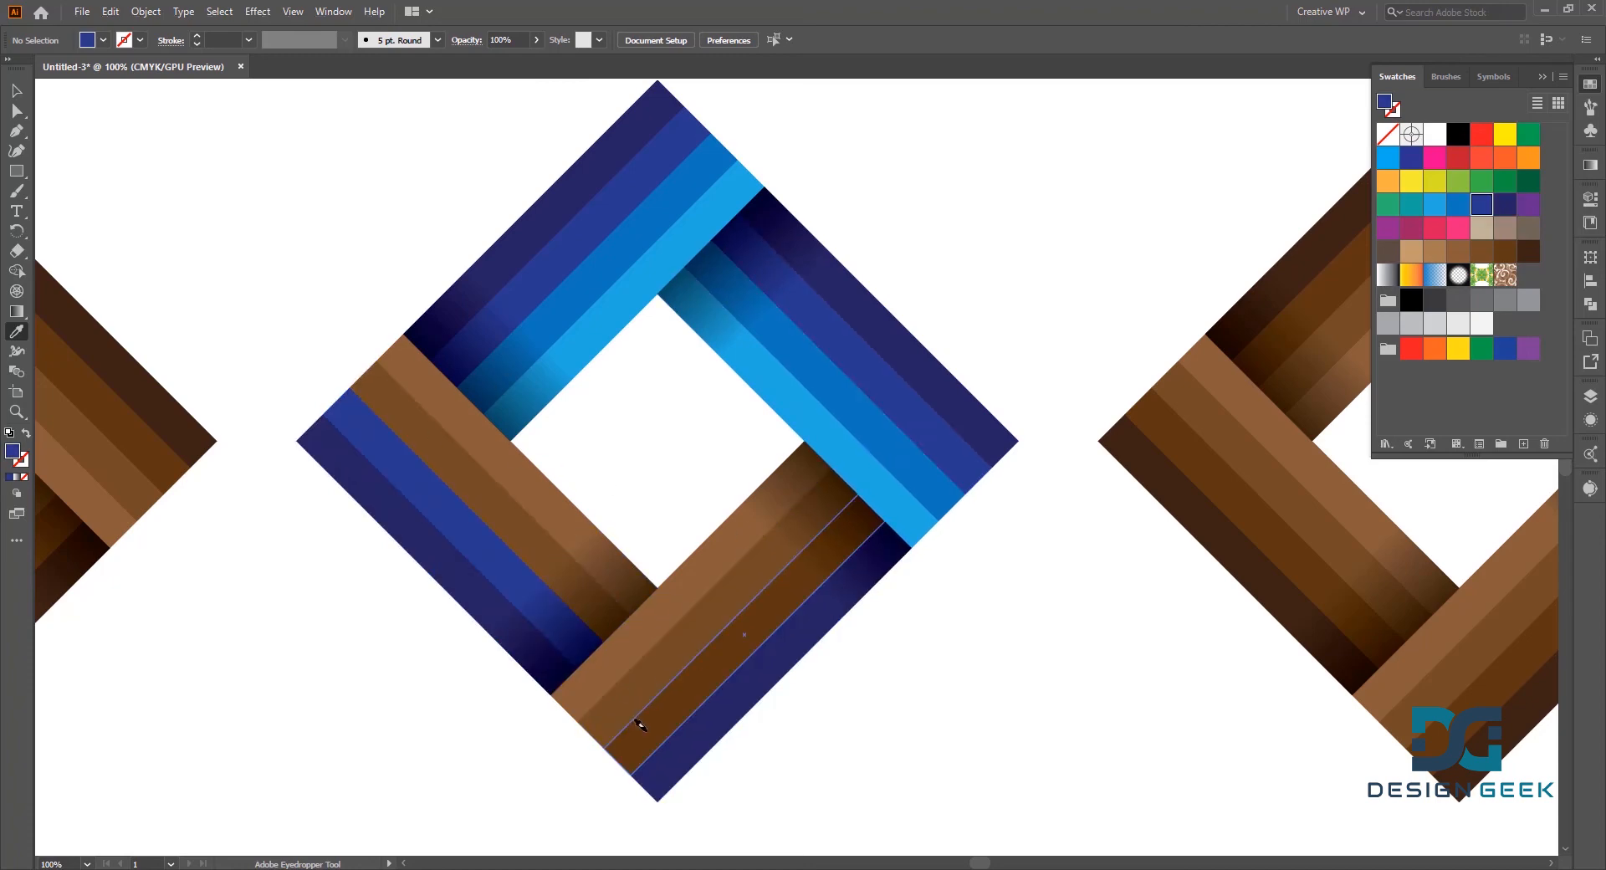
{"action": "left_click", "coordinate": [826, 574], "text": "alt"}
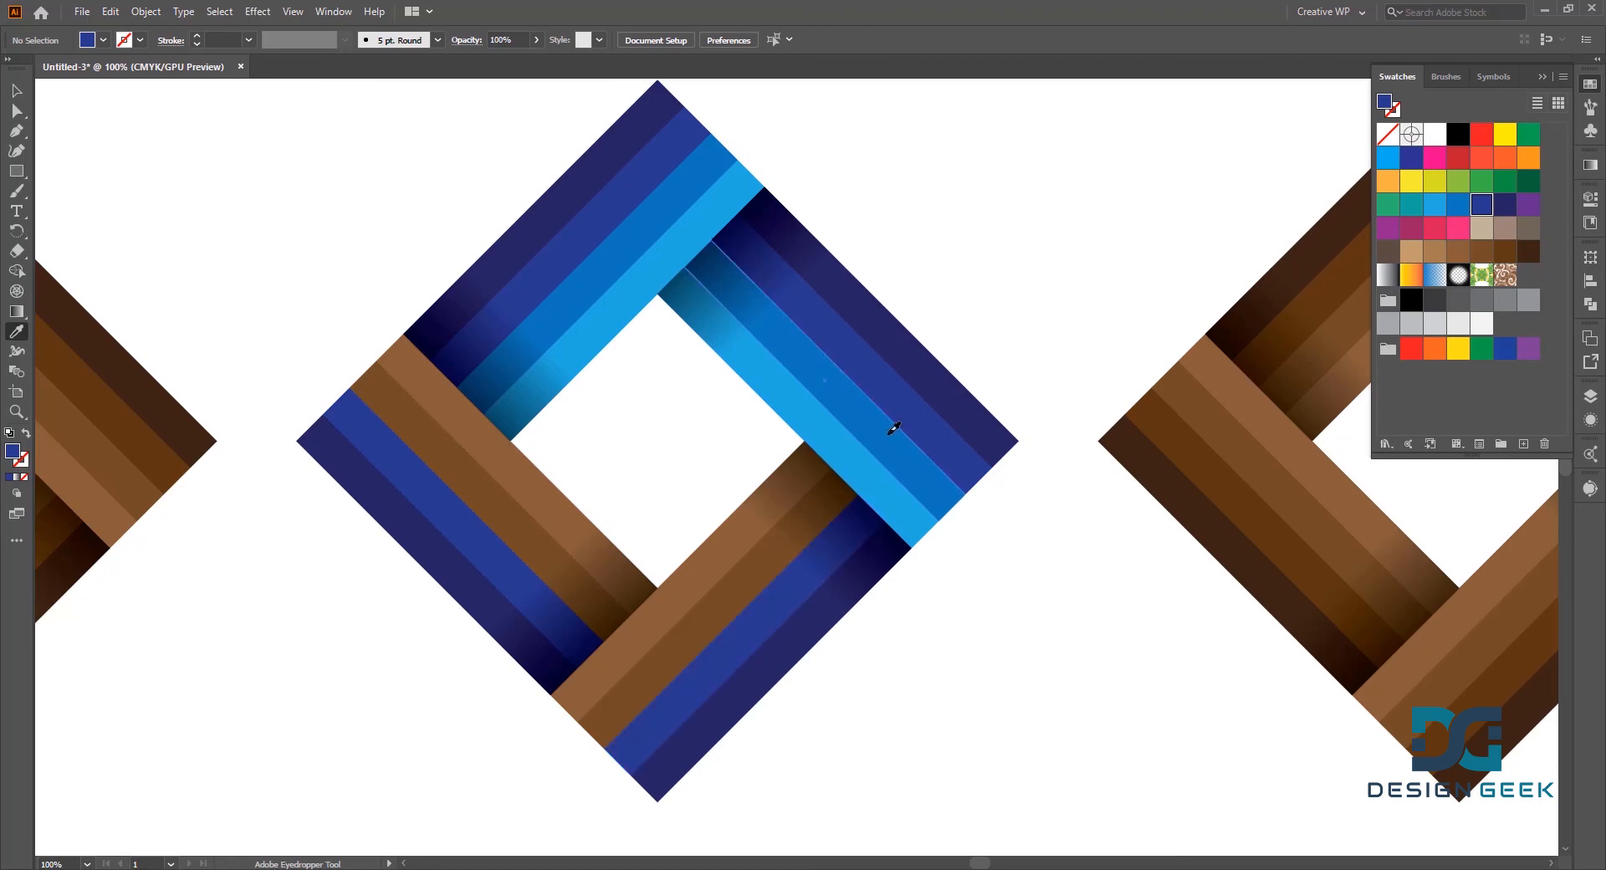
- Copy medium blue and light blue with the Eyedropper onto the third and innermost strips of the middle diamond's two lower groups
{"action": "left_click", "coordinate": [893, 428]}
{"action": "left_click", "coordinate": [368, 387], "text": "alt"}
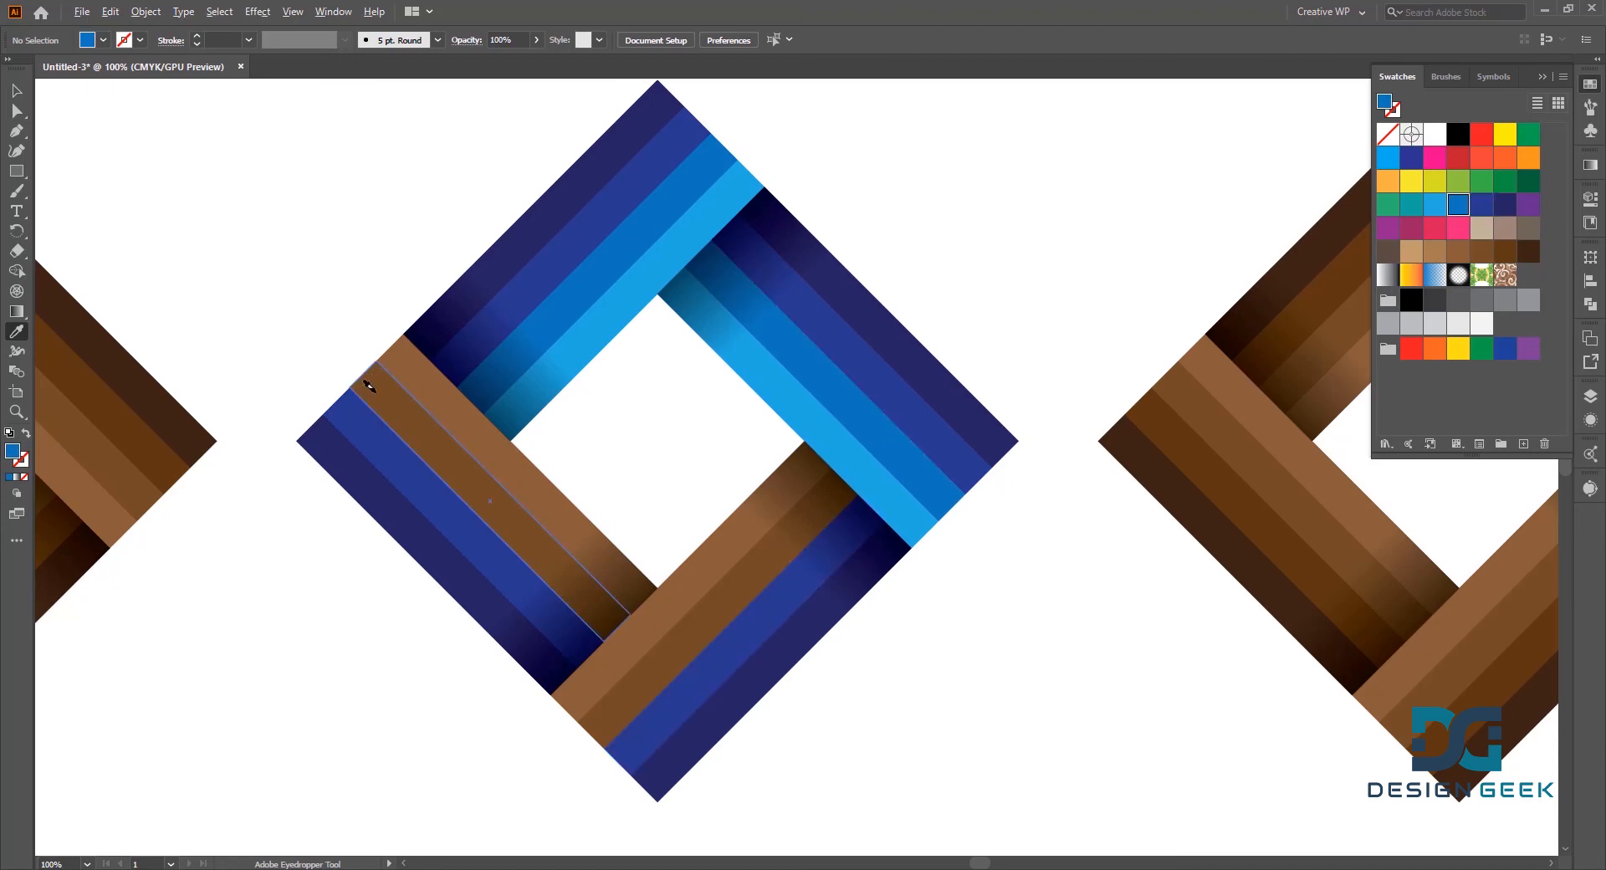
{"action": "left_click", "coordinate": [623, 686], "text": "alt"}
{"action": "left_click", "coordinate": [781, 380]}
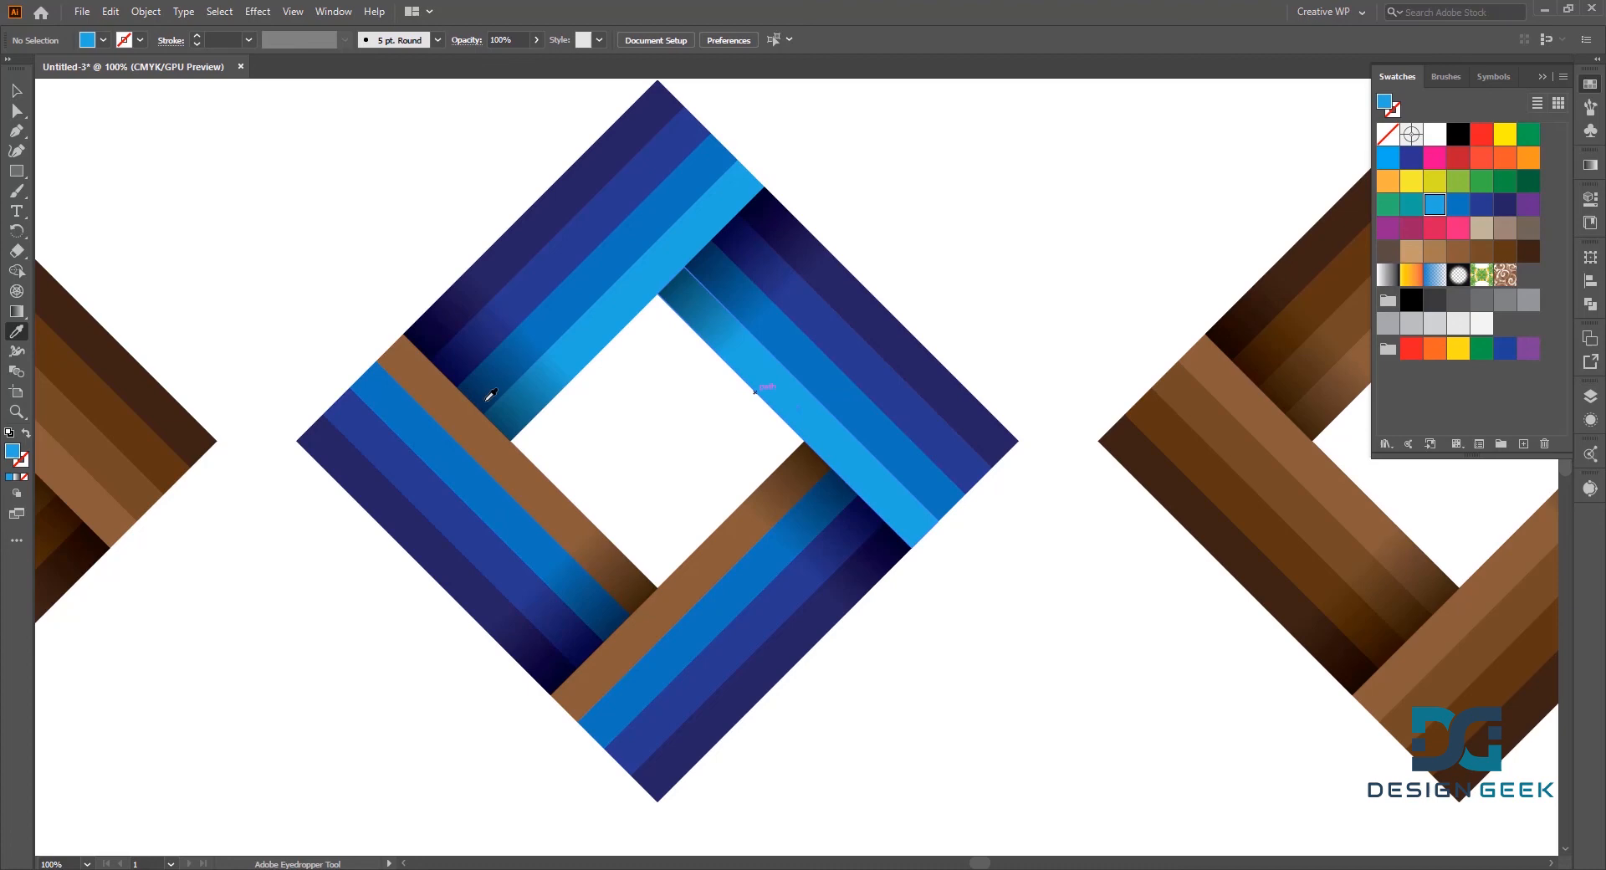
{"action": "left_click", "coordinate": [420, 383], "text": "alt"}
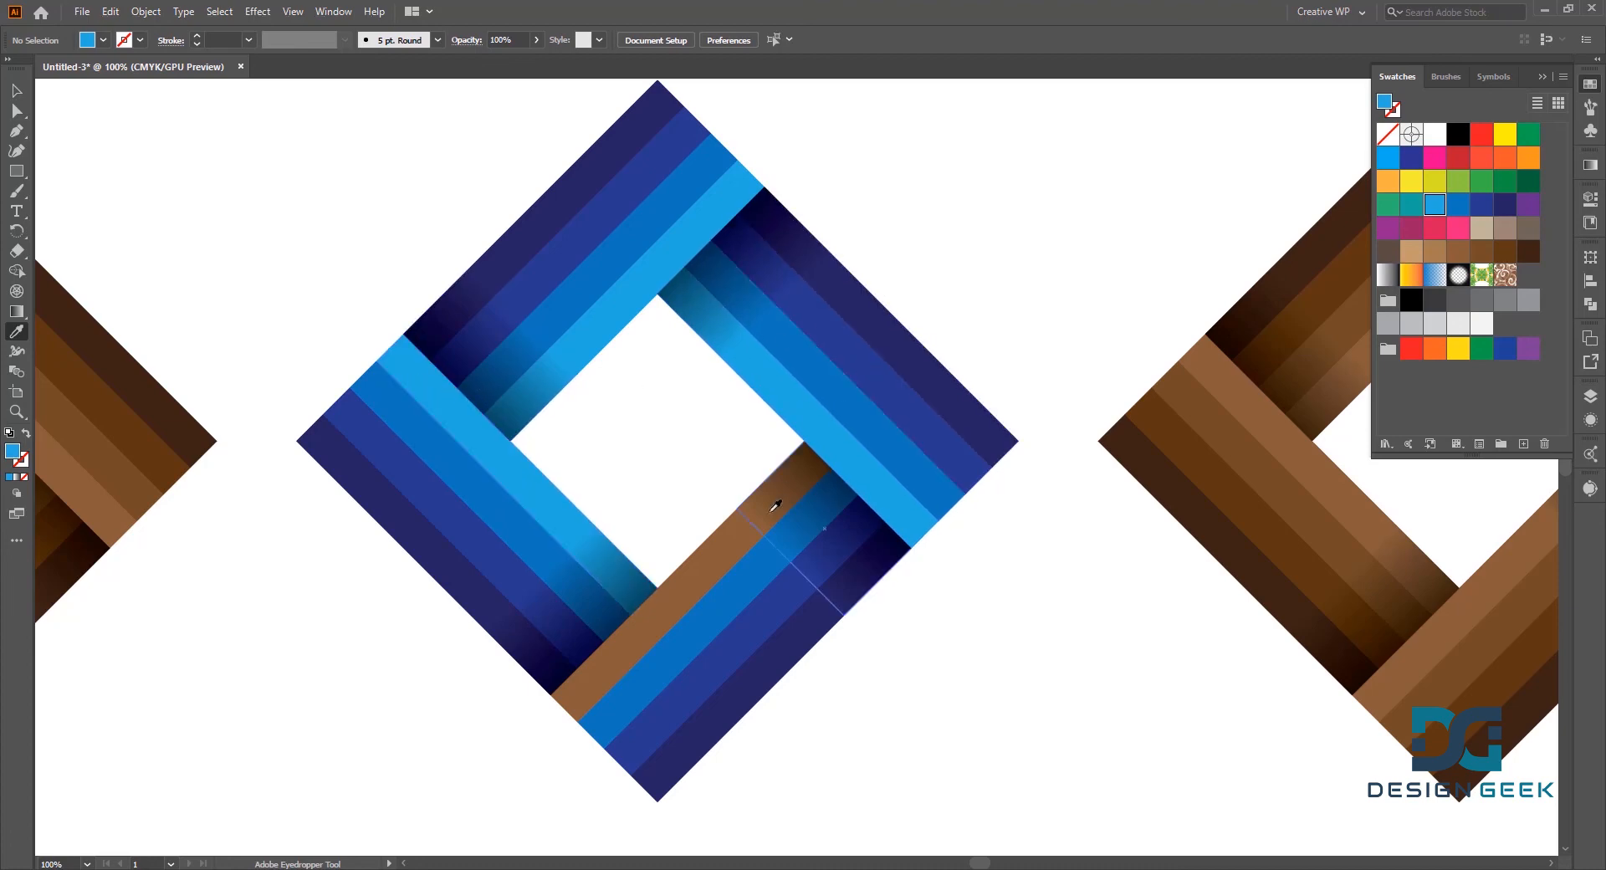
{"action": "left_click", "coordinate": [599, 659], "text": "alt"}
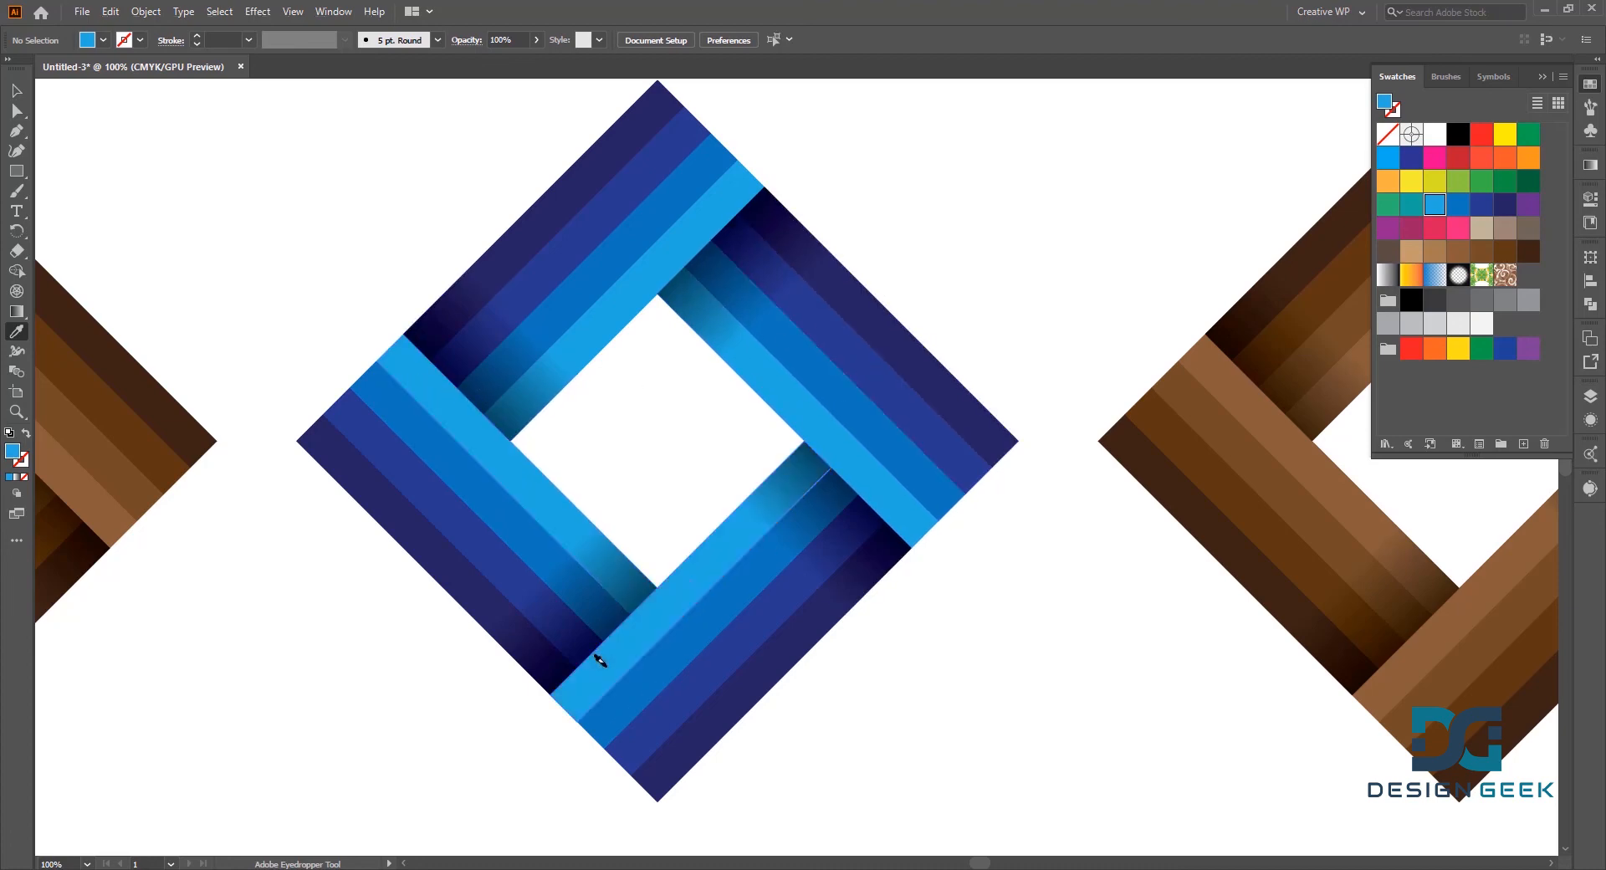
{"action": "key", "text": "v"}
- Isolate the upper-right strip group of the rightmost diamond and fill its outermost strip dark purple and the second strip magenta purple
{"action": "scroll", "coordinate": [943, 251], "scroll_direction": "down", "scroll_amount": 2}
{"action": "left_click_drag", "start_coordinate": [942, 262], "coordinate": [837, 302]}
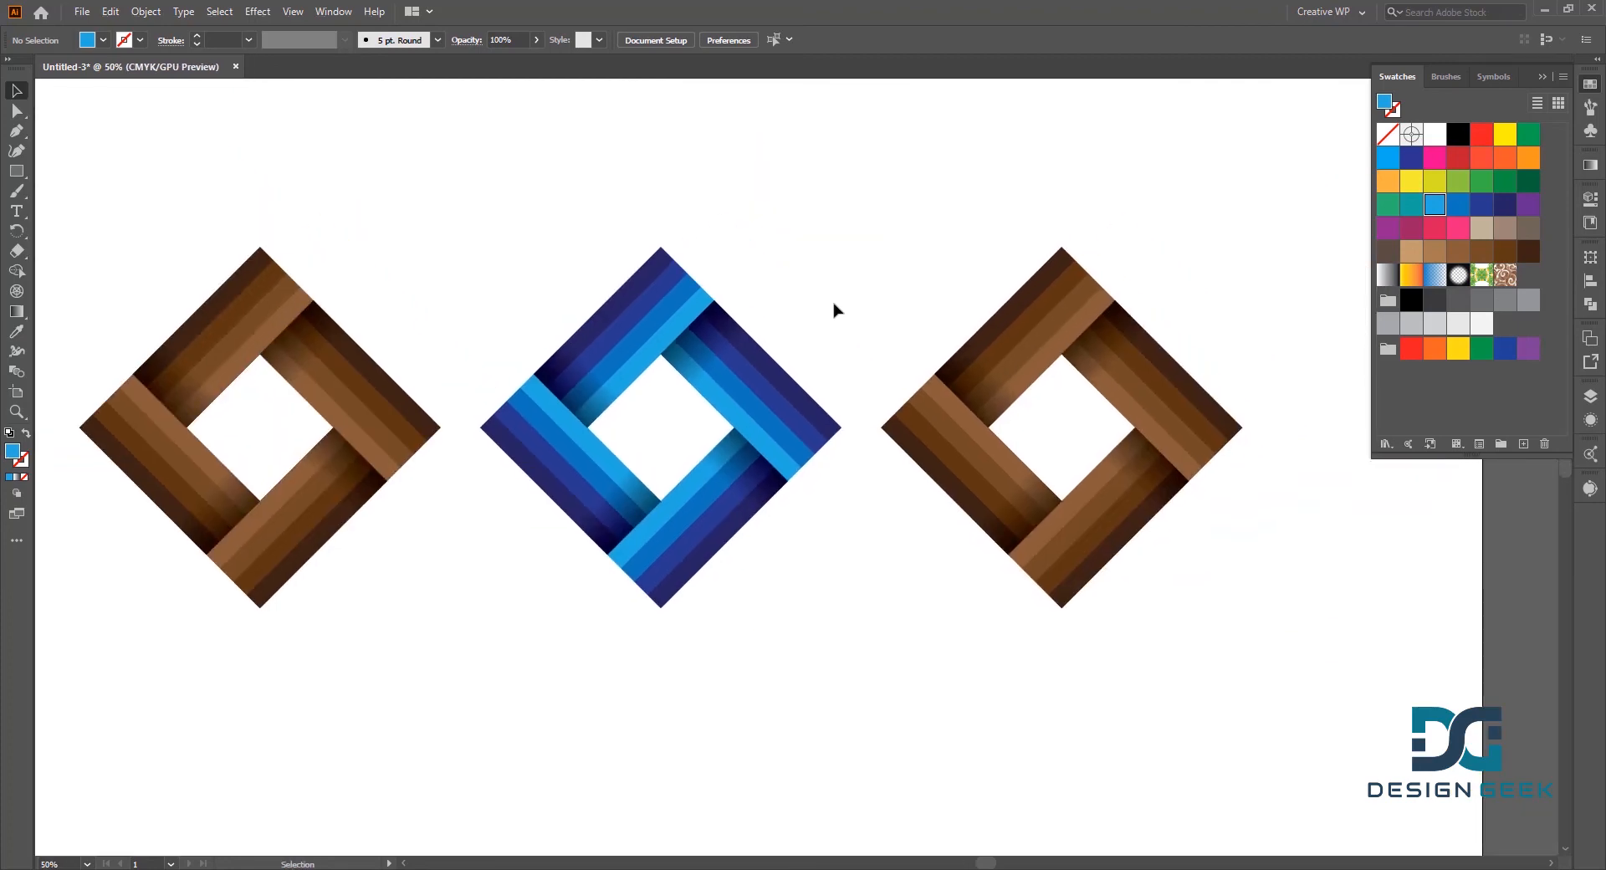
{"action": "left_click_drag", "start_coordinate": [911, 251], "coordinate": [784, 251]}
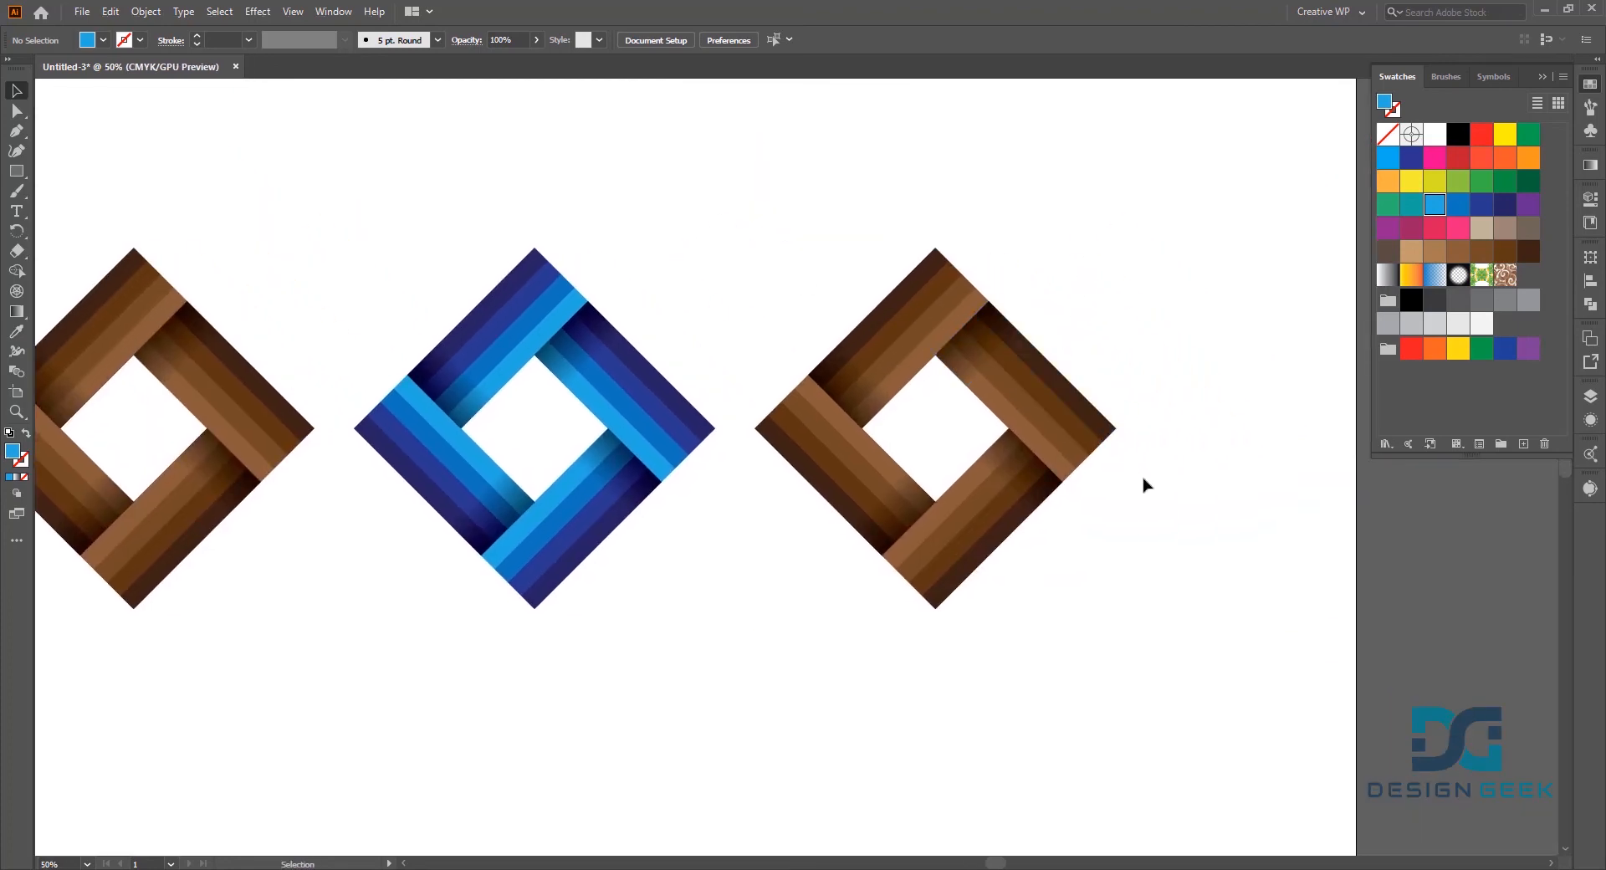
{"action": "scroll", "coordinate": [1114, 443], "scroll_direction": "up", "scroll_amount": 2}
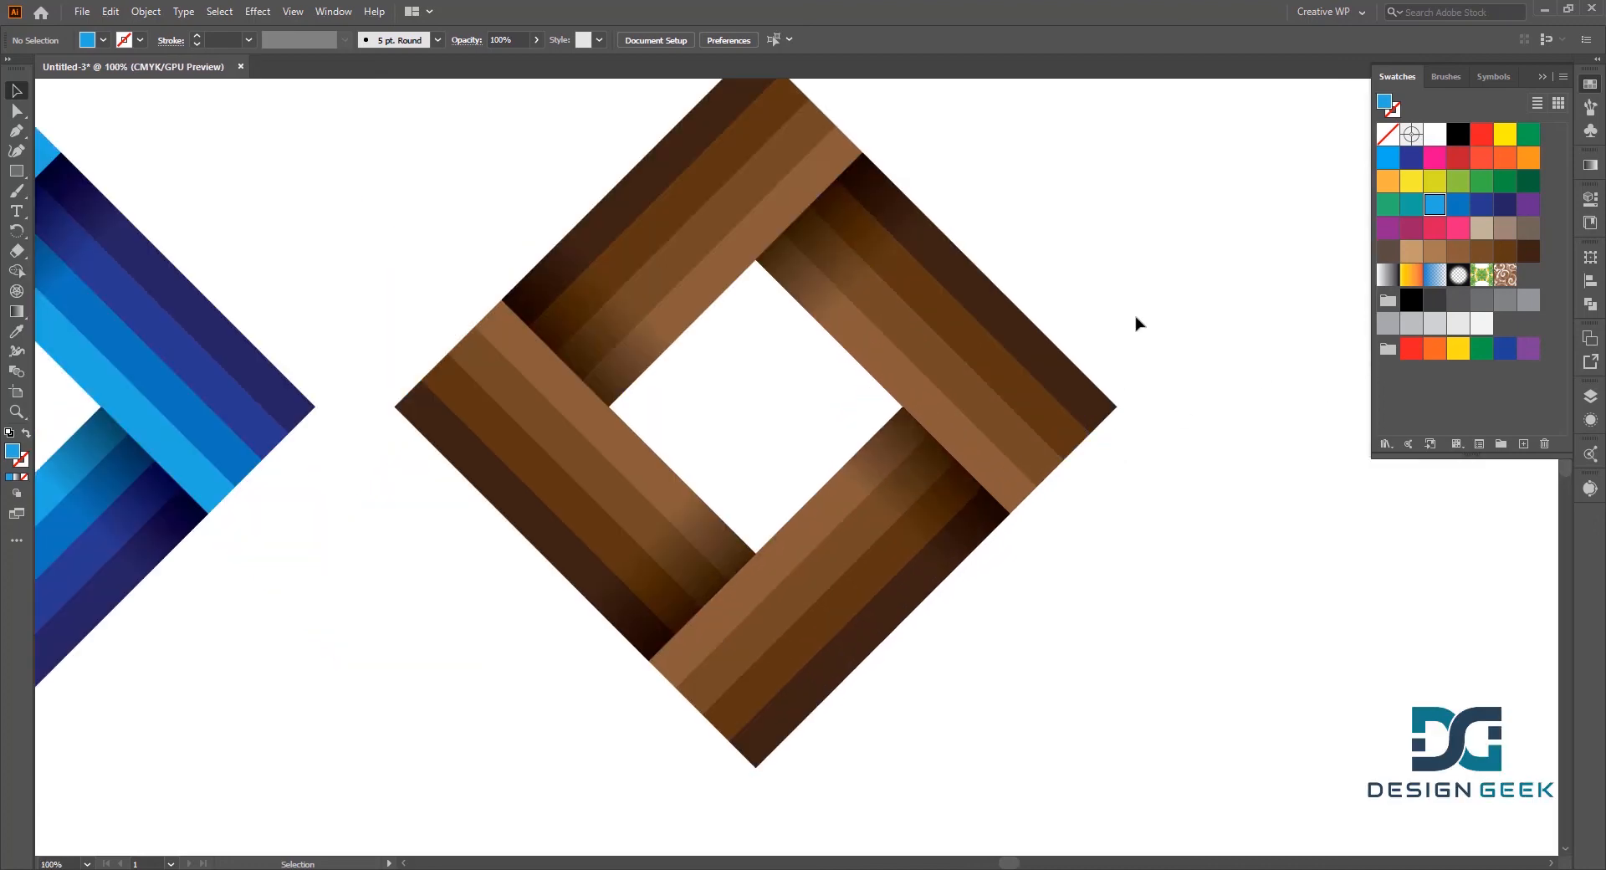
{"action": "scroll", "coordinate": [1138, 334], "scroll_direction": "up", "scroll_amount": 1}
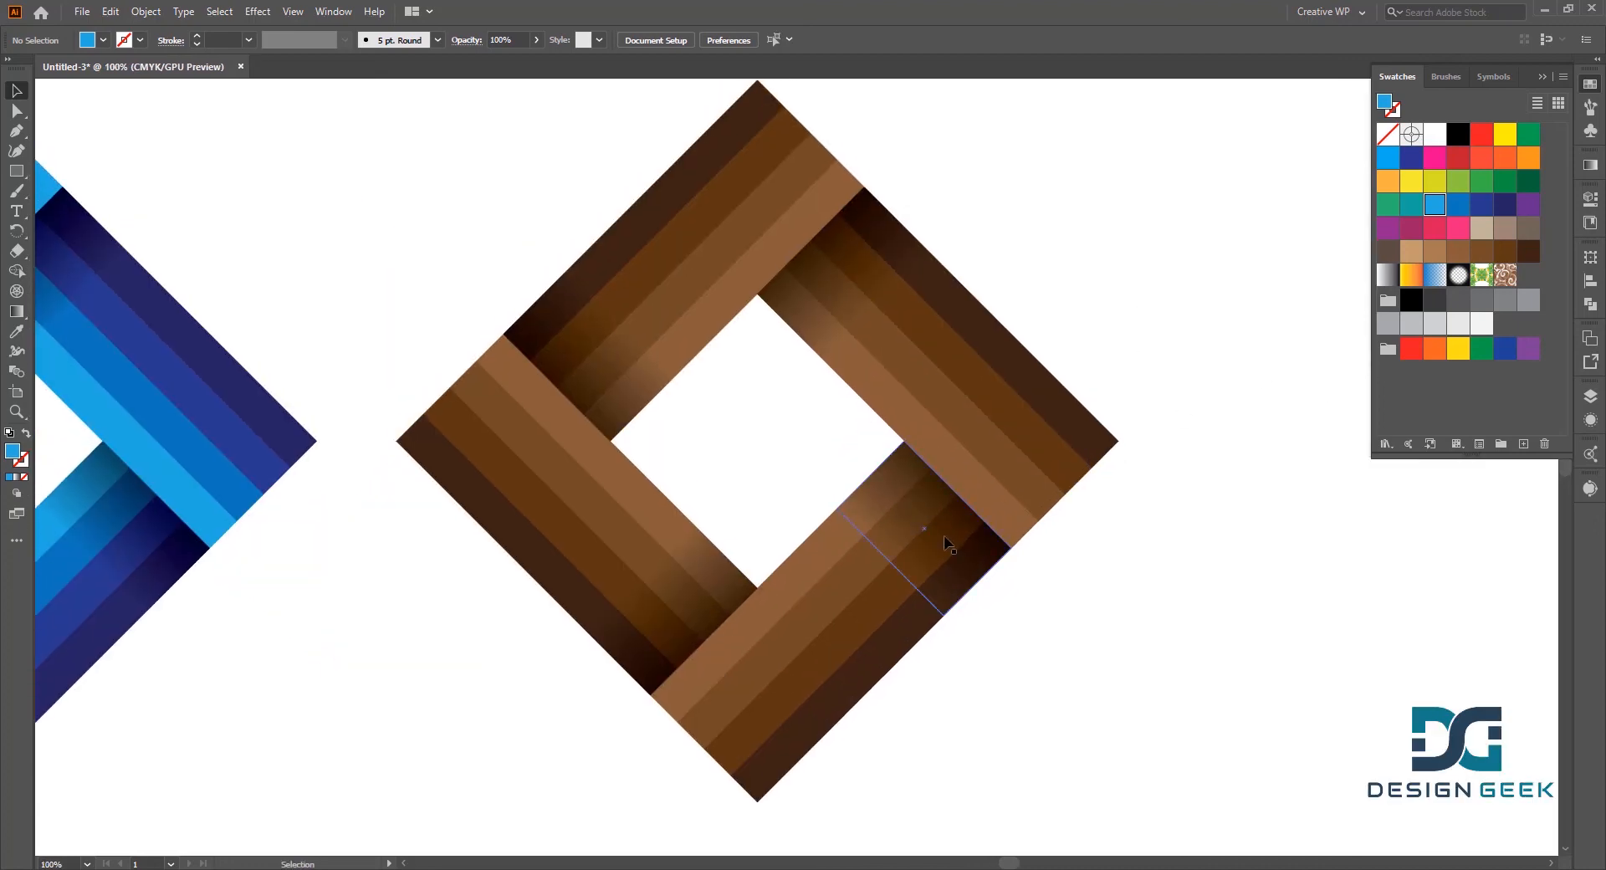
{"action": "left_click", "coordinate": [1105, 443]}
{"action": "double_click", "coordinate": [1106, 443]}
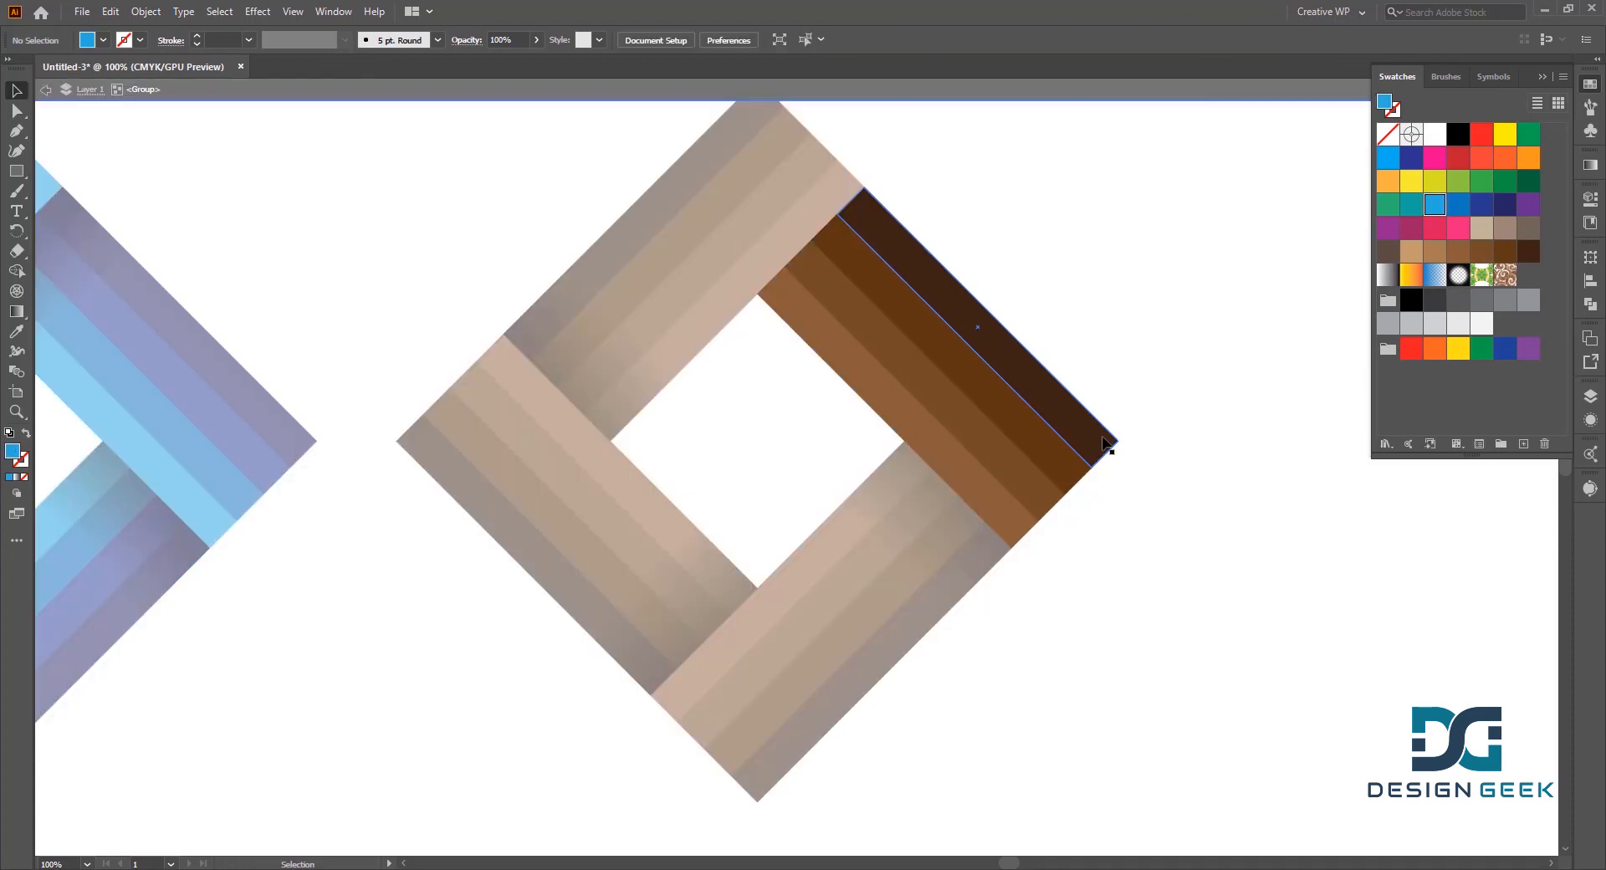
{"action": "left_click", "coordinate": [1105, 443]}
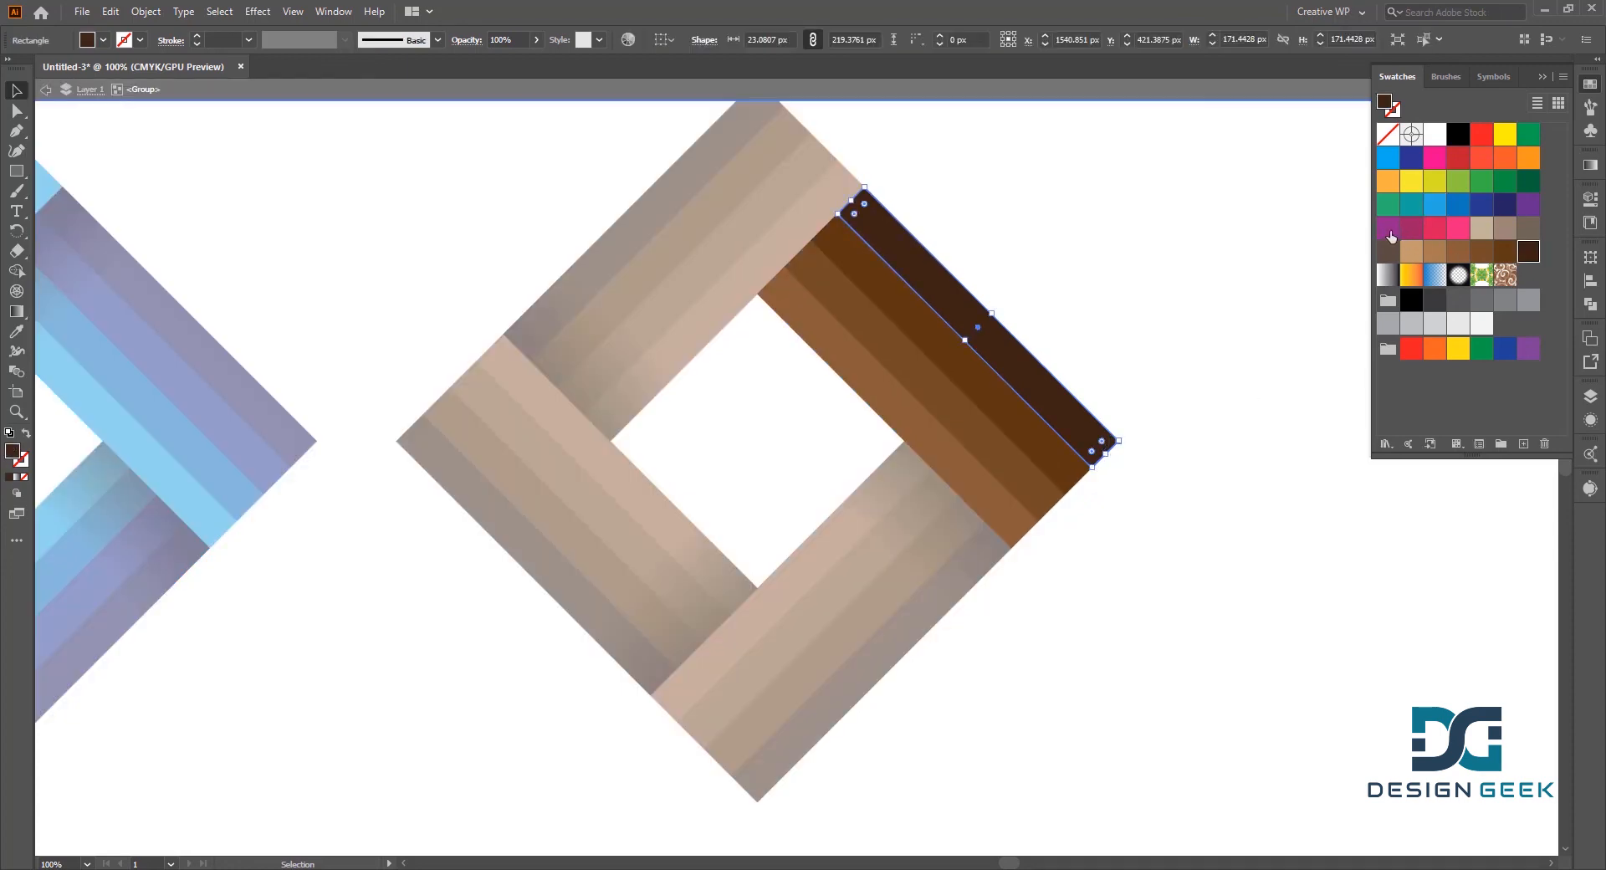
{"action": "left_click", "coordinate": [1528, 204]}
{"action": "left_click", "coordinate": [1010, 403]}
{"action": "left_click", "coordinate": [1387, 227]}
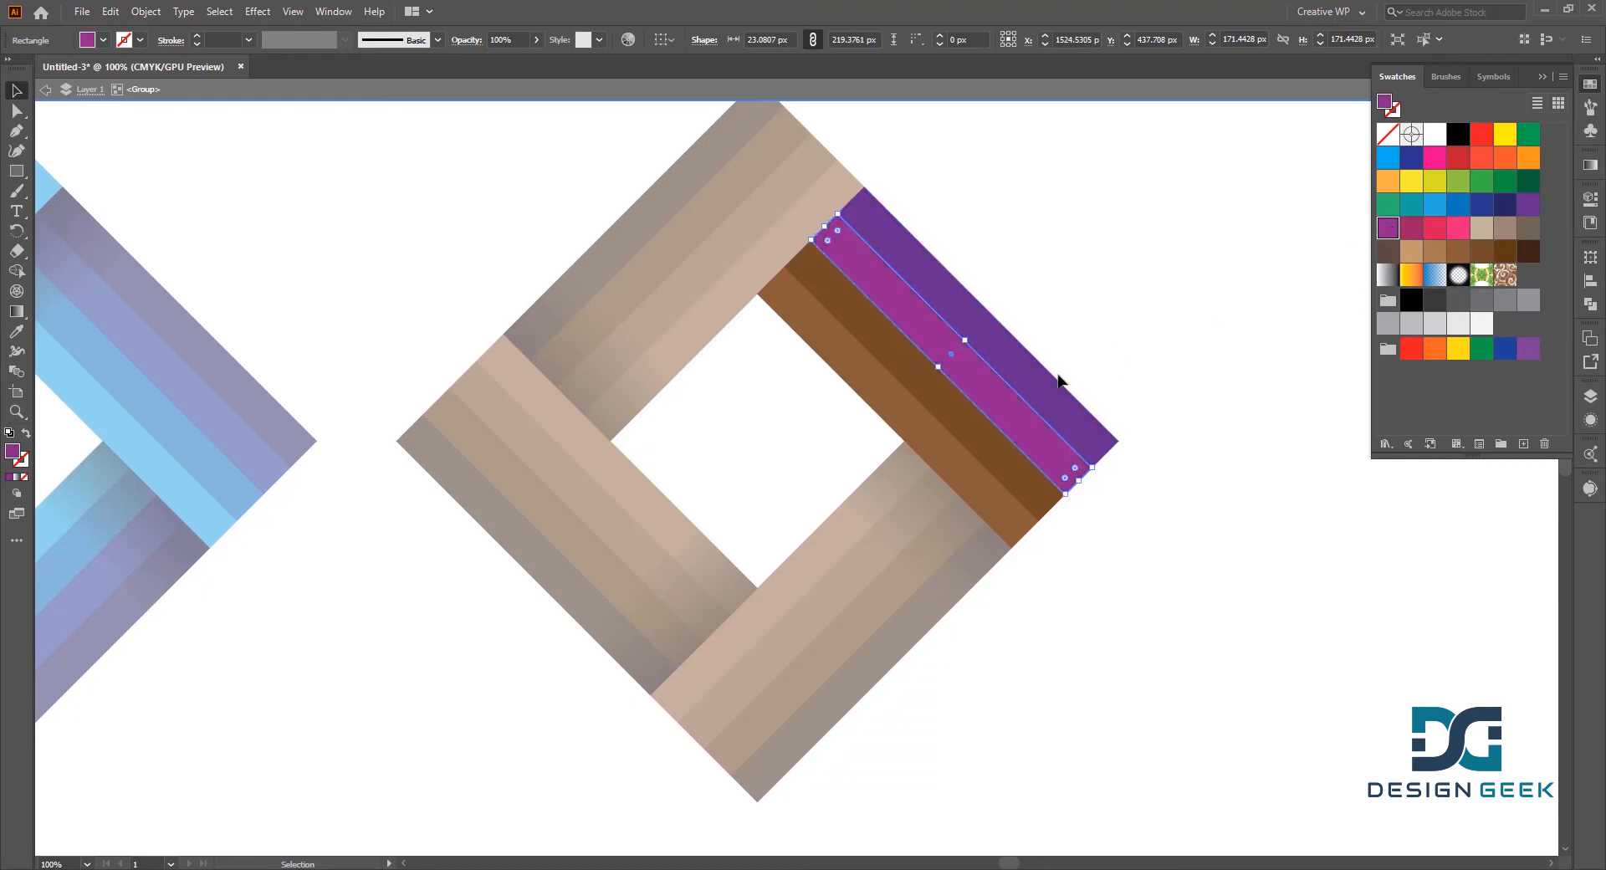
- Fill the isolated group's third strip with the red-pink C=10 M=100 Y=50 K=0 swatch and the innermost strip bright pink, and exit the group
{"action": "left_click", "coordinate": [998, 459]}
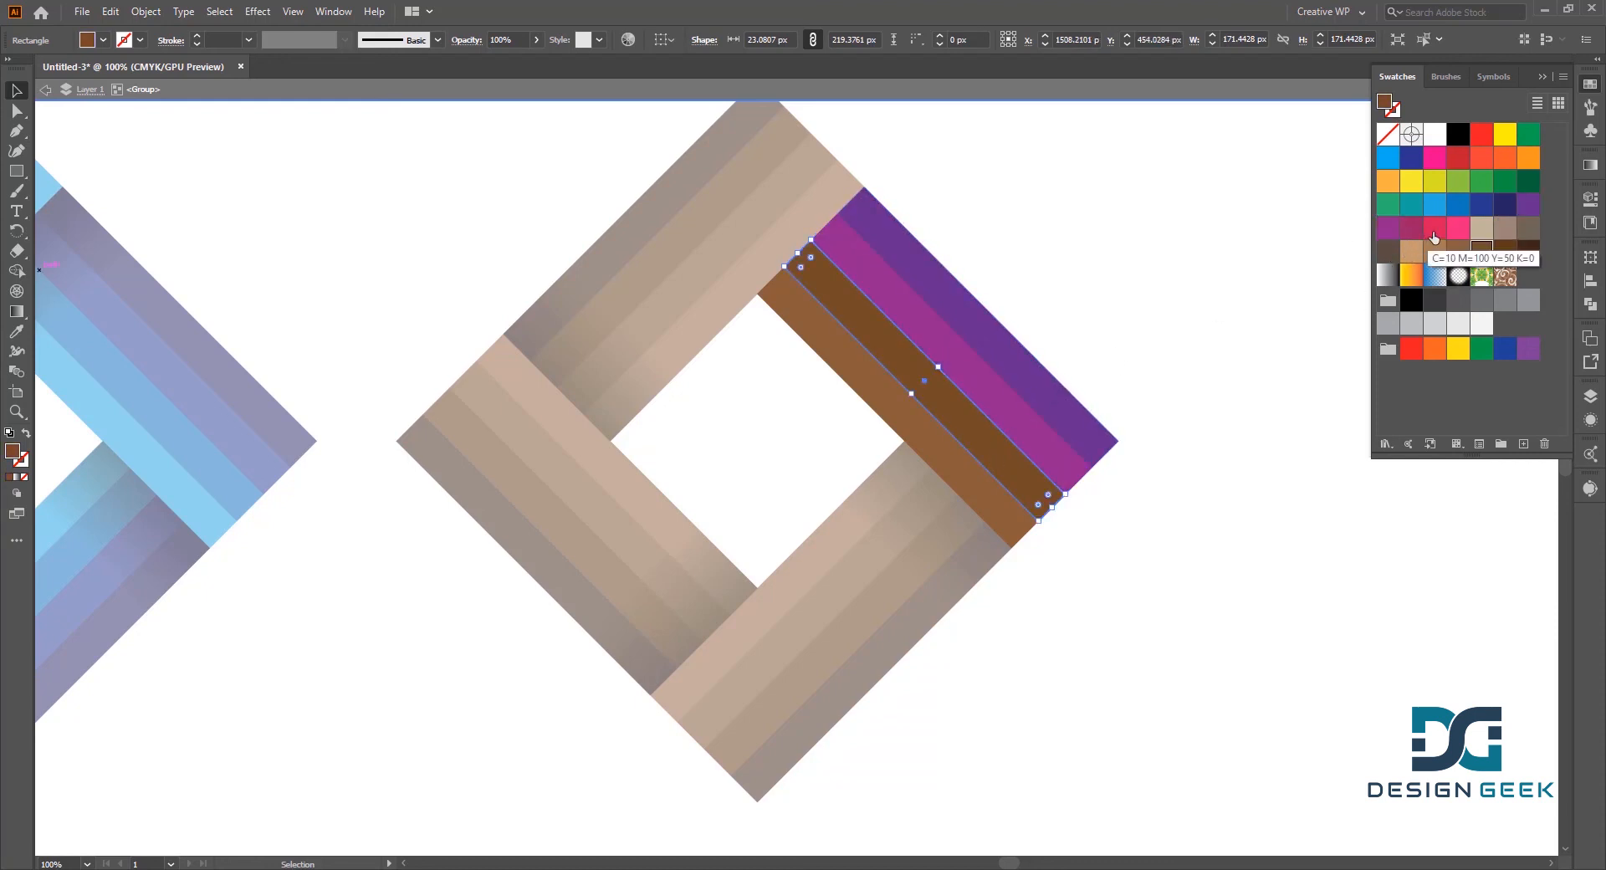
{"action": "left_click", "coordinate": [1434, 227]}
{"action": "left_click", "coordinate": [886, 418]}
{"action": "left_click", "coordinate": [1458, 234]}
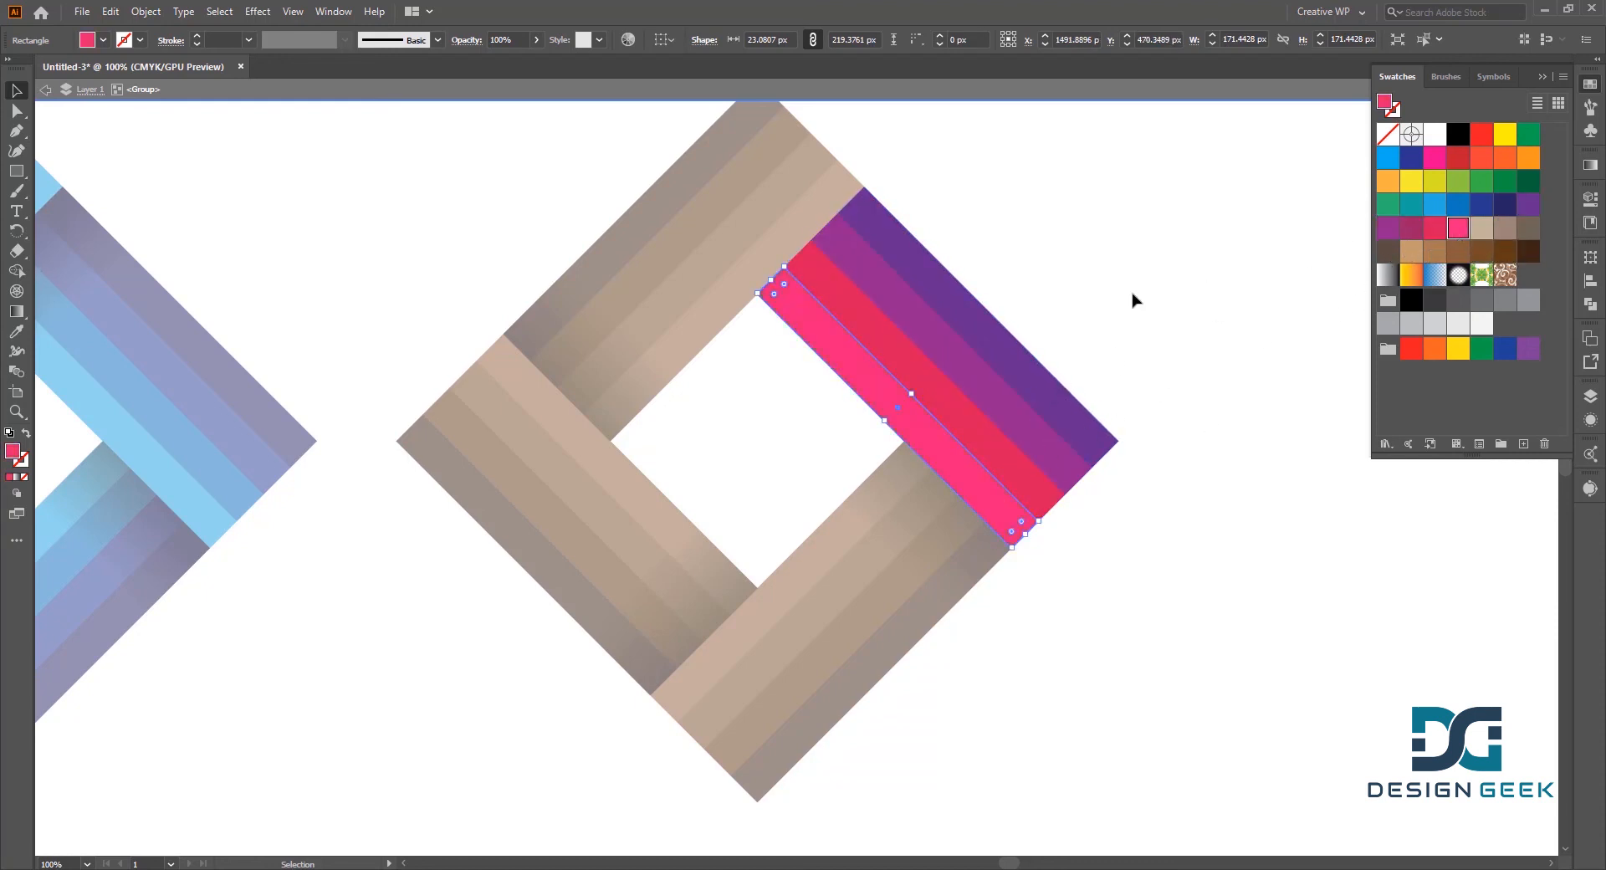
{"action": "double_click", "coordinate": [1132, 297]}
- Copy the four purple-to-pink shades with the Eyedropper onto the matching strips of the rightmost diamond's upper-left group, dark purple outermost
{"action": "key", "text": "i"}
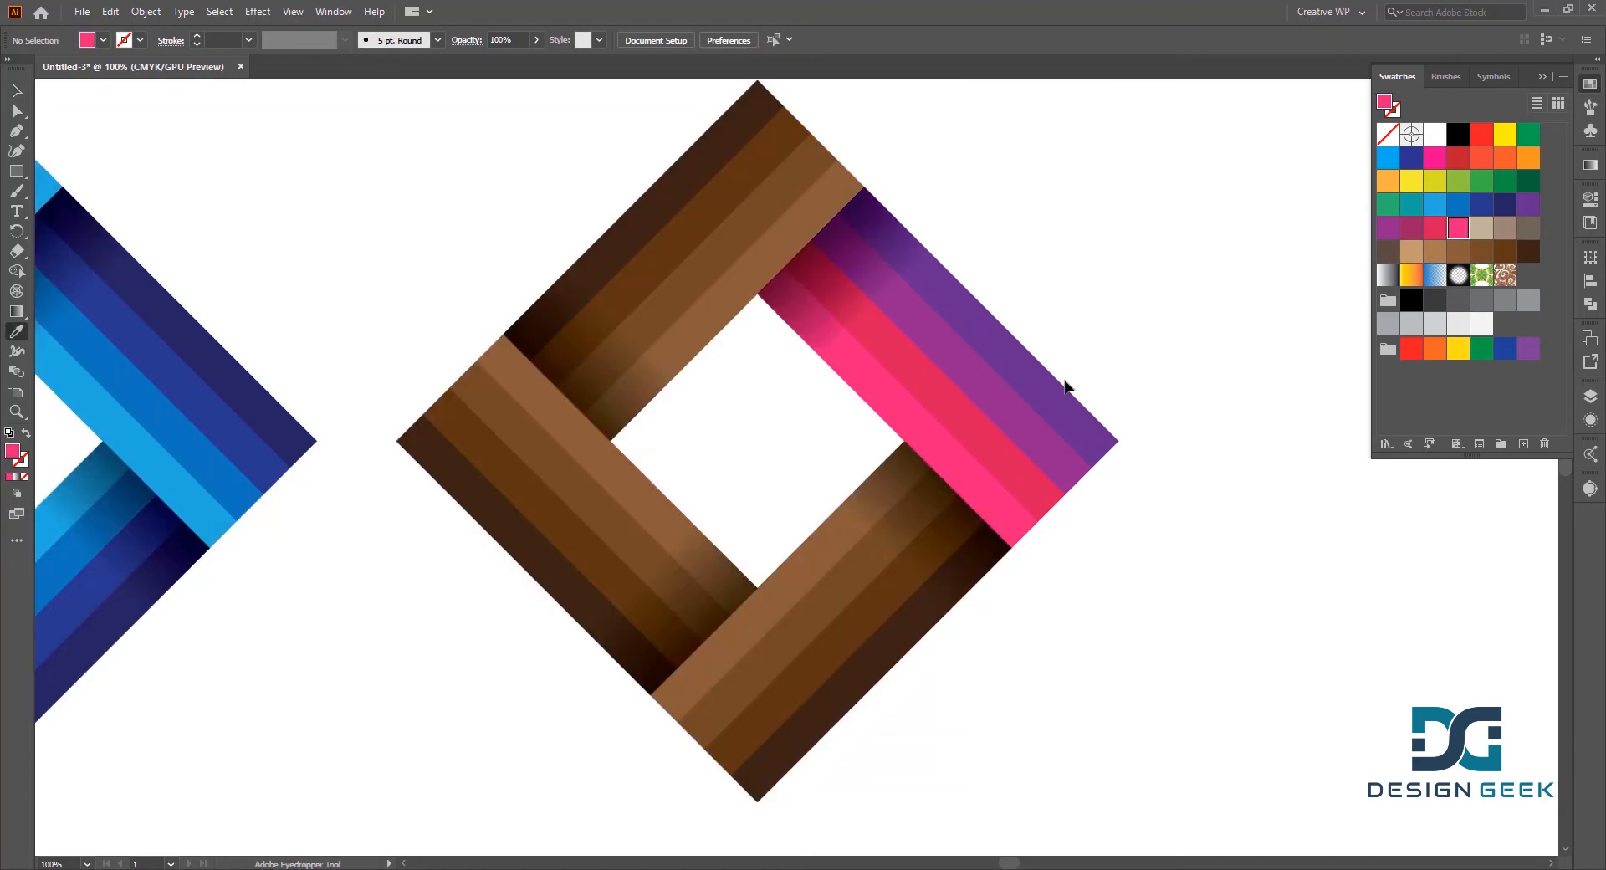
{"action": "left_click", "coordinate": [1069, 393]}
{"action": "left_click", "coordinate": [679, 184], "text": "alt"}
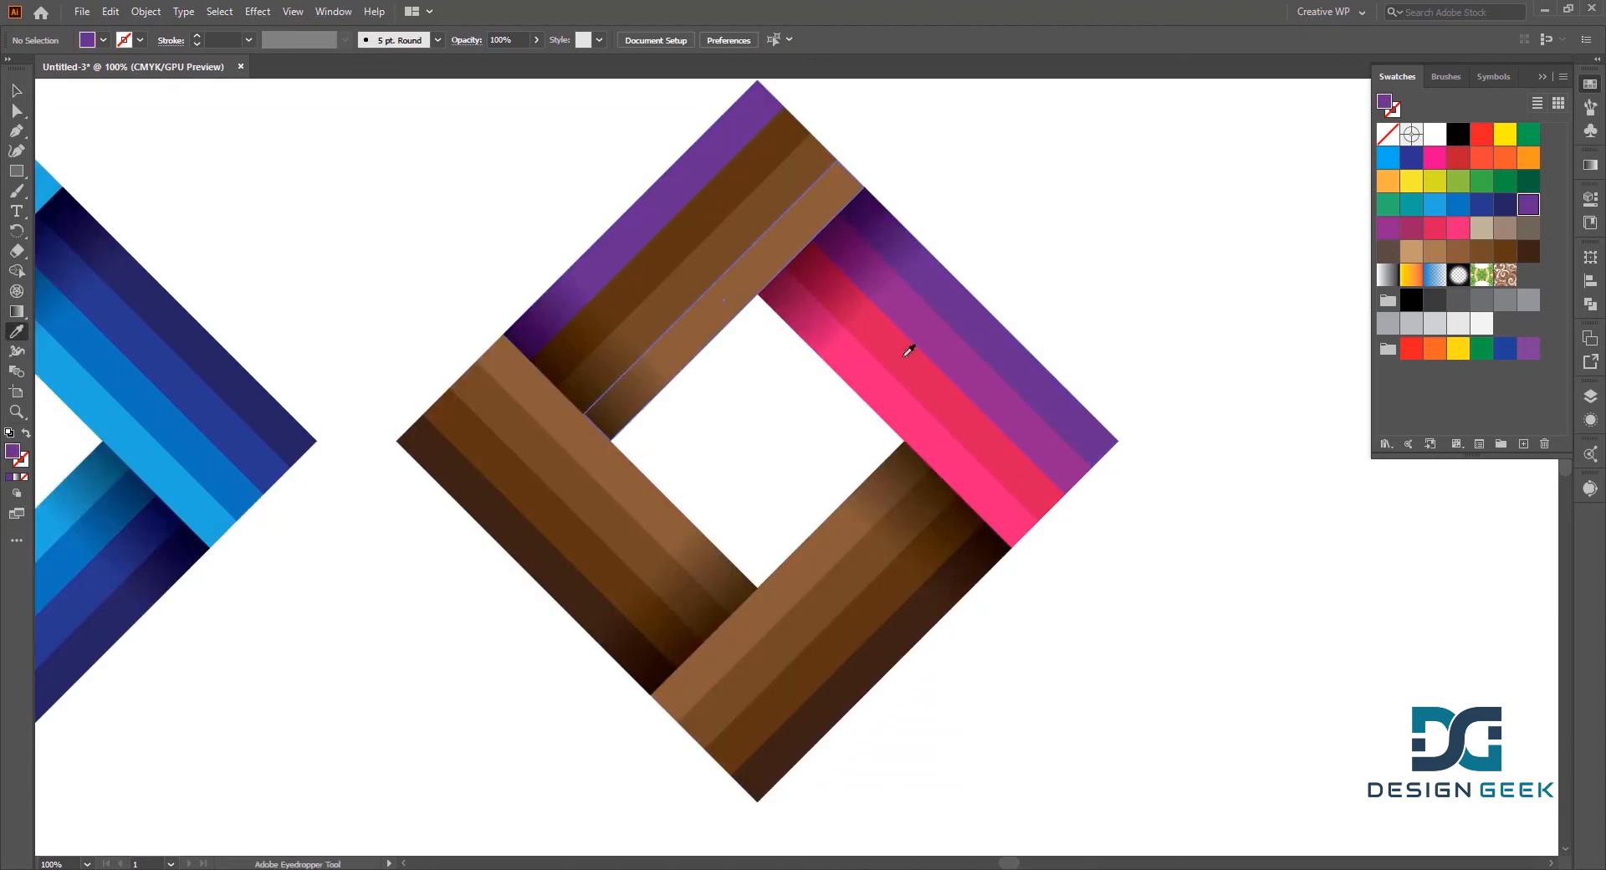
{"action": "left_click", "coordinate": [1029, 412]}
{"action": "left_click", "coordinate": [694, 229], "text": "alt"}
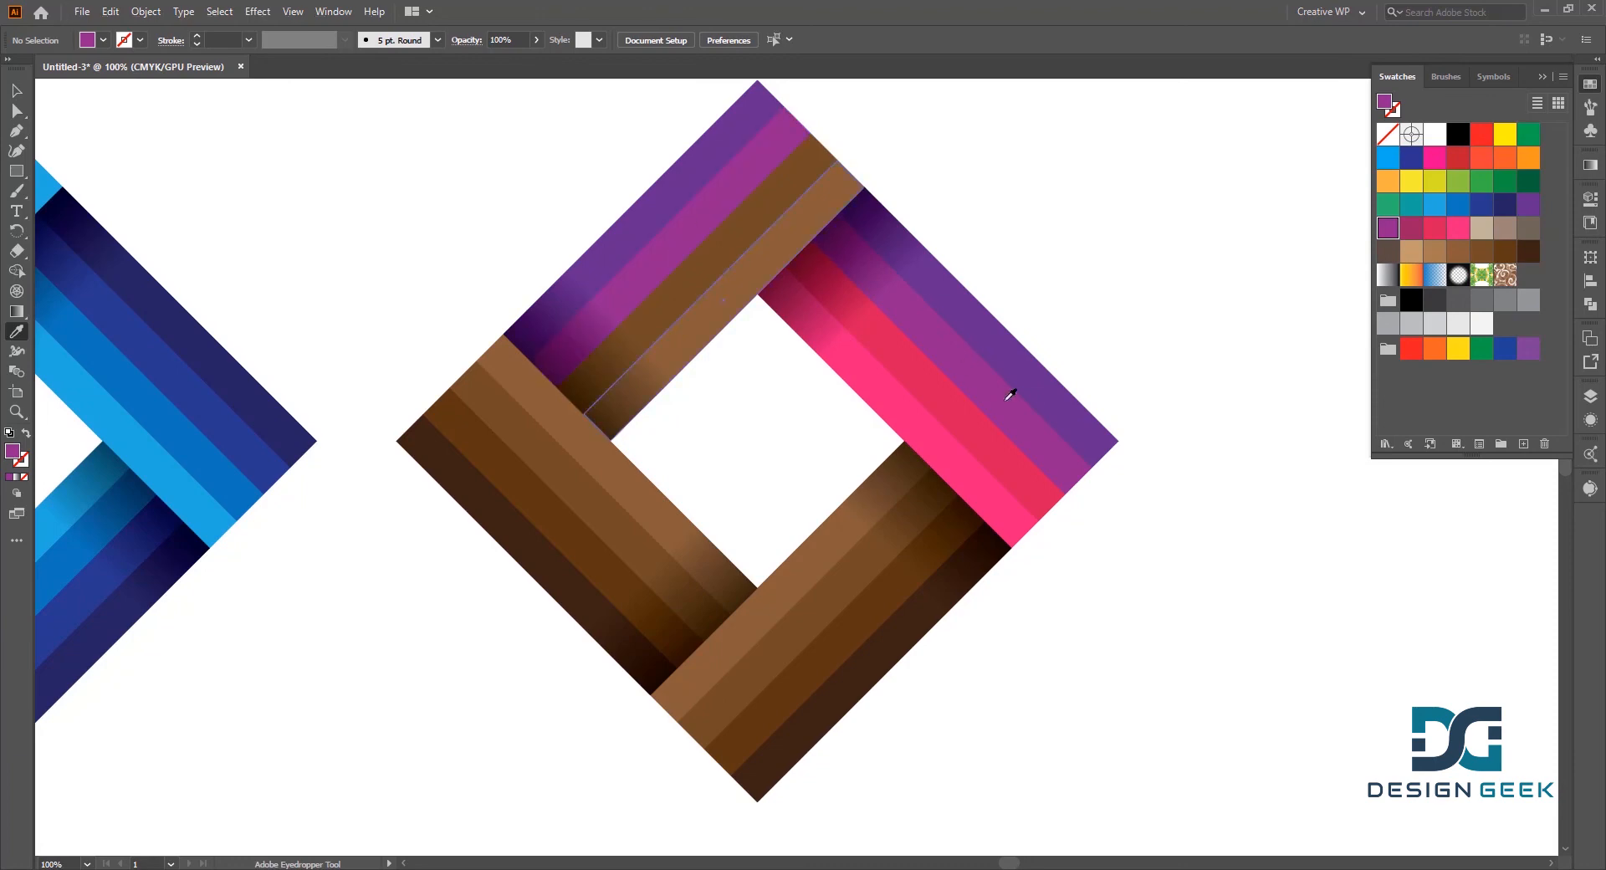
{"action": "left_click", "coordinate": [1007, 449]}
{"action": "left_click", "coordinate": [728, 240], "text": "alt"}
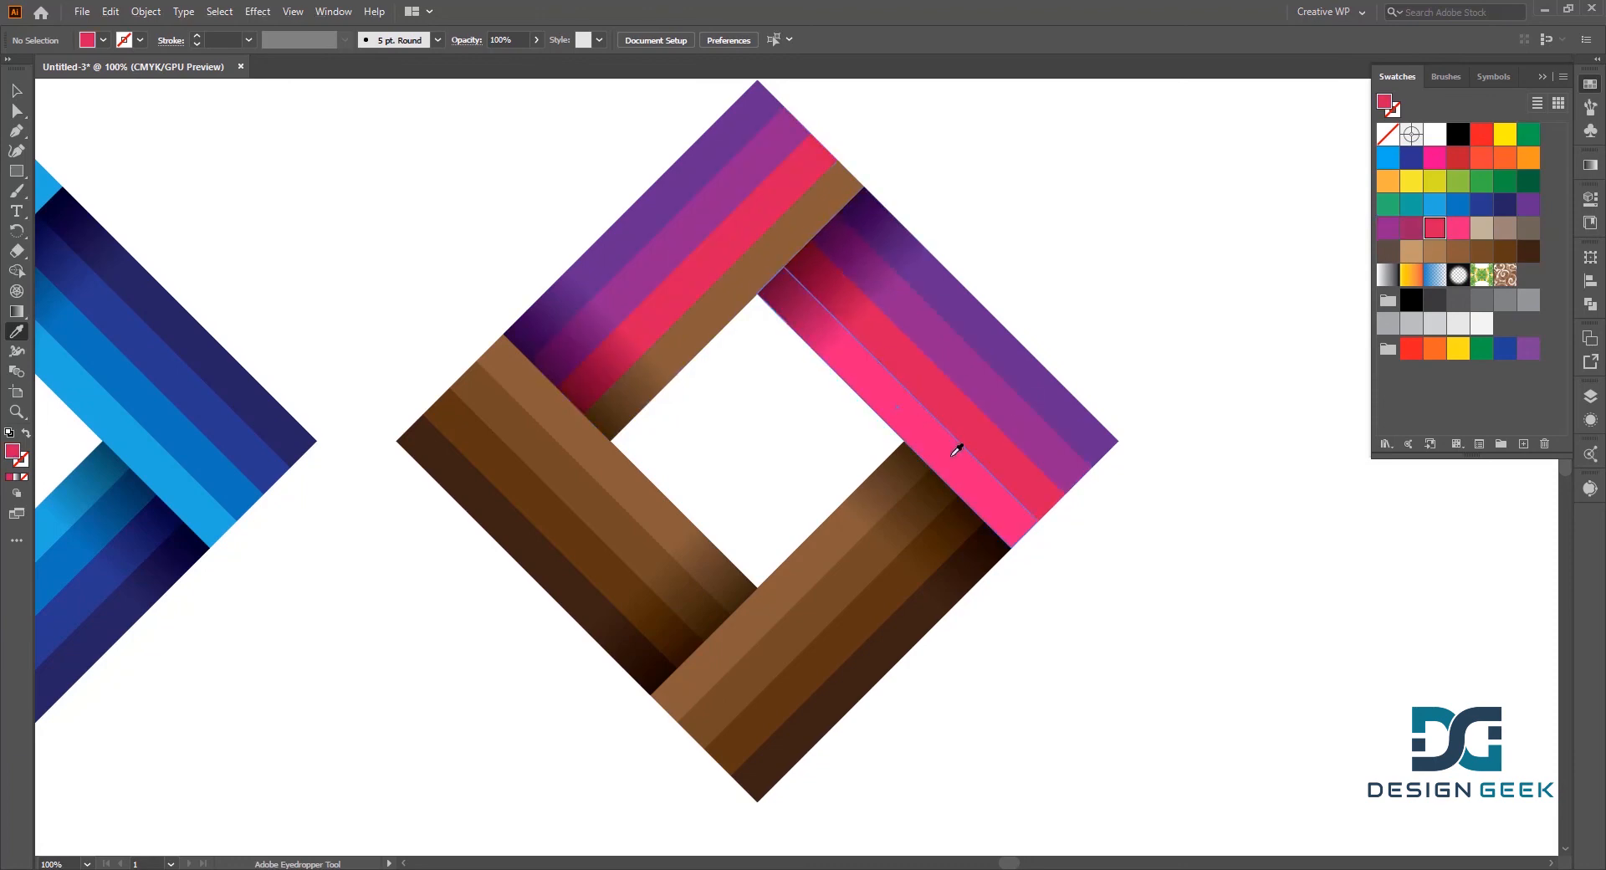
{"action": "left_click", "coordinate": [956, 446]}
{"action": "left_click", "coordinate": [759, 249], "text": "alt"}
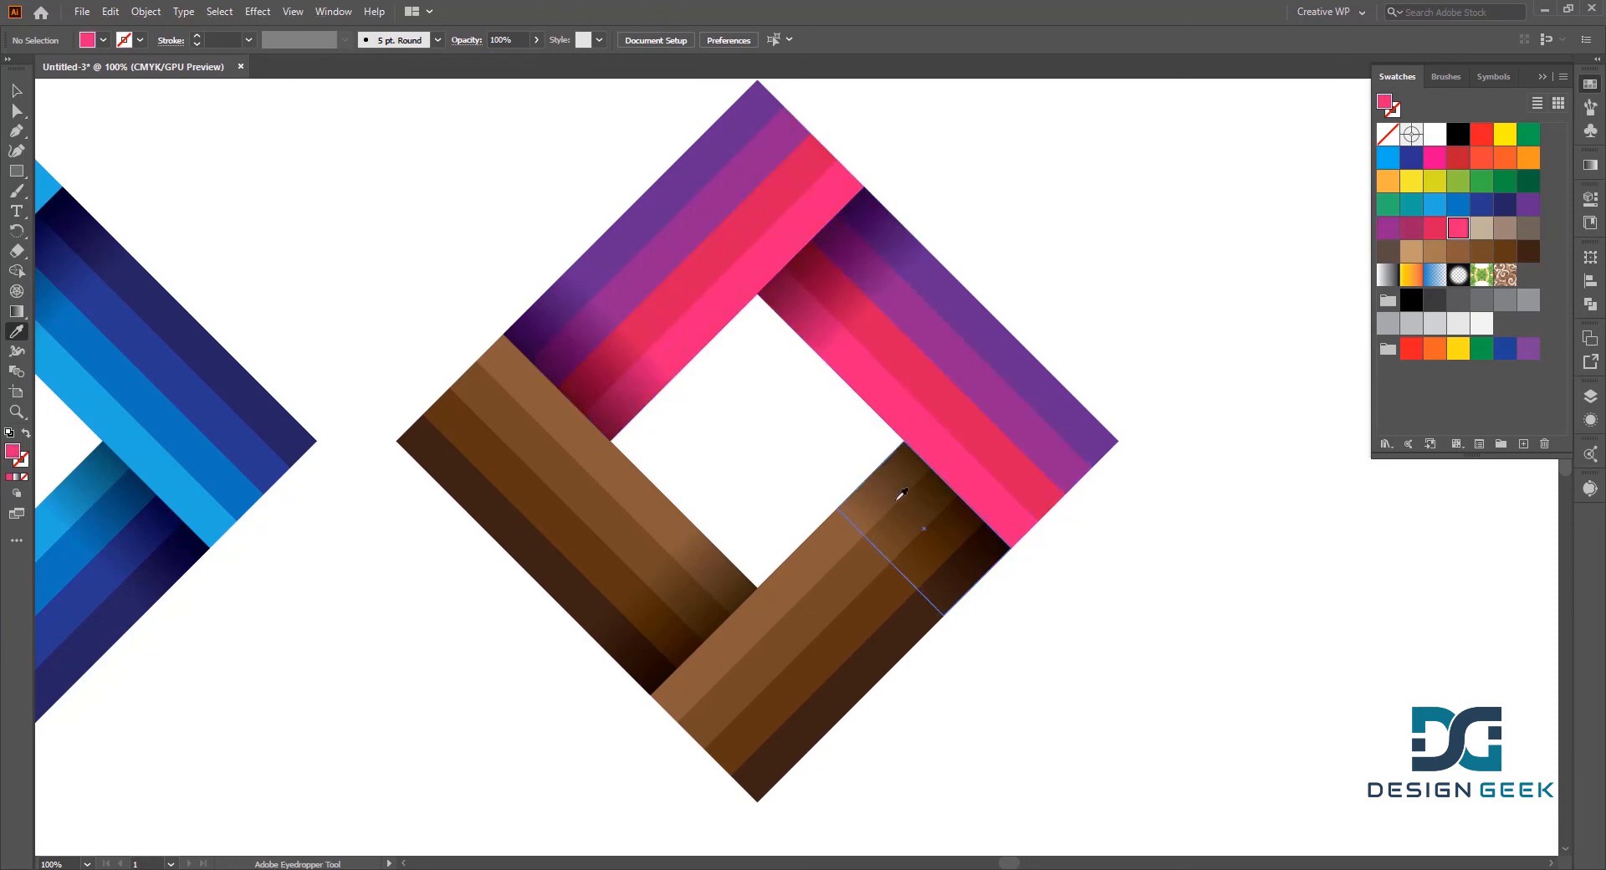
- Copy dark purple and magenta purple with the Eyedropper onto the outermost and second strips of the rightmost diamond's two lower groups
{"action": "left_click", "coordinate": [1108, 451]}
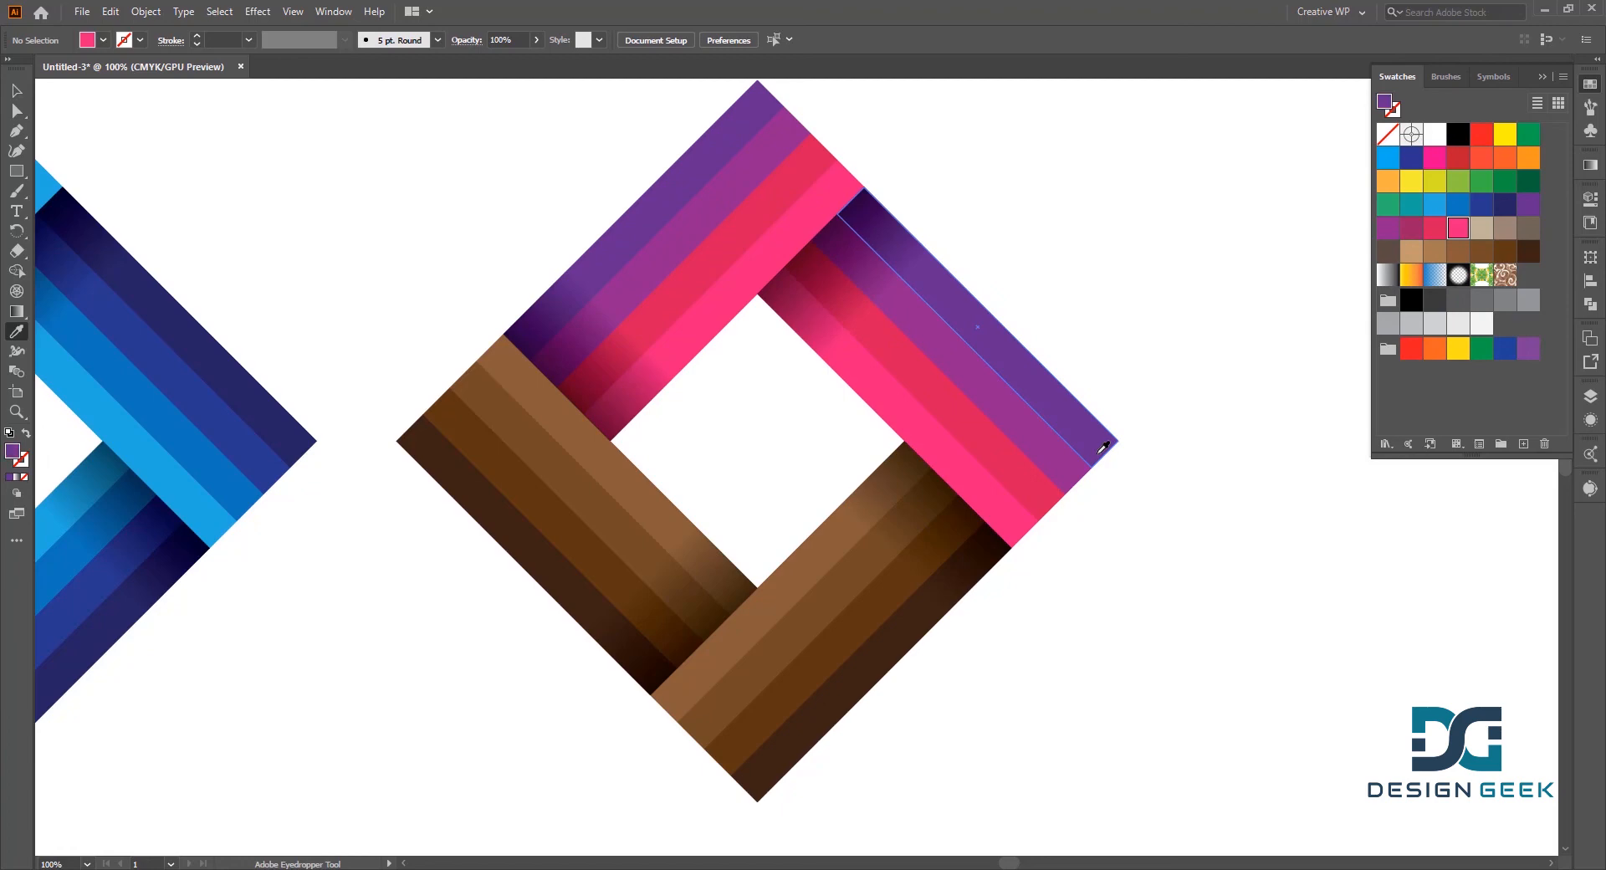
{"action": "left_click", "coordinate": [468, 491], "text": "alt"}
{"action": "left_click", "coordinate": [902, 617], "text": "alt"}
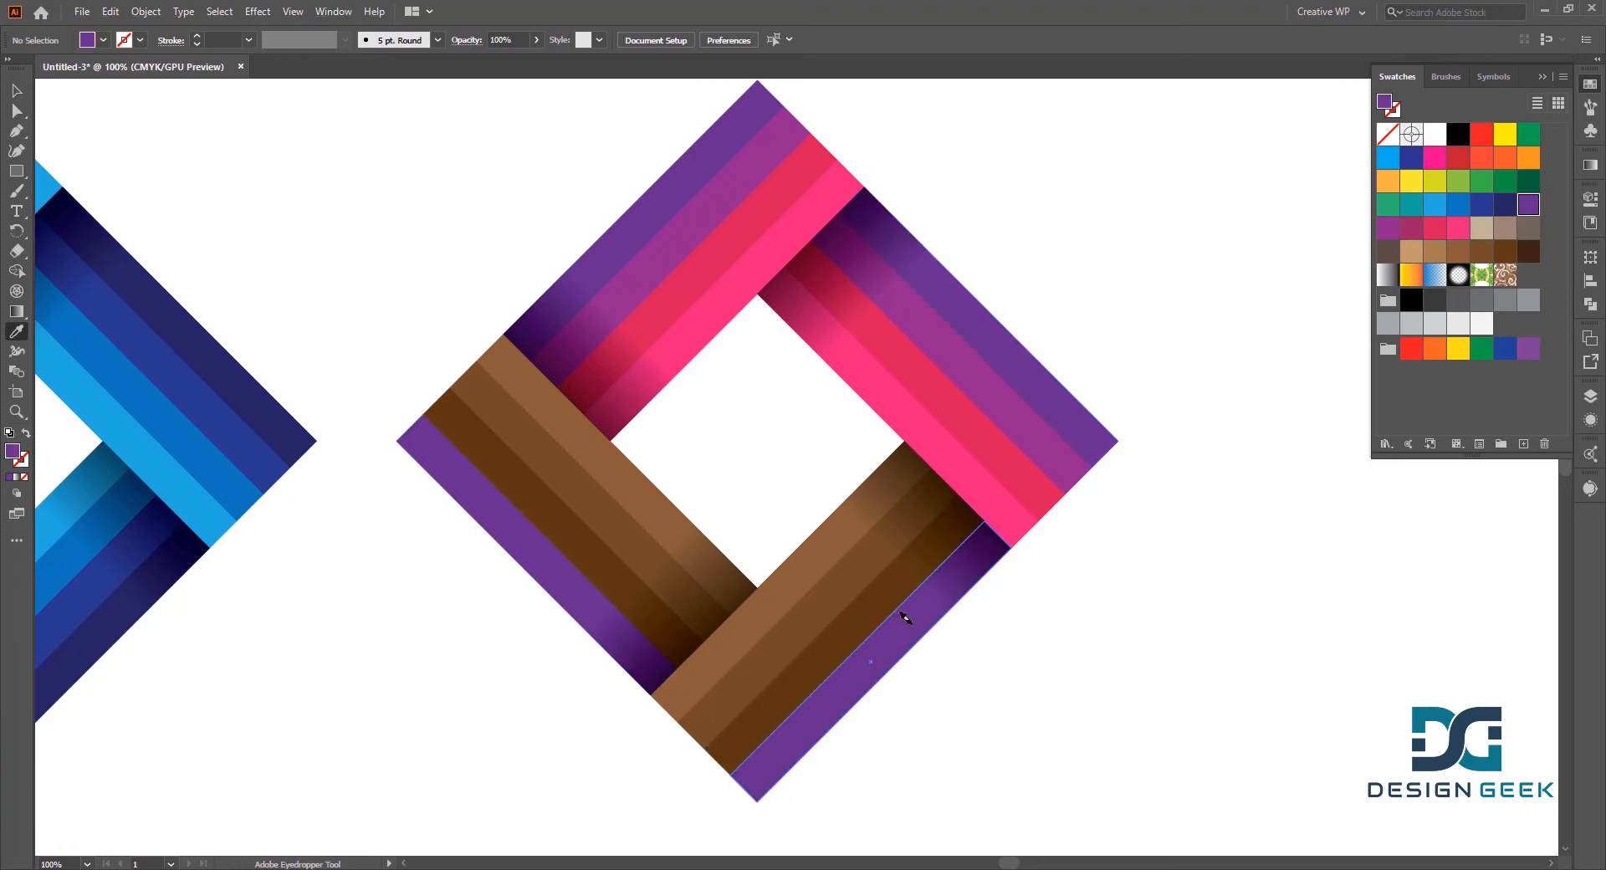
{"action": "left_click", "coordinate": [1029, 420]}
{"action": "left_click", "coordinate": [439, 400], "text": "alt"}
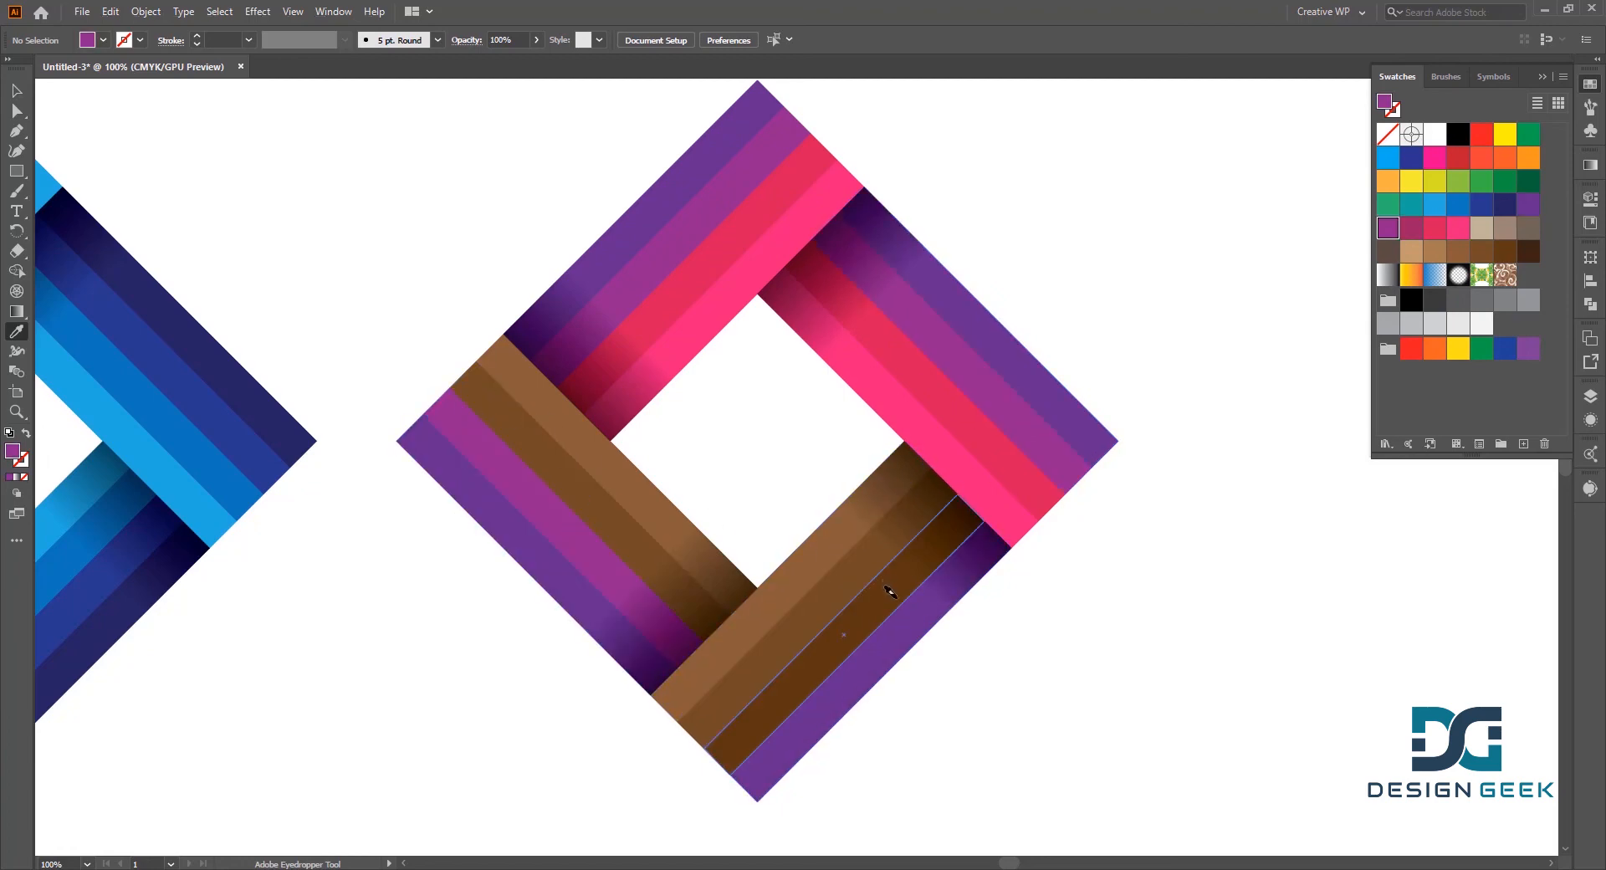
{"action": "left_click", "coordinate": [789, 664], "text": "alt"}
- Copy red-pink and bright pink with the Eyedropper onto the third and innermost strips of the rightmost diamond's two lower groups
{"action": "left_click", "coordinate": [962, 398]}
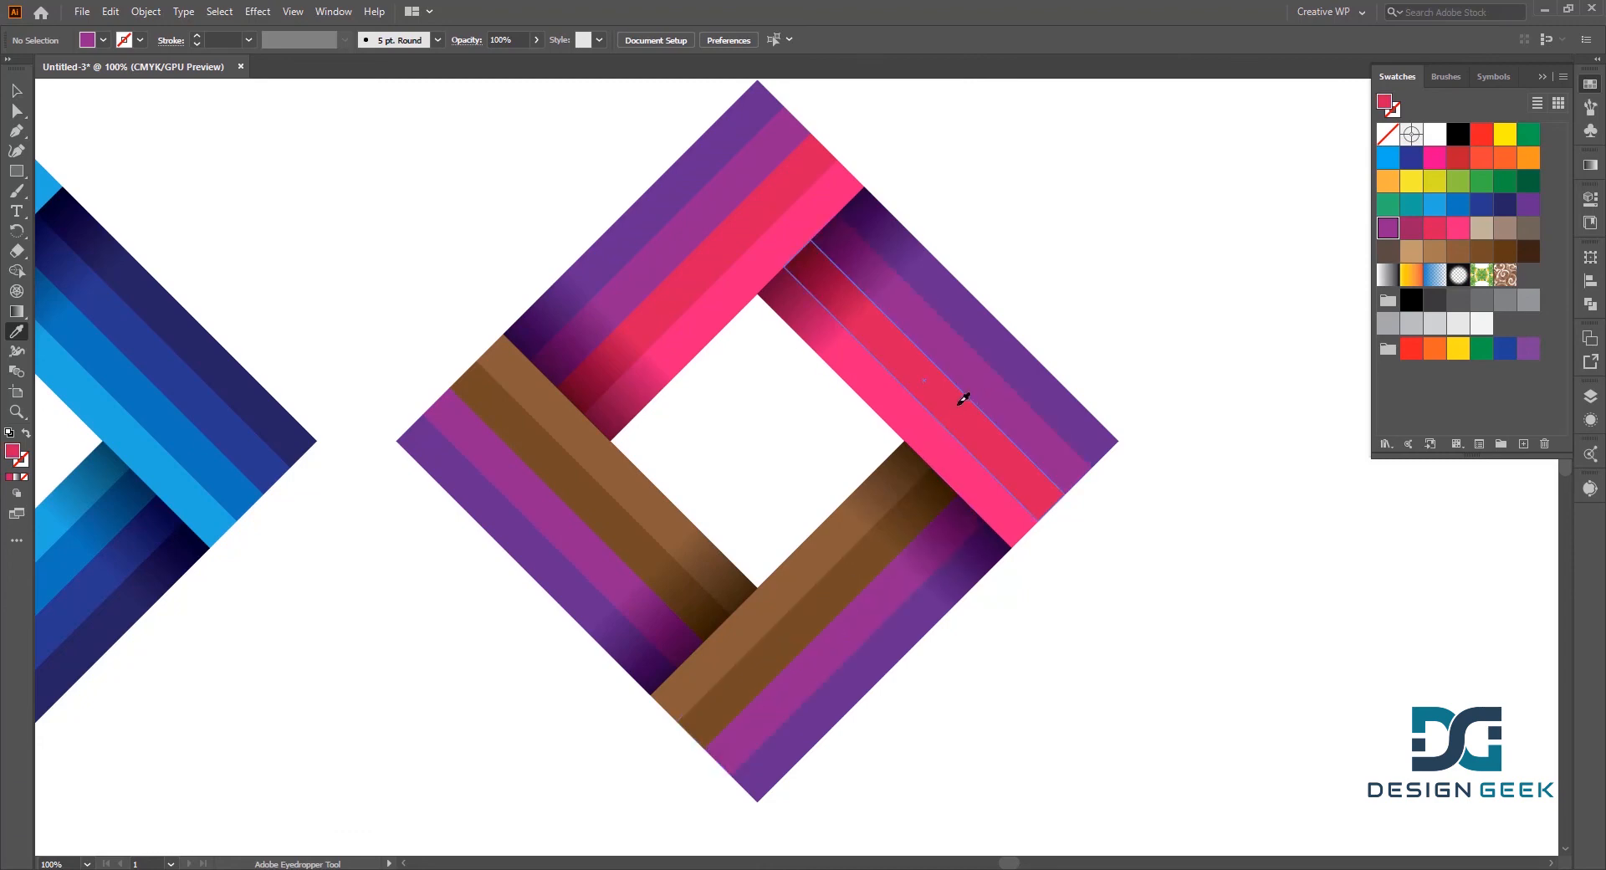
{"action": "left_click", "coordinate": [466, 370], "text": "alt"}
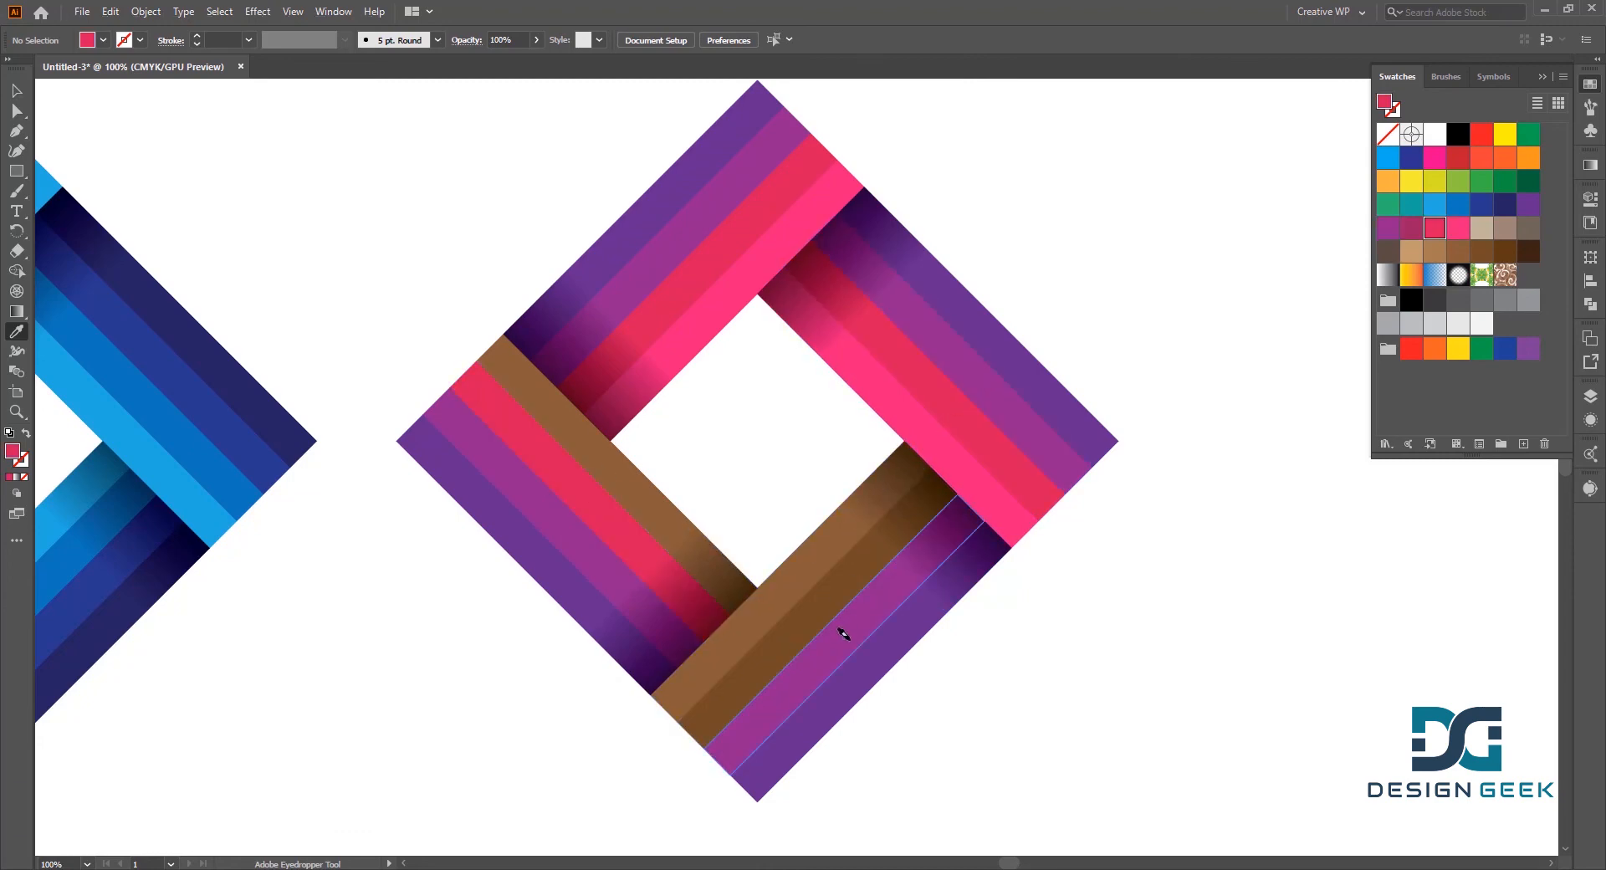
{"action": "left_click", "coordinate": [755, 655], "text": "alt"}
{"action": "left_click", "coordinate": [944, 432]}
{"action": "left_click", "coordinate": [527, 359], "text": "alt"}
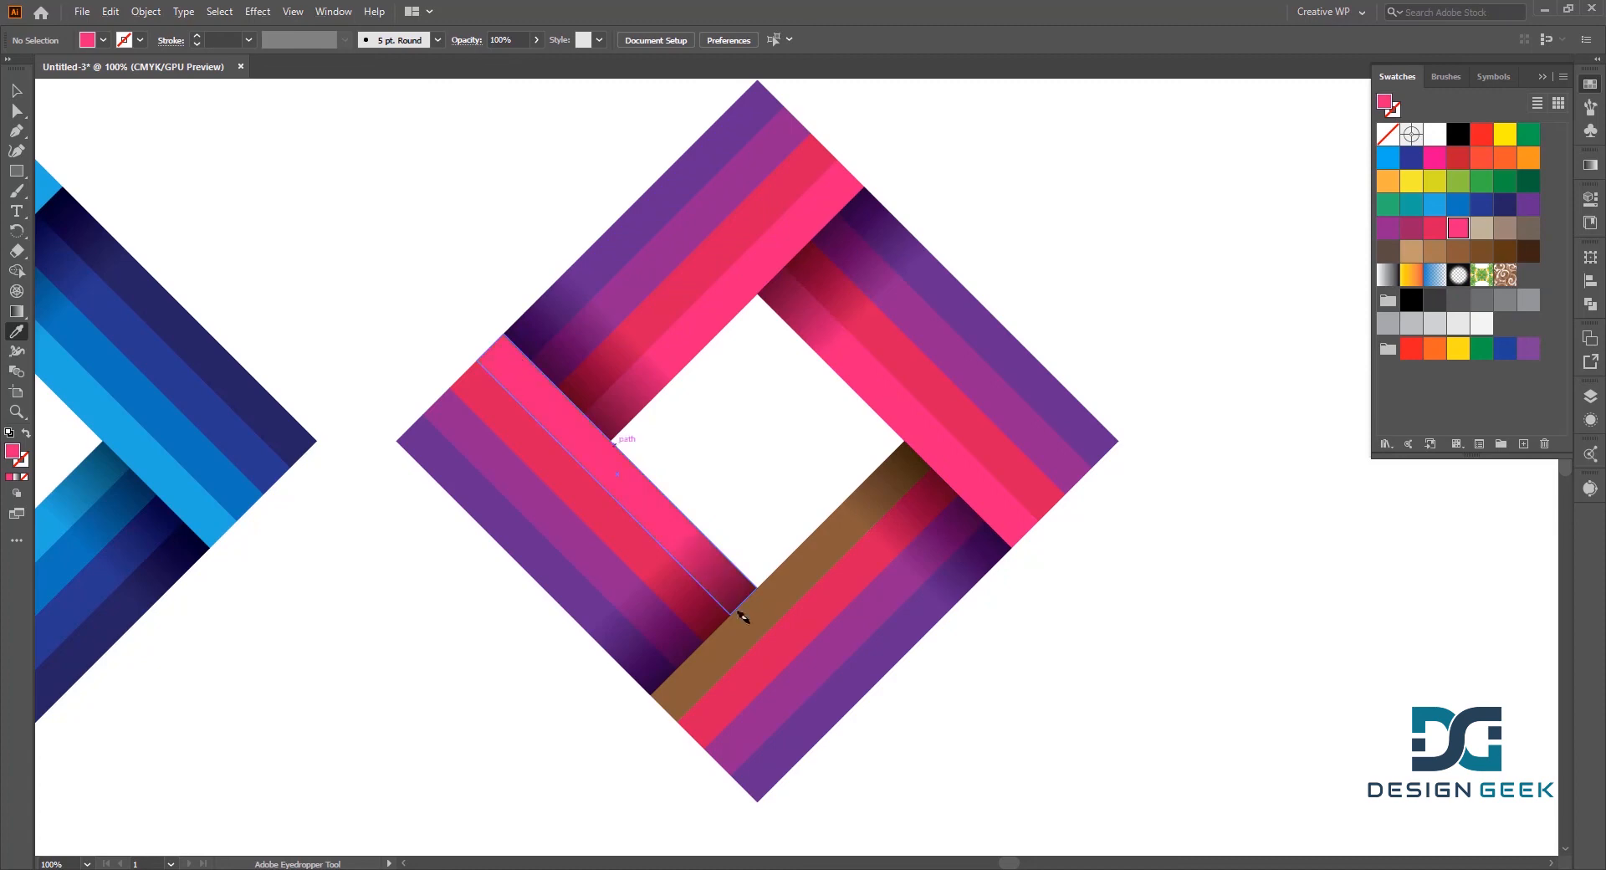
{"action": "left_click", "coordinate": [723, 648], "text": "alt"}
{"action": "key", "text": "v"}
- Show the whole artboard to examine the brown, blue and pink diamonds side by side
{"action": "scroll", "coordinate": [1060, 325], "scroll_direction": "down", "scroll_amount": 2}
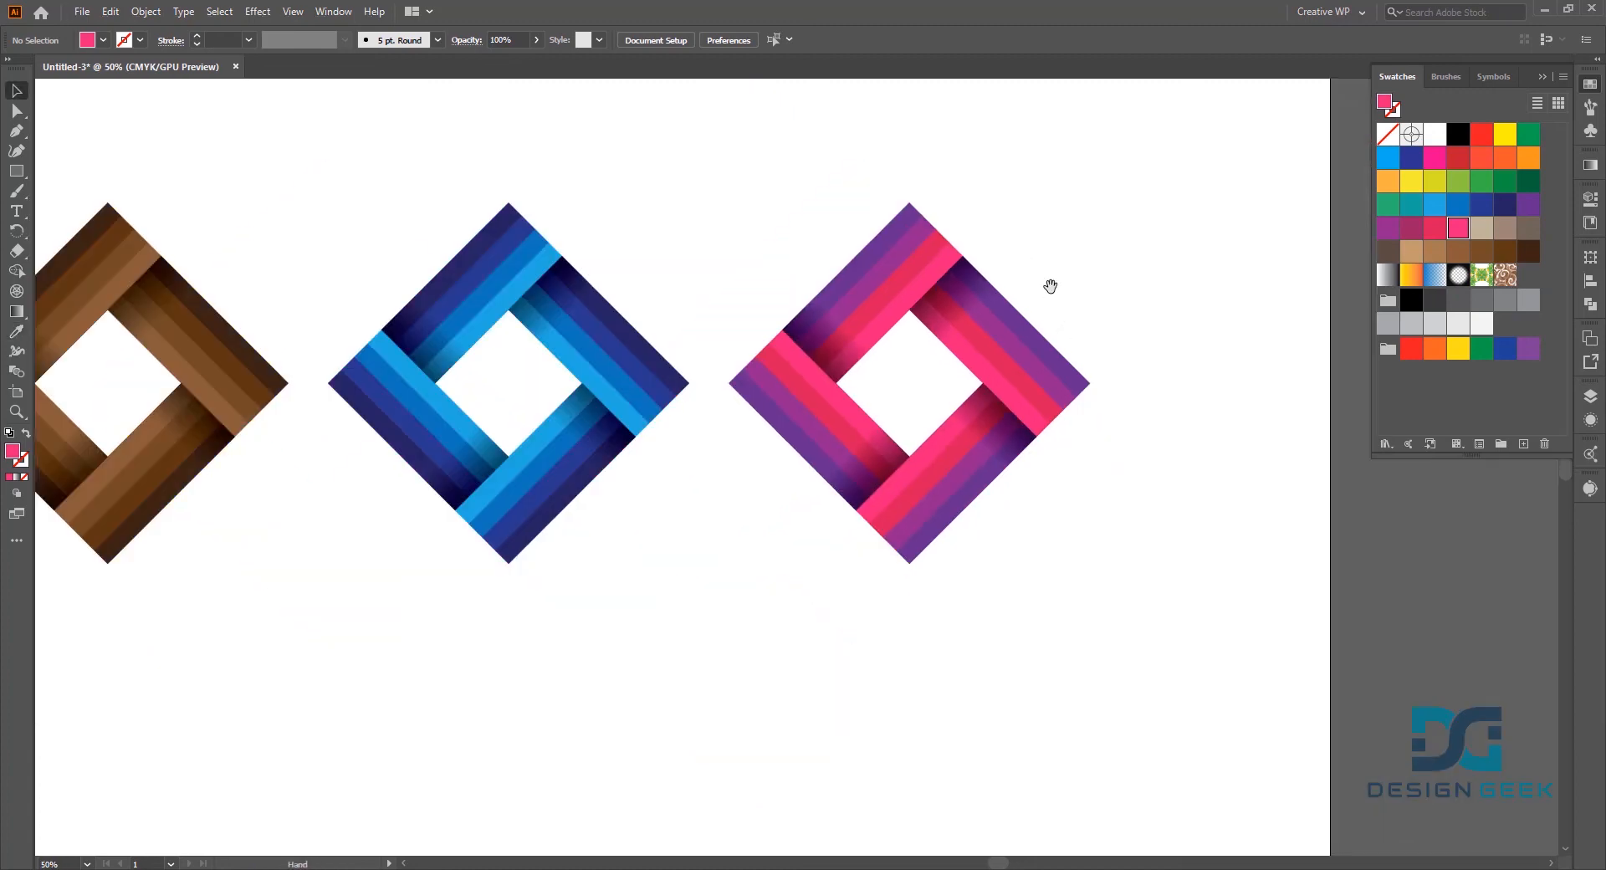
{"action": "left_click_drag", "start_coordinate": [1050, 286], "coordinate": [1140, 330]}
{"action": "scroll", "coordinate": [1113, 303], "scroll_direction": "down", "scroll_amount": 2}
{"action": "scroll", "coordinate": [1109, 263], "scroll_direction": "up", "scroll_amount": 1}
{"action": "mouse_move", "coordinate": [1111, 265]}
{"action": "left_mouse_down"}
{"action": "mouse_move", "coordinate": [1129, 263]}
{"action": "mouse_move", "coordinate": [1093, 261]}
{"action": "left_mouse_up"}
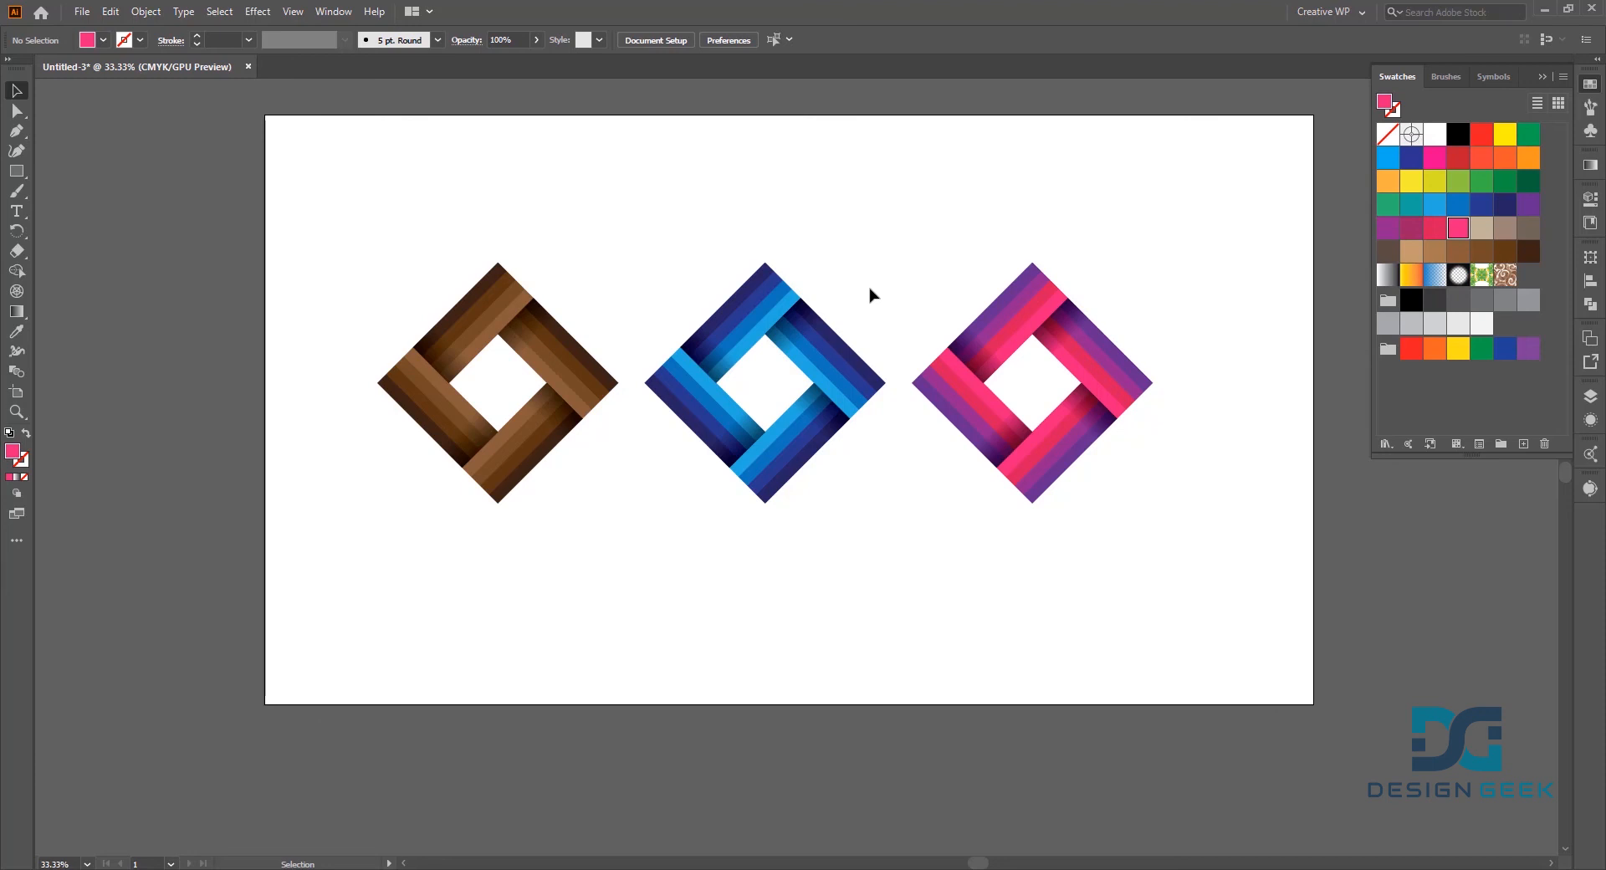
{"action": "left_click_drag", "start_coordinate": [873, 287], "coordinate": [813, 315]}
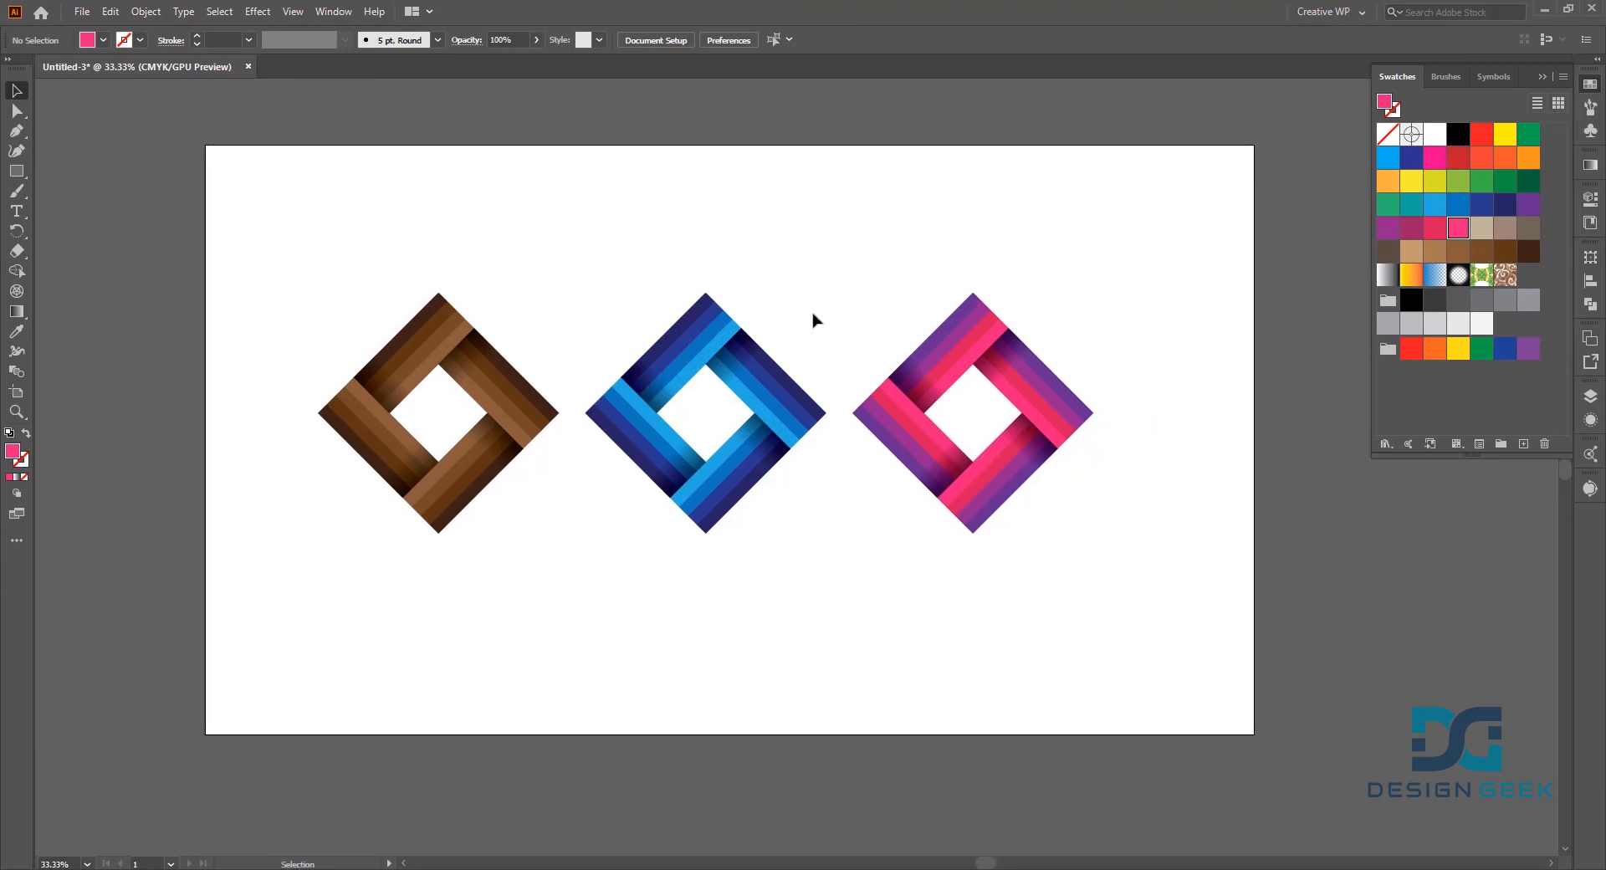